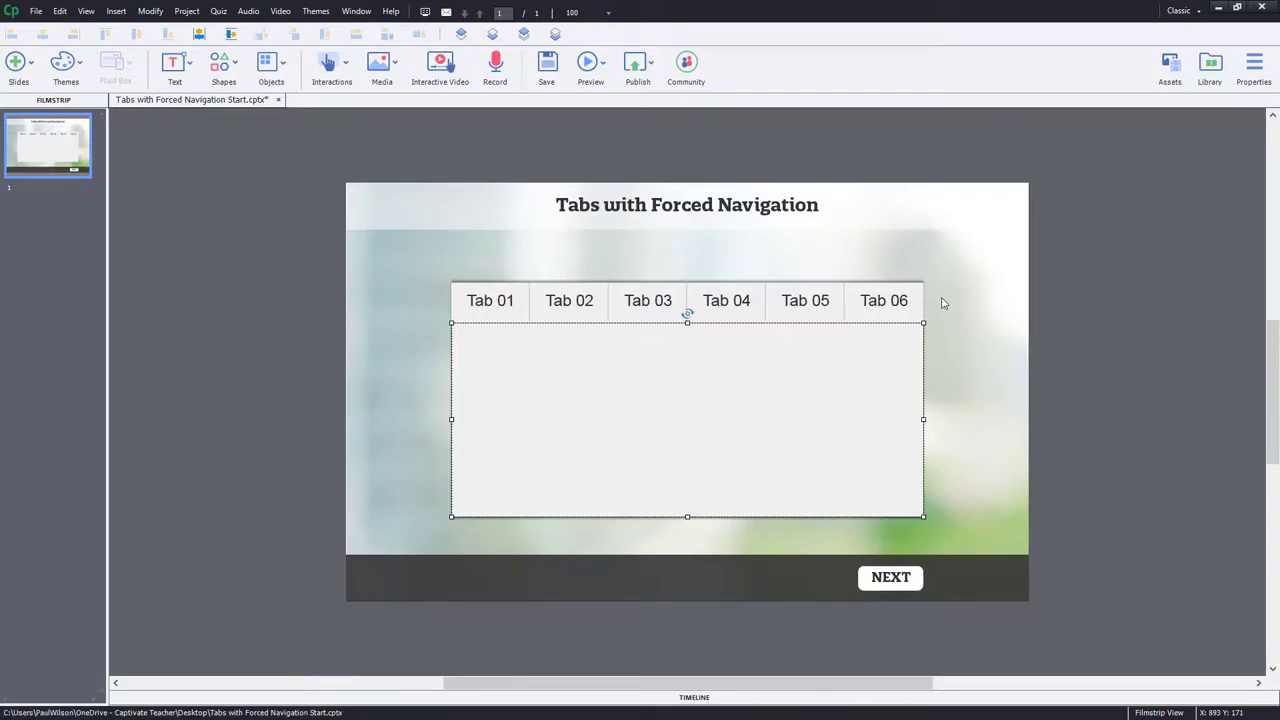
- Inspect the Tab 01 button's properties, then view the content box's object states
{"action": "left_click", "coordinate": [494, 300]}
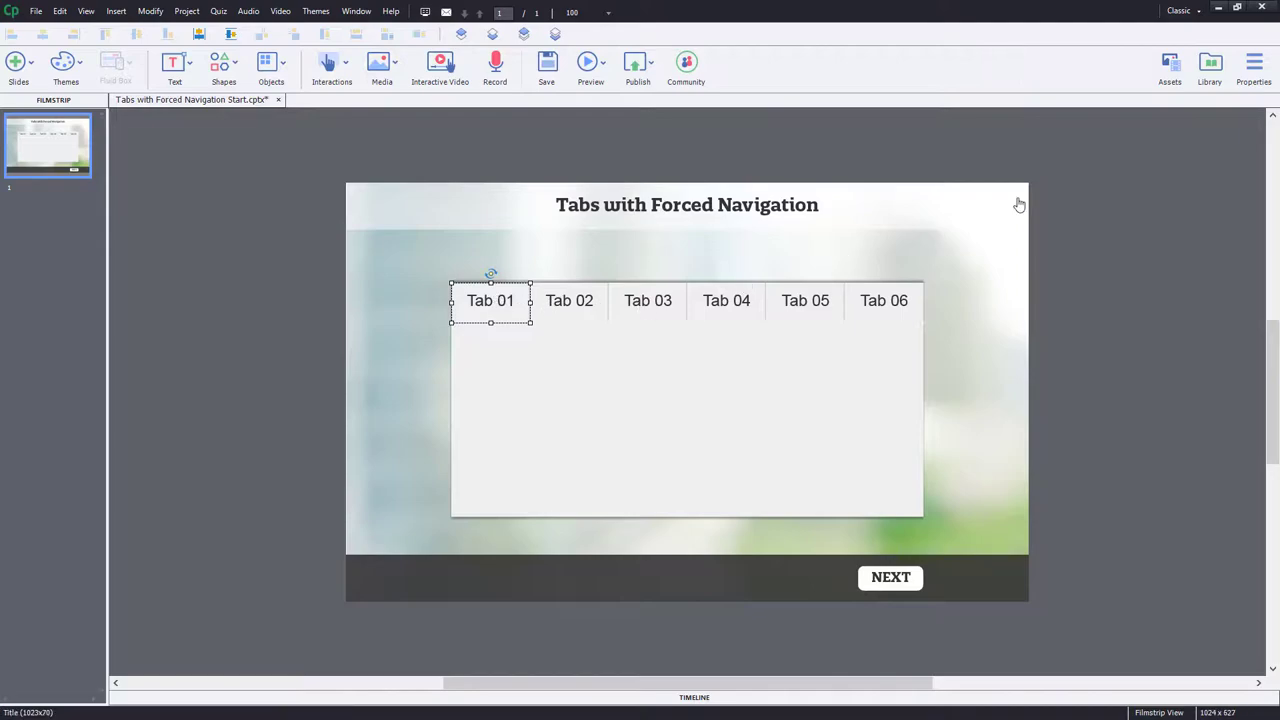
{"action": "left_click", "coordinate": [1254, 70]}
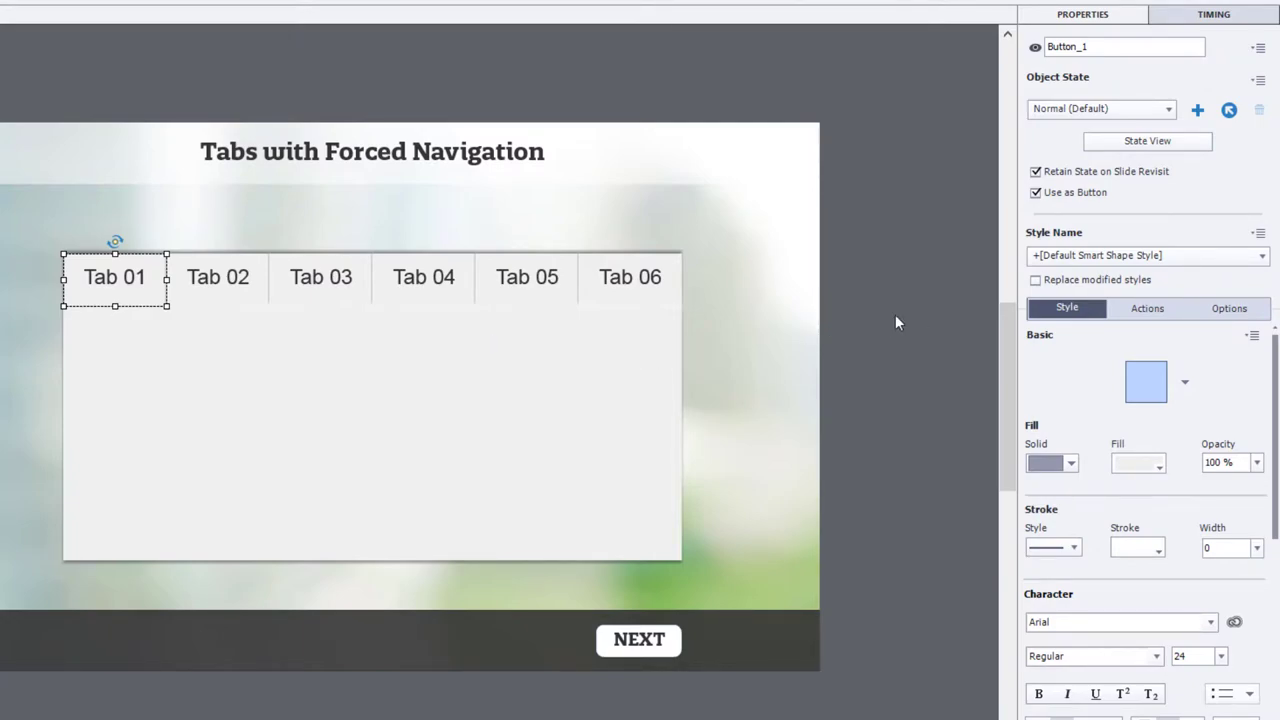
{"action": "left_click", "coordinate": [470, 355]}
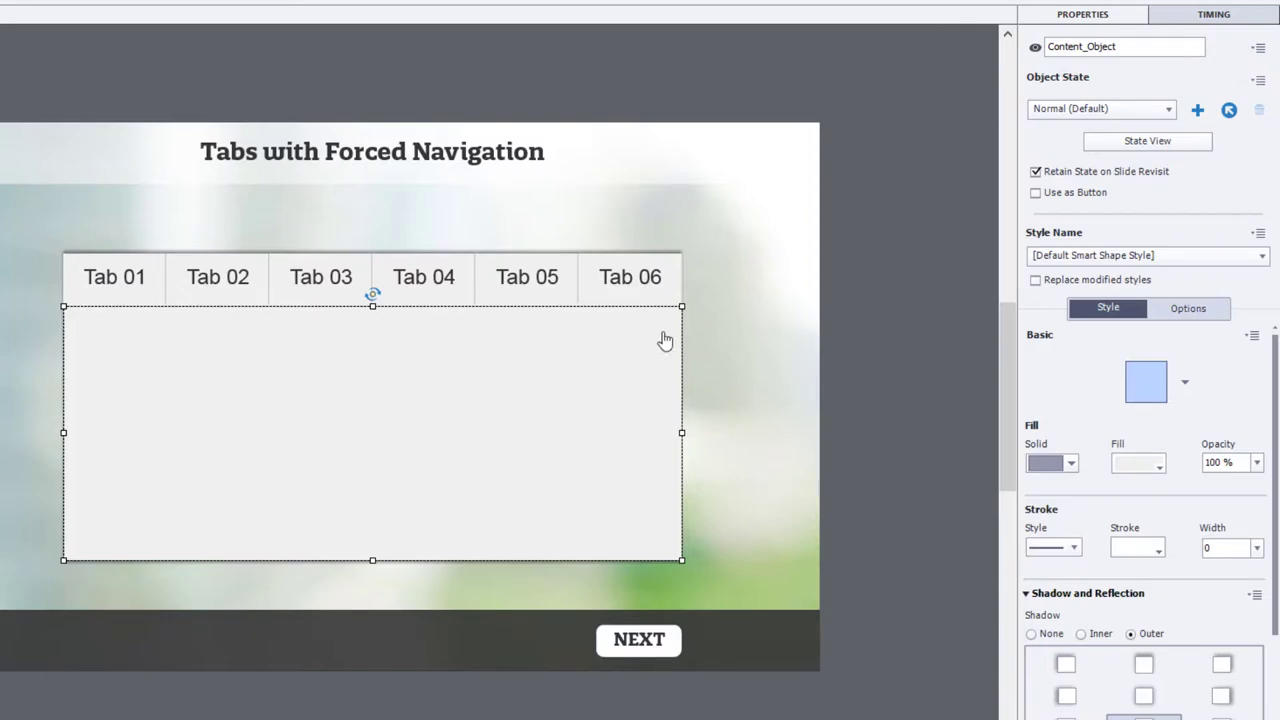
{"action": "left_click", "coordinate": [1188, 145]}
- Check the names of Next_Button, the Tab 01 and Tab 02 buttons and the content box, then show slide properties
{"action": "left_click", "coordinate": [668, 652]}
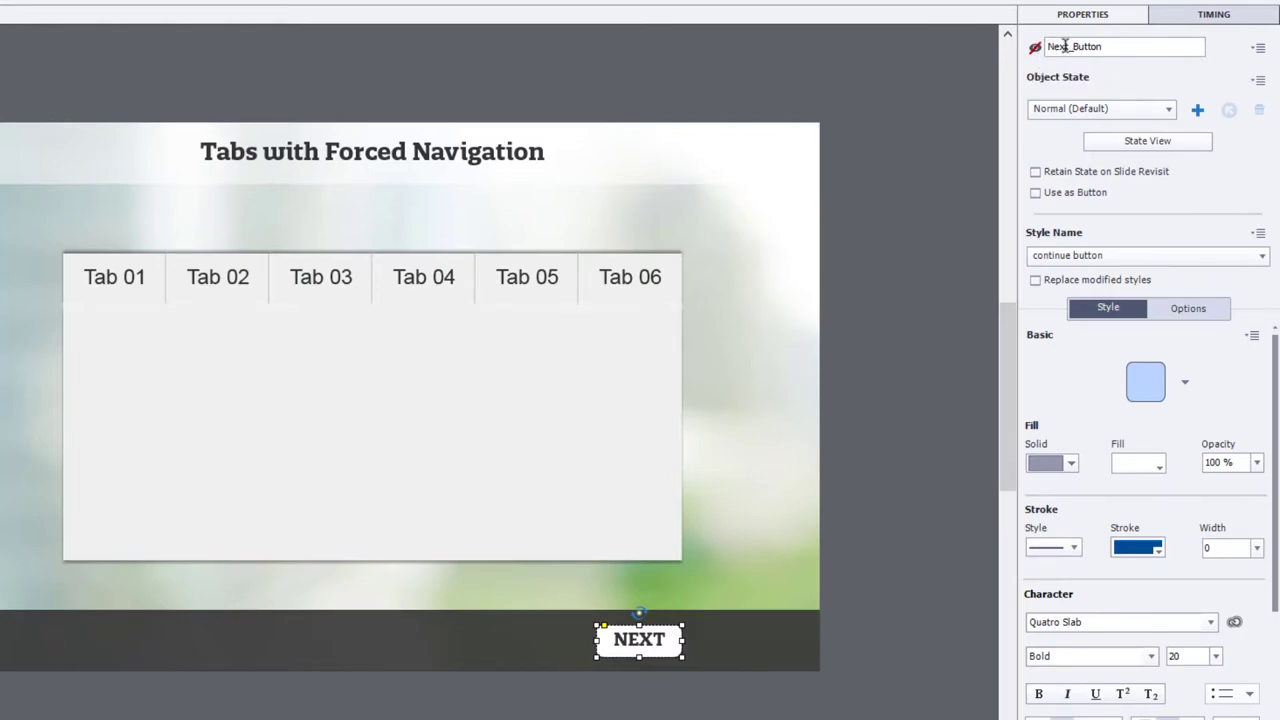
{"action": "left_click", "coordinate": [1120, 46]}
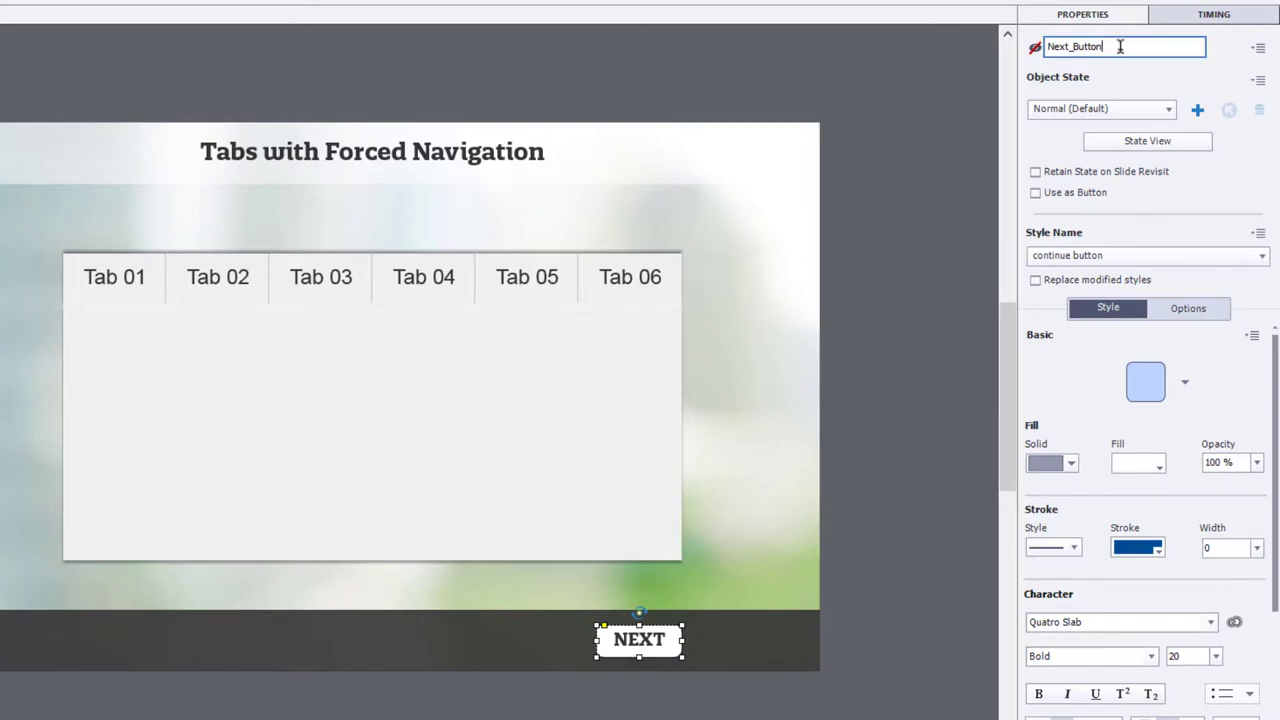
{"action": "left_click", "coordinate": [100, 284]}
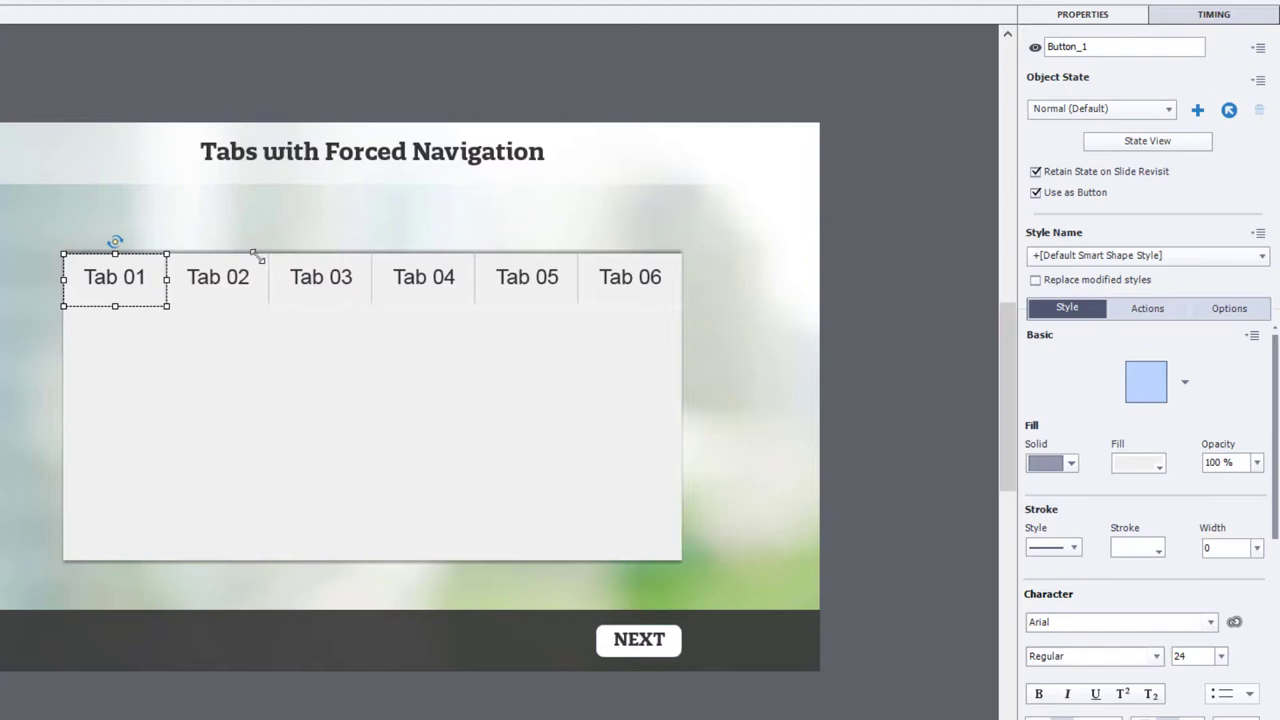
{"action": "left_click", "coordinate": [218, 288]}
{"action": "left_click", "coordinate": [375, 410]}
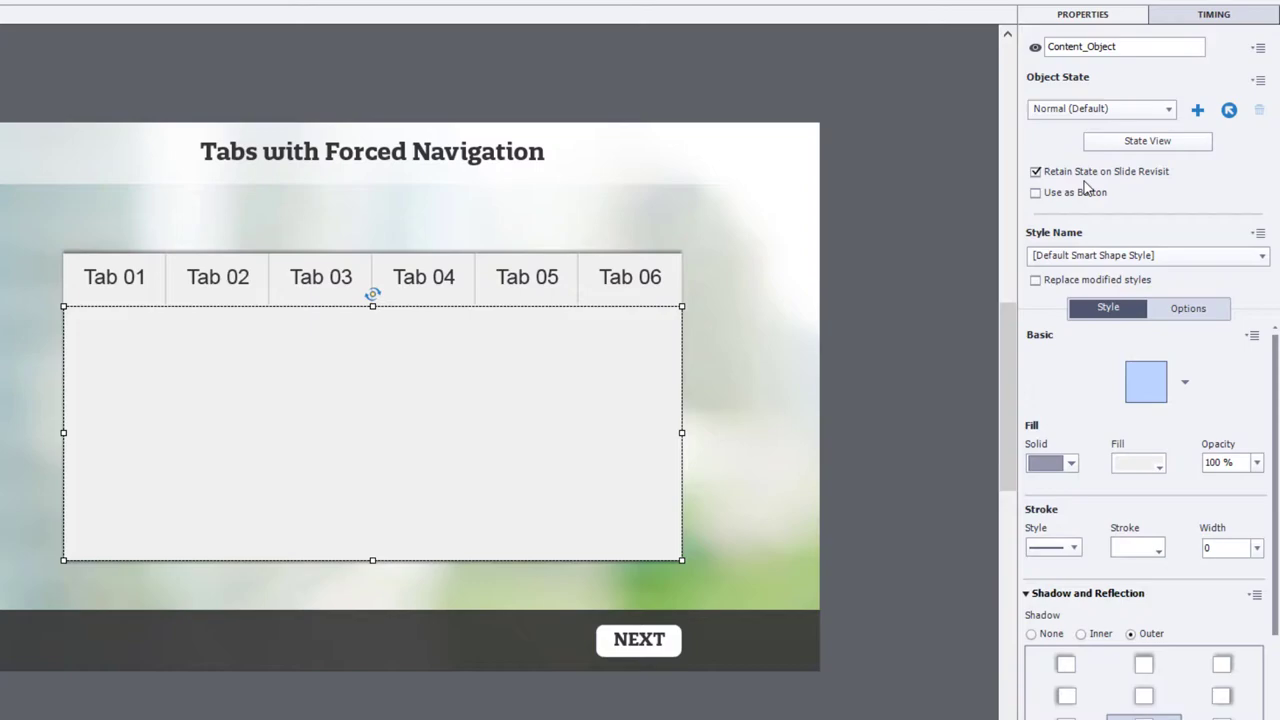
{"action": "left_click", "coordinate": [847, 382]}
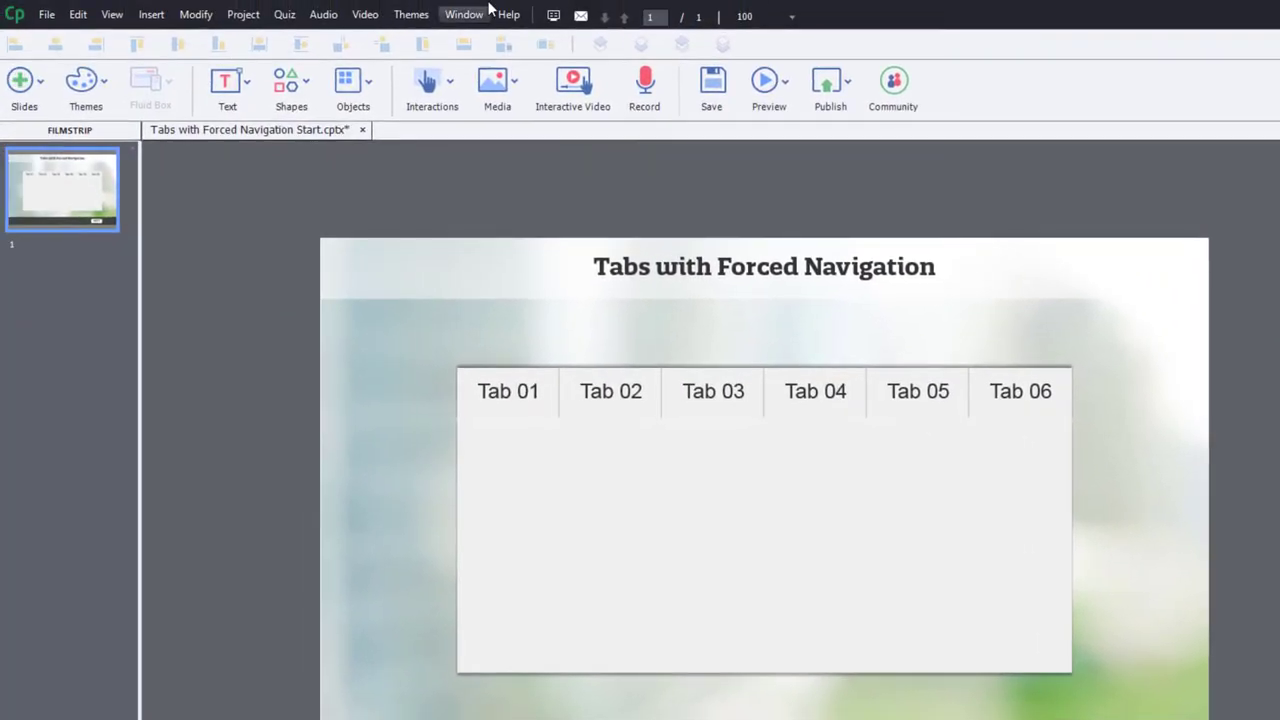
- In Project Variables, add user variables _tab1 and _tab2, each with value 0
{"action": "left_click", "coordinate": [243, 15]}
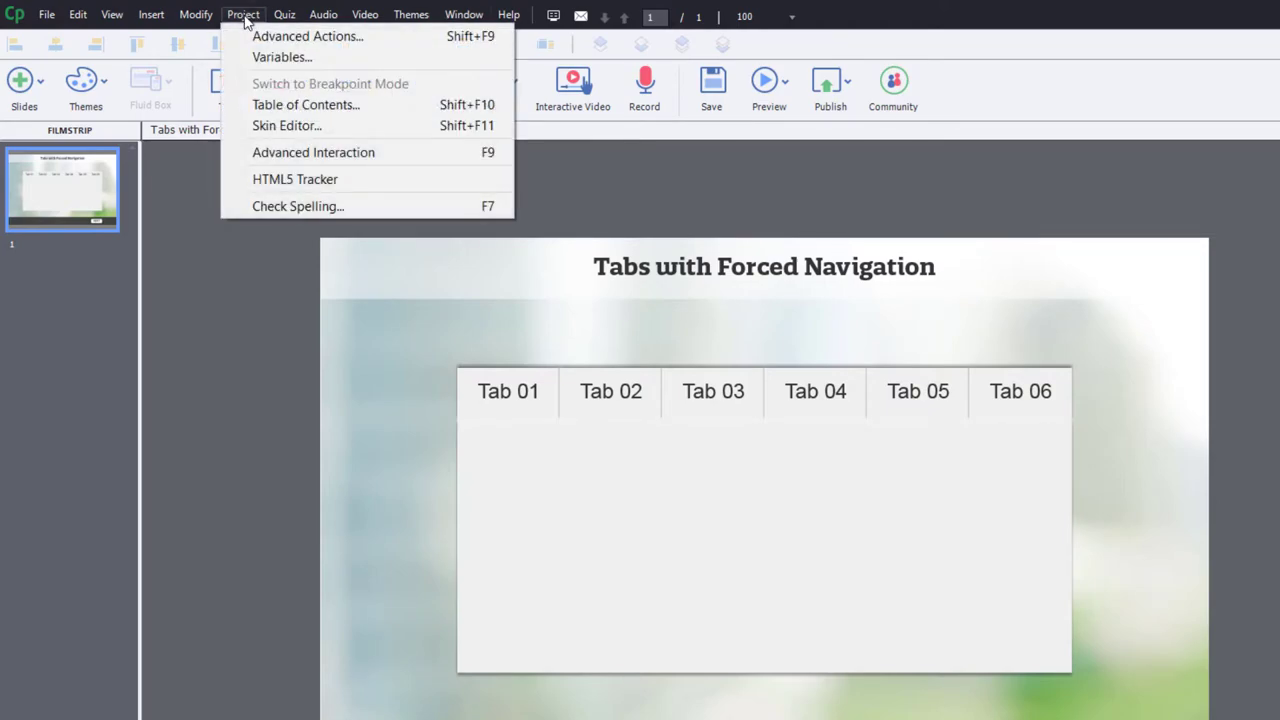
{"action": "left_click", "coordinate": [252, 57]}
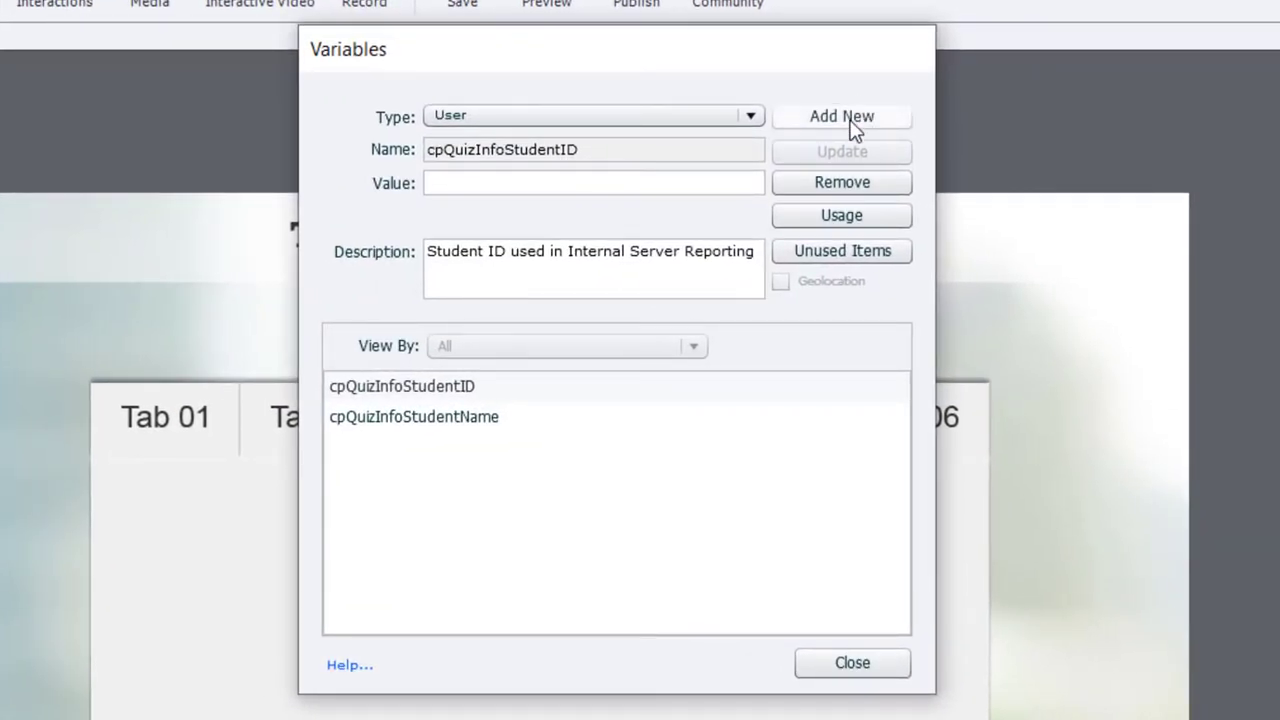
{"action": "left_click", "coordinate": [862, 126]}
{"action": "left_click", "coordinate": [565, 147]}
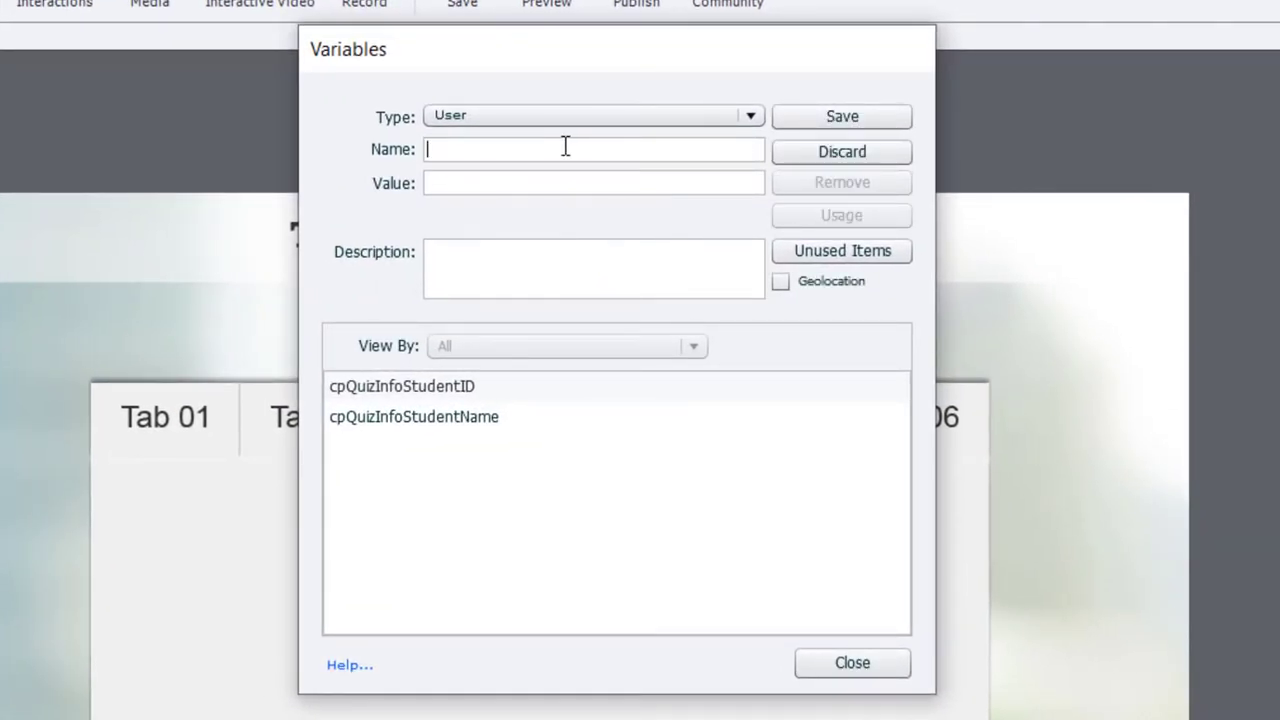
{"action": "type", "text": "_tab1"}
{"action": "left_click", "coordinate": [634, 184]}
{"action": "type", "text": "0"}
{"action": "left_click", "coordinate": [842, 117]}
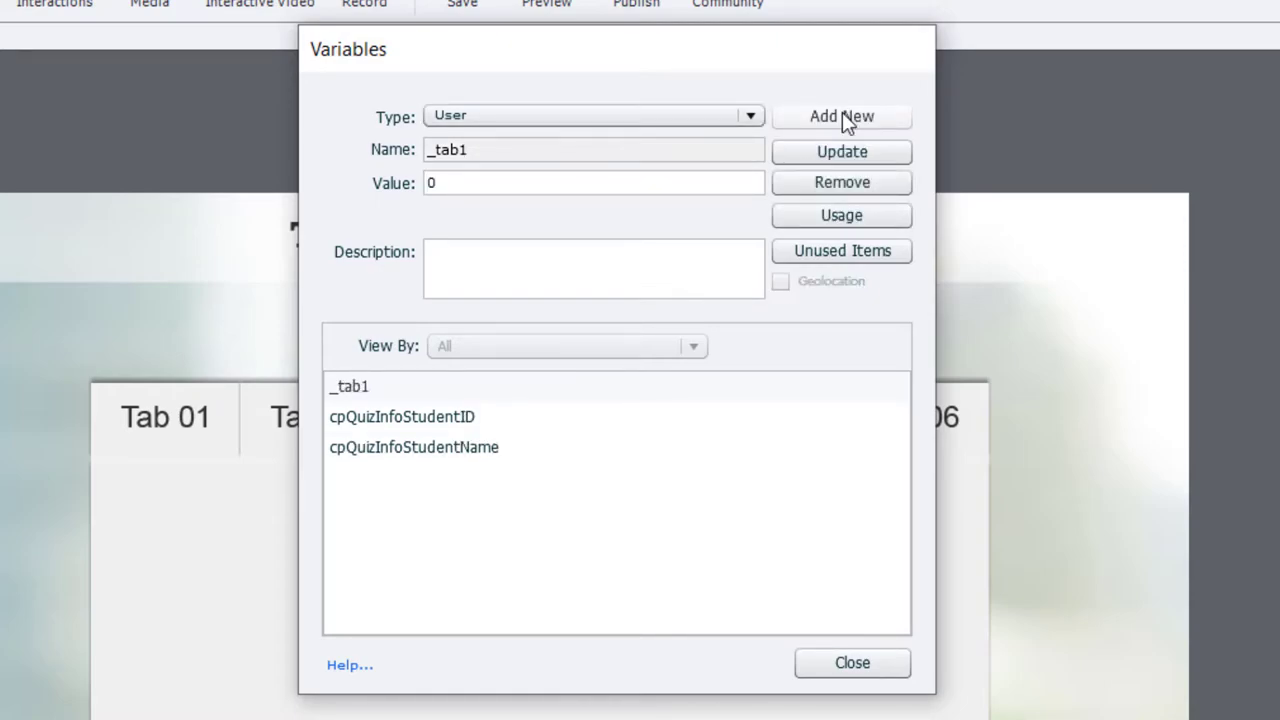
{"action": "left_click", "coordinate": [842, 117]}
{"action": "type", "text": "_tab2"}
{"action": "left_click", "coordinate": [654, 190]}
{"action": "type", "text": "0"}
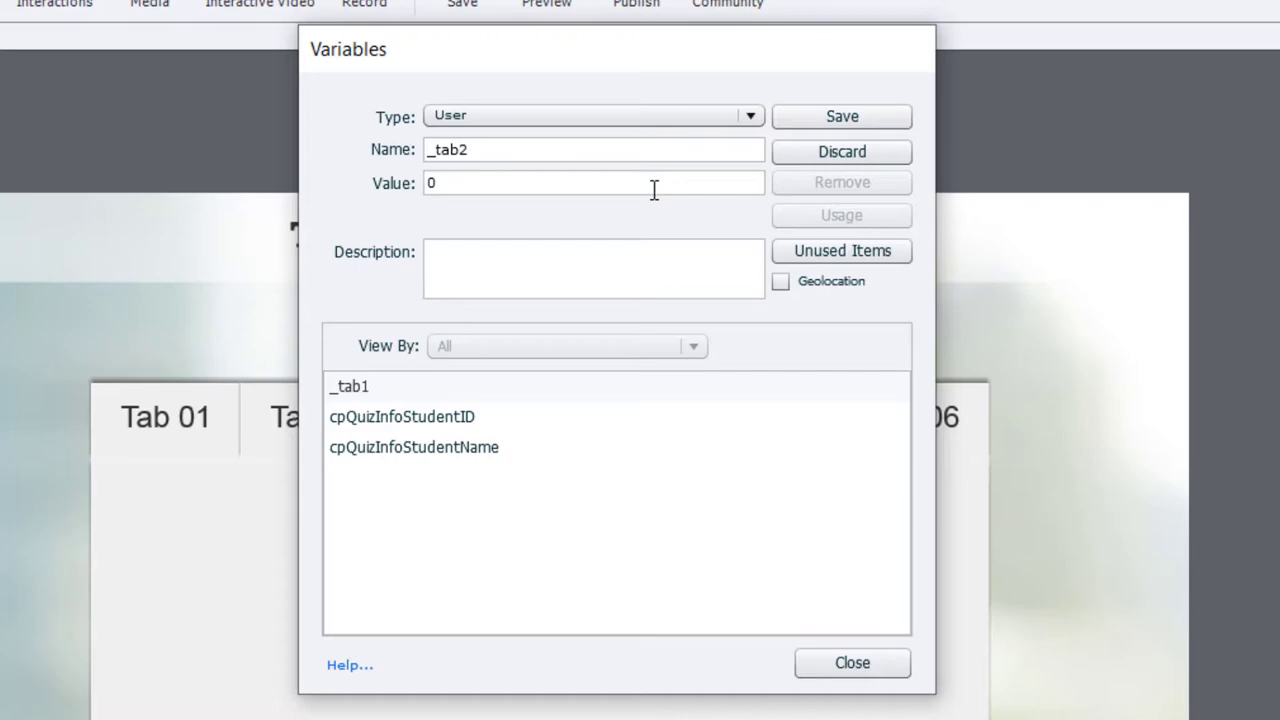
{"action": "left_click", "coordinate": [847, 127]}
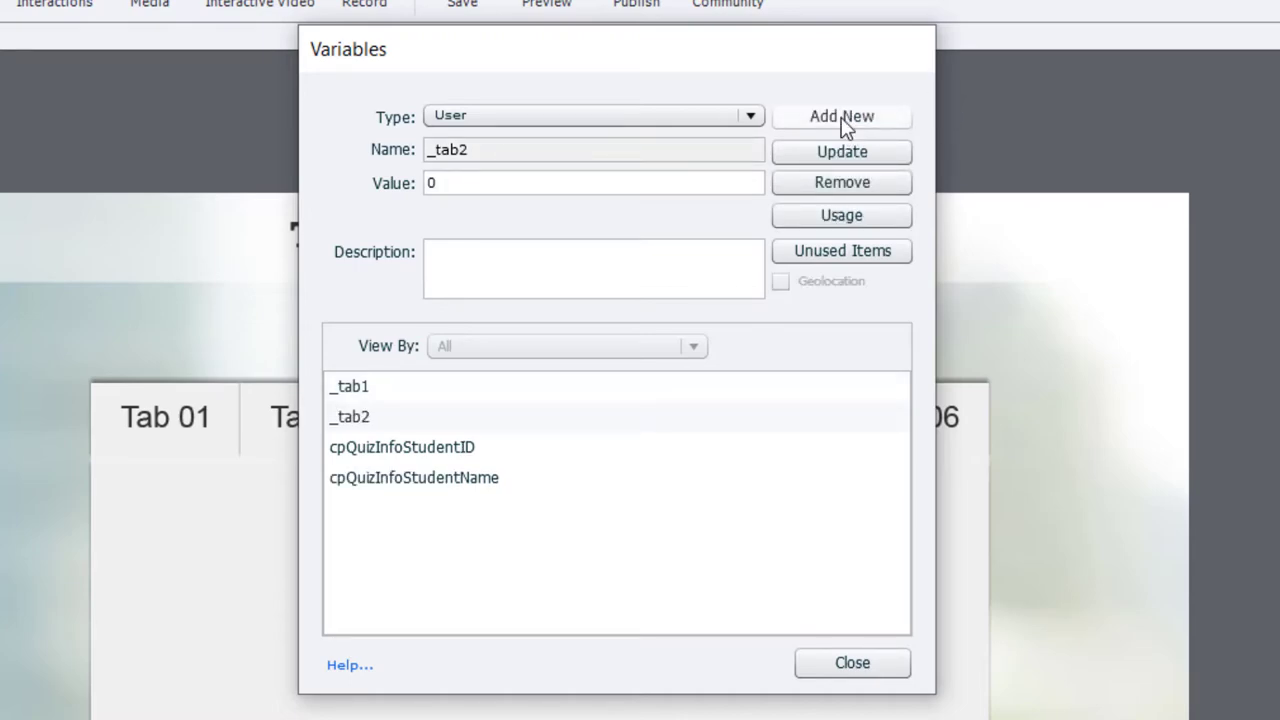
- Add user variables _tab3 and _tab4, each with value 0
{"action": "left_click", "coordinate": [841, 117]}
{"action": "type", "text": "_tab3"}
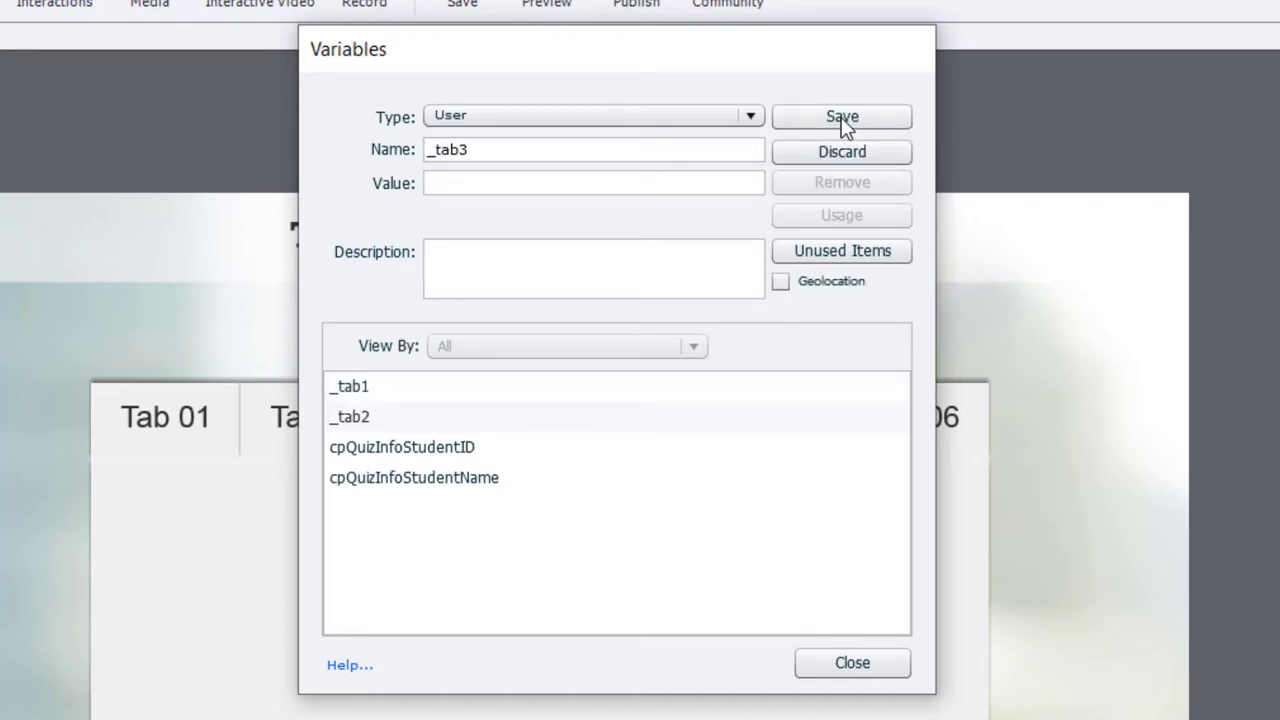
{"action": "left_click", "coordinate": [603, 186]}
{"action": "type", "text": "0"}
{"action": "left_click", "coordinate": [900, 117]}
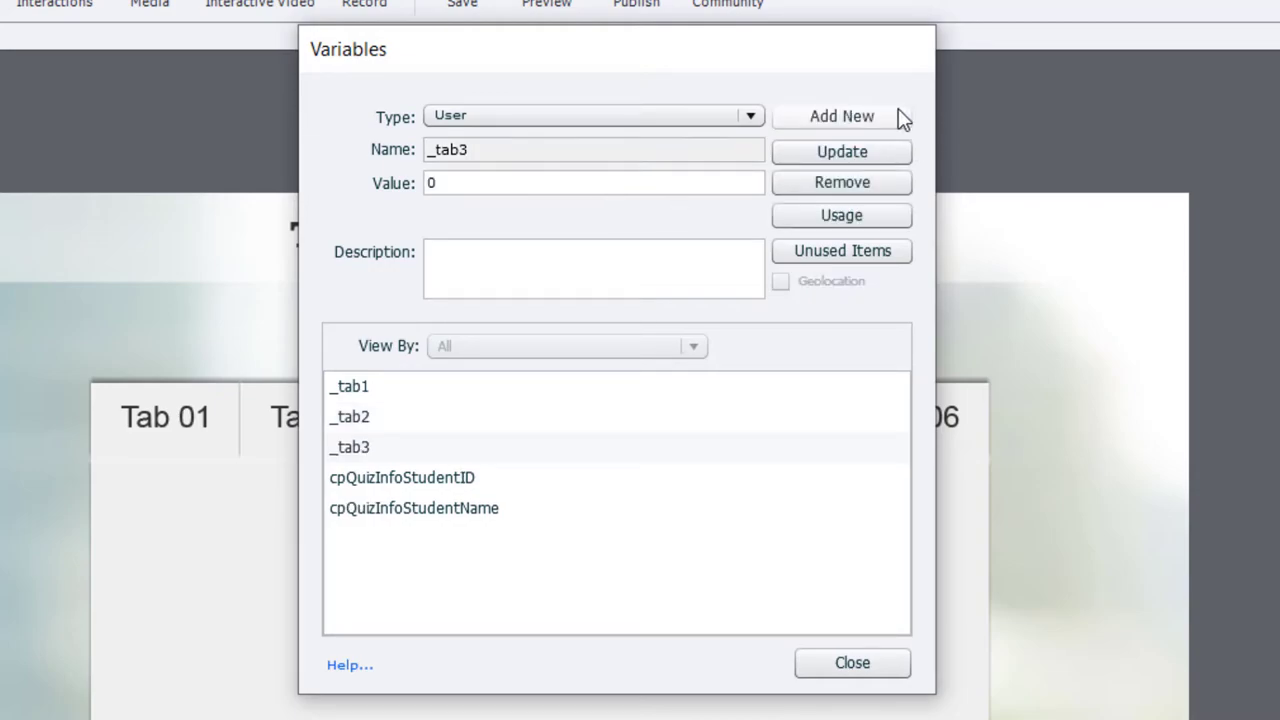
{"action": "left_click", "coordinate": [866, 116]}
{"action": "type", "text": "_tab4"}
{"action": "left_click", "coordinate": [705, 177]}
{"action": "type", "text": "0"}
{"action": "left_click", "coordinate": [880, 118]}
- Add user variables _tab5 and _tab6 with value 0 and close the Variables dialog
{"action": "left_click", "coordinate": [848, 118]}
{"action": "type", "text": "_tab"}
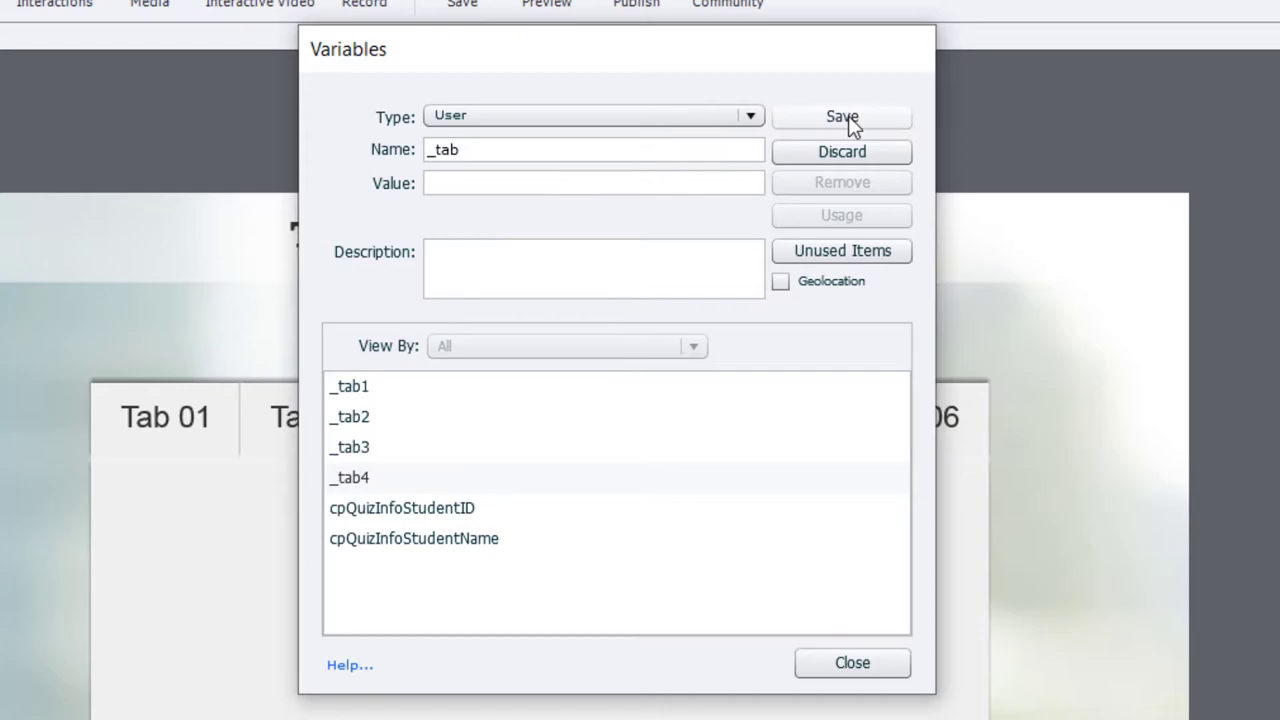
{"action": "type", "text": "5"}
{"action": "left_click", "coordinate": [683, 186]}
{"action": "type", "text": "0"}
{"action": "double_click", "coordinate": [861, 118]}
{"action": "type", "text": "_tab6"}
{"action": "left_click", "coordinate": [602, 186]}
{"action": "type", "text": "0"}
{"action": "left_click", "coordinate": [850, 118]}
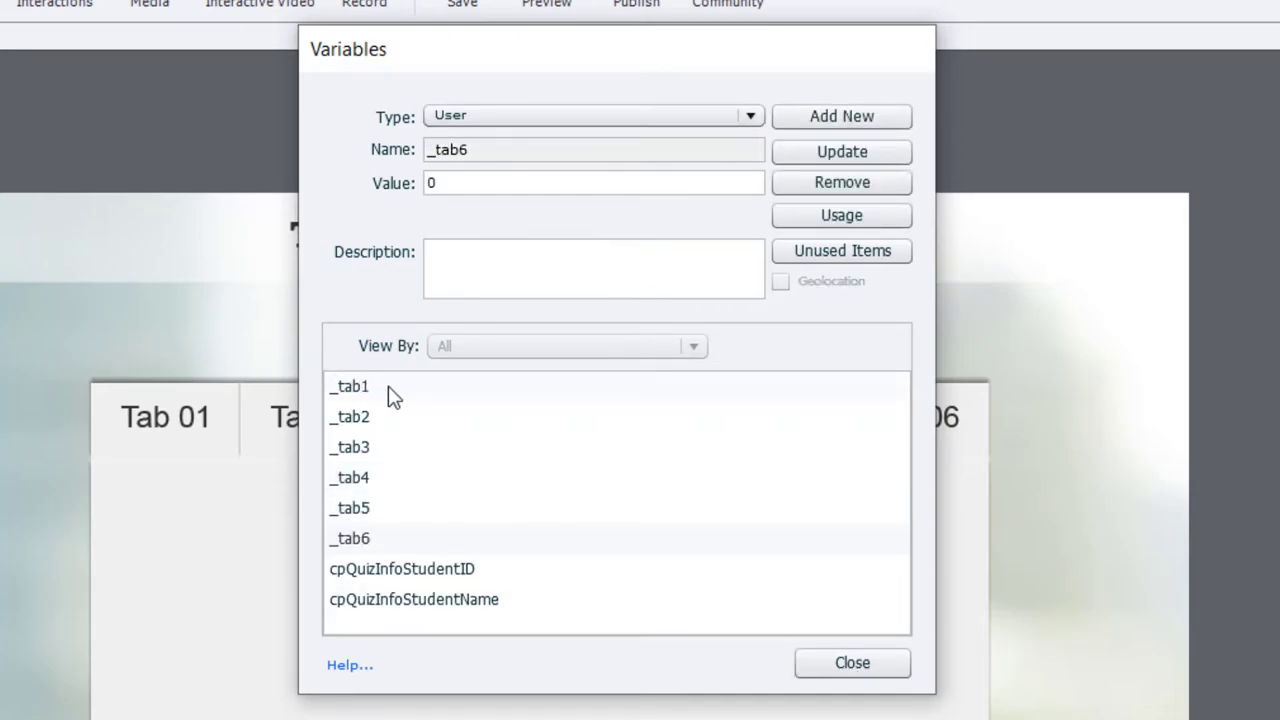
{"action": "left_click", "coordinate": [852, 663]}
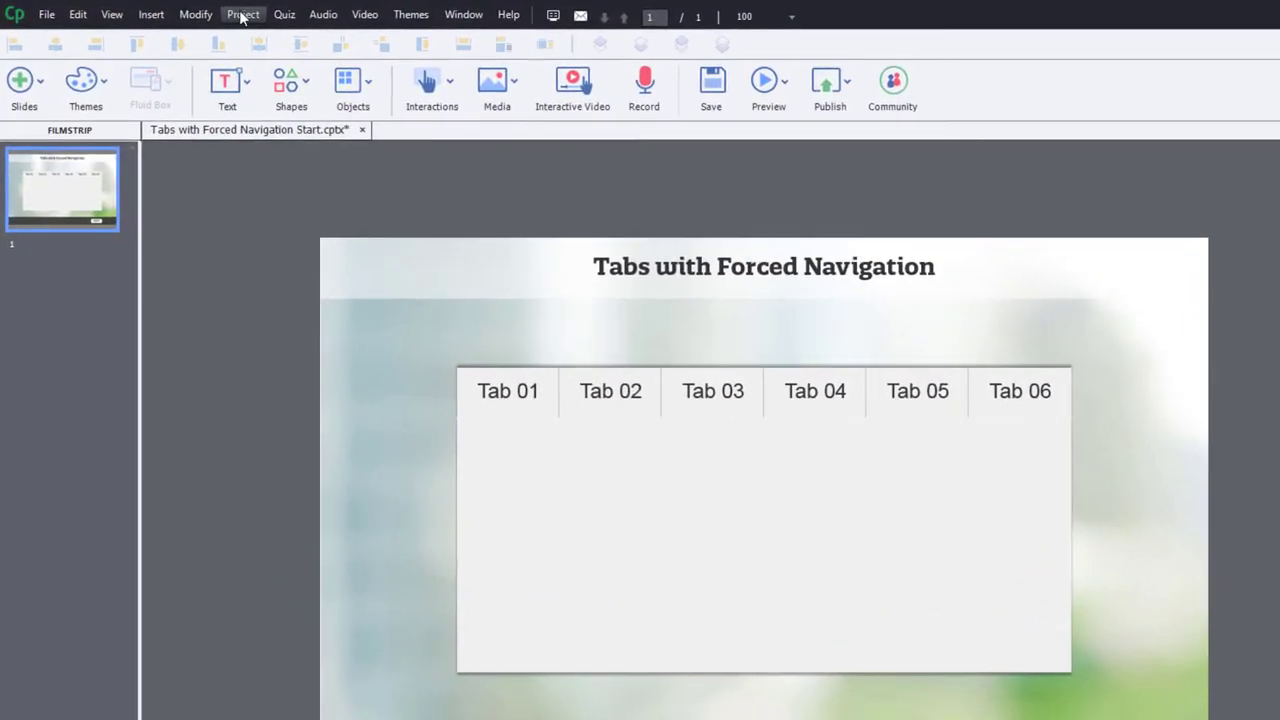
- In Advanced Actions, name a new action Tab01 and rename the Untitled-1 decision to Press
{"action": "left_click", "coordinate": [242, 14]}
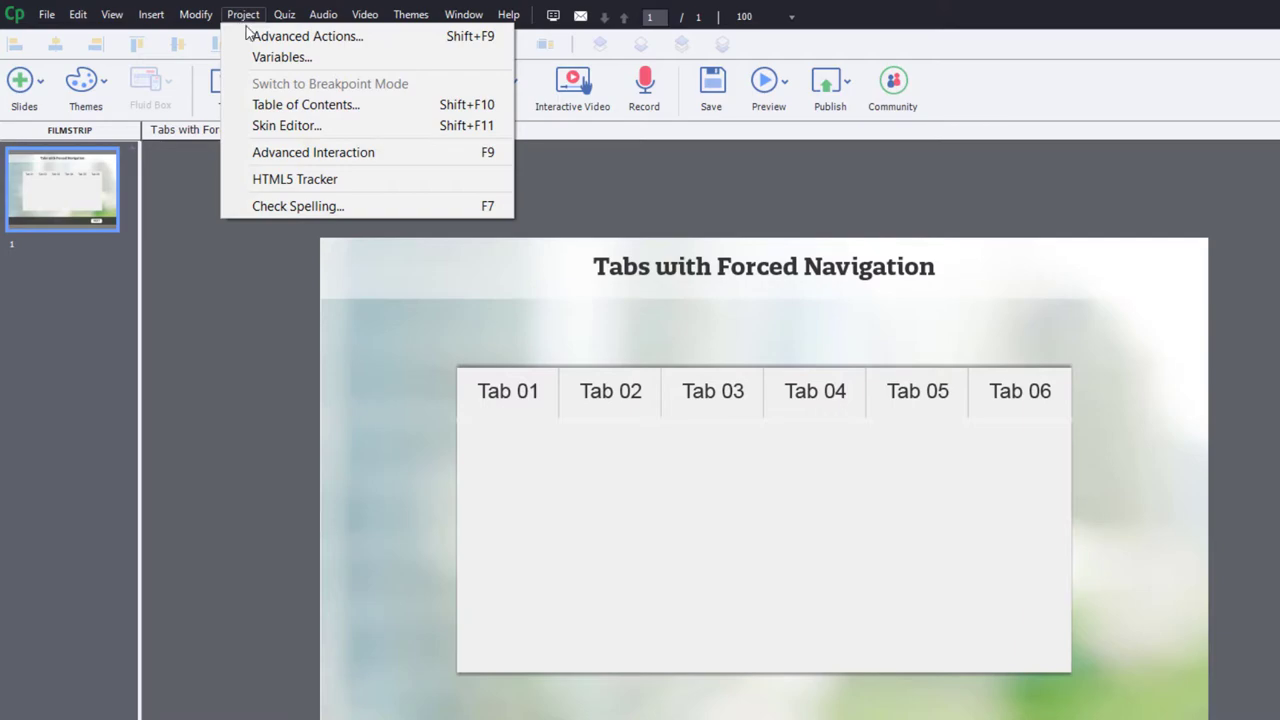
{"action": "left_click", "coordinate": [250, 40]}
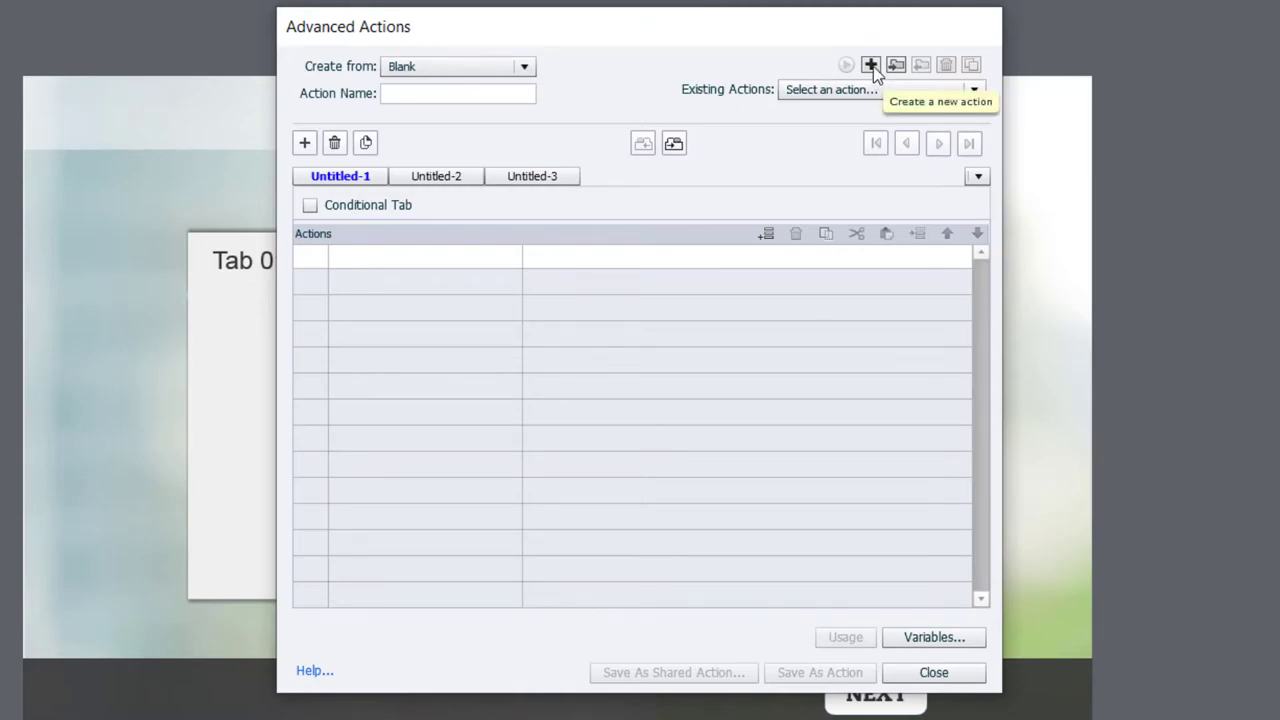
{"action": "left_click", "coordinate": [432, 93]}
{"action": "type", "text": "Tab"}
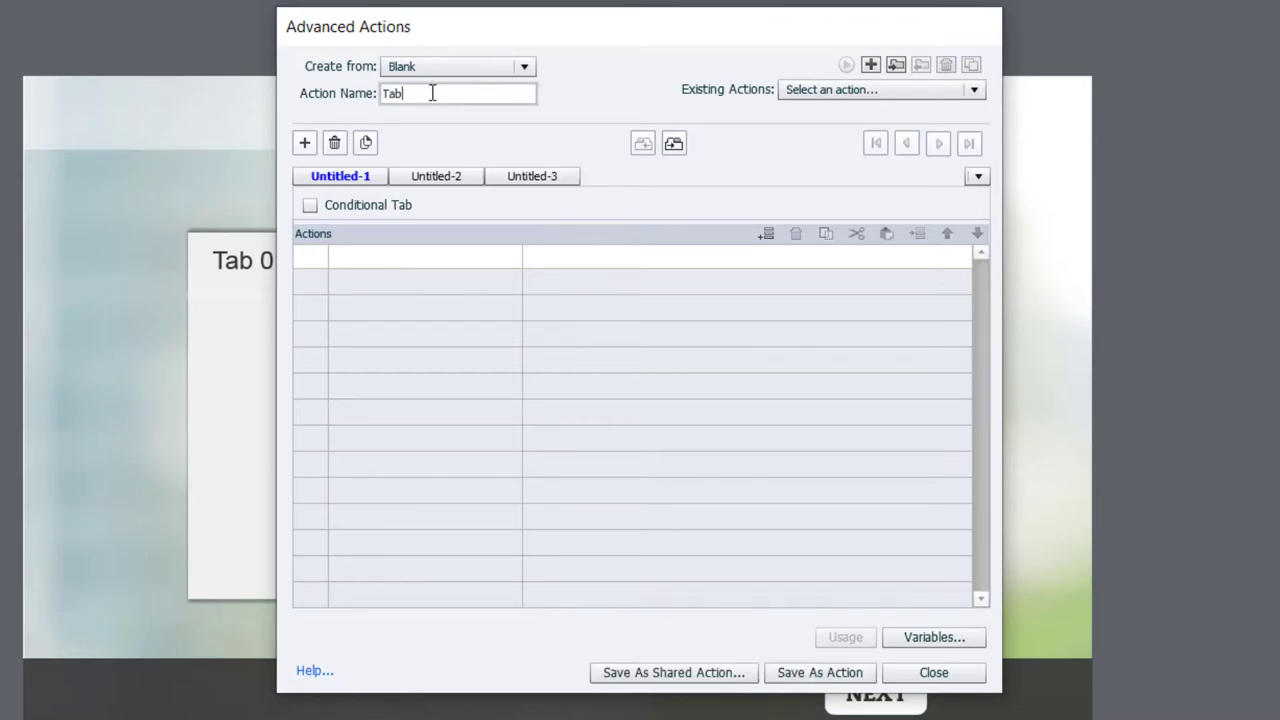
{"action": "type", "text": "01"}
{"action": "double_click", "coordinate": [331, 178]}
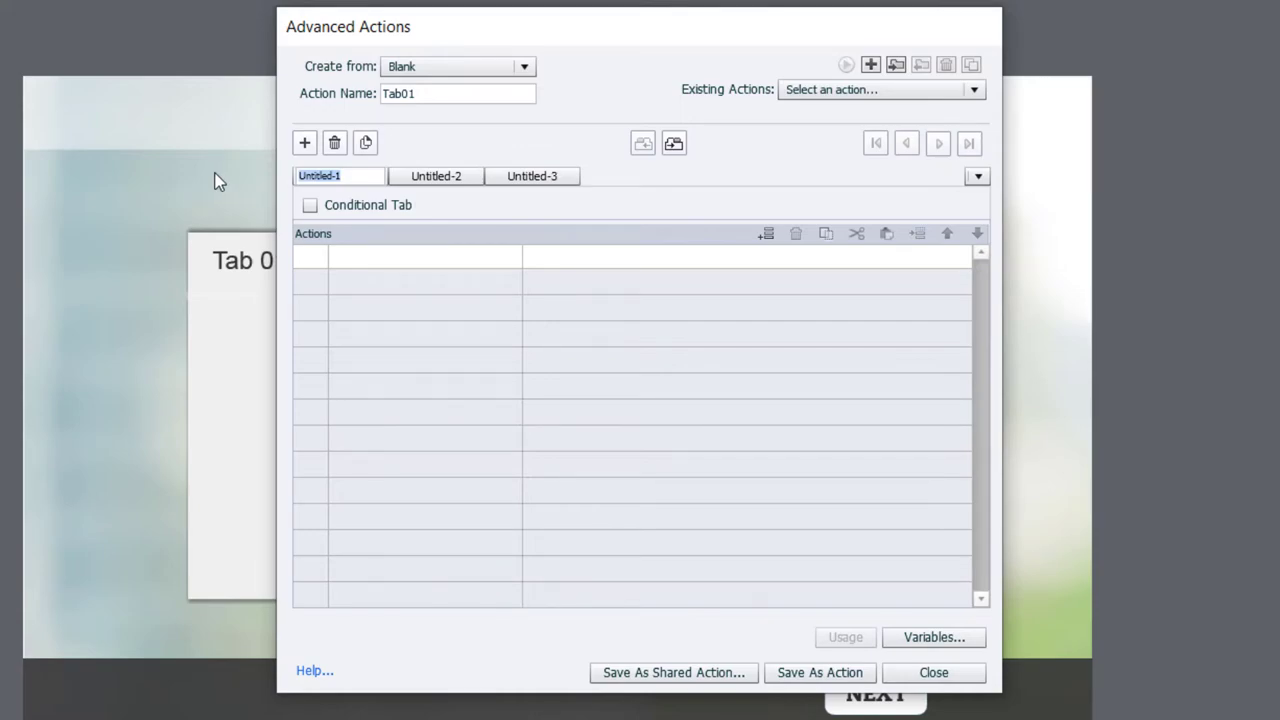
{"action": "type", "text": "Press"}
- Add an Assign statement to the Press decision setting _tab1 to the literal value 1
{"action": "key", "text": "Return"}
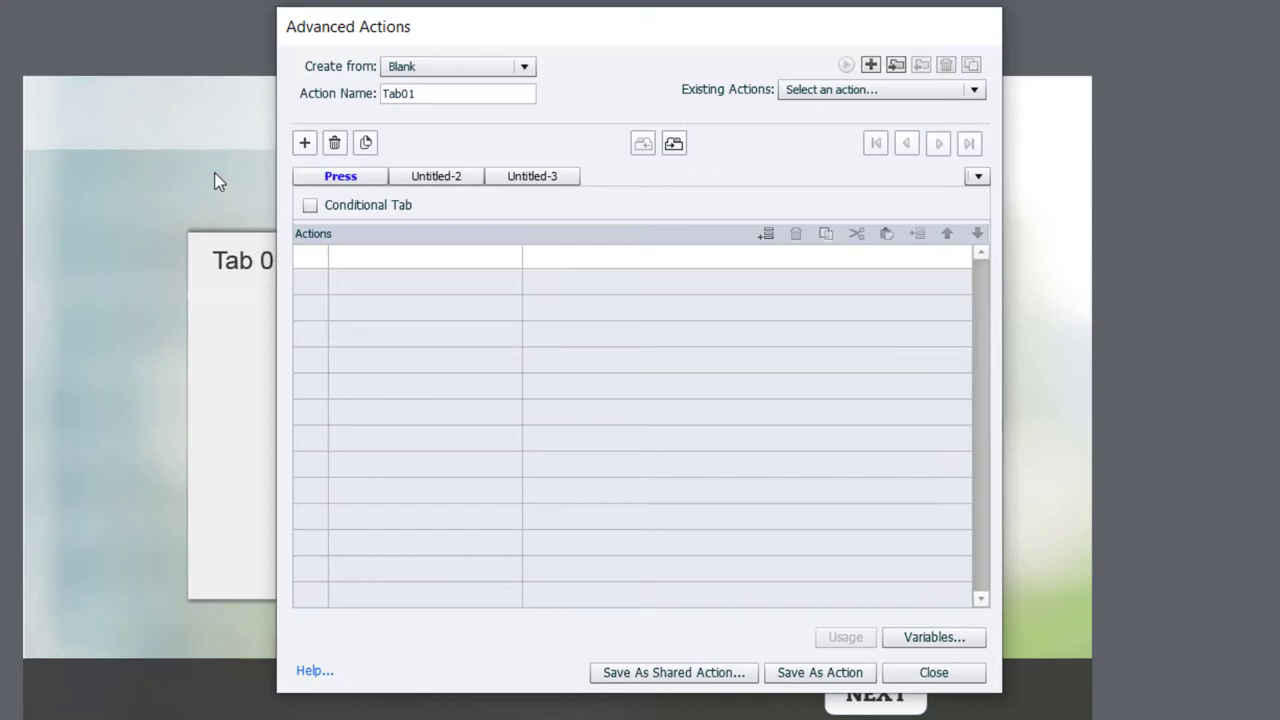
{"action": "double_click", "coordinate": [370, 257]}
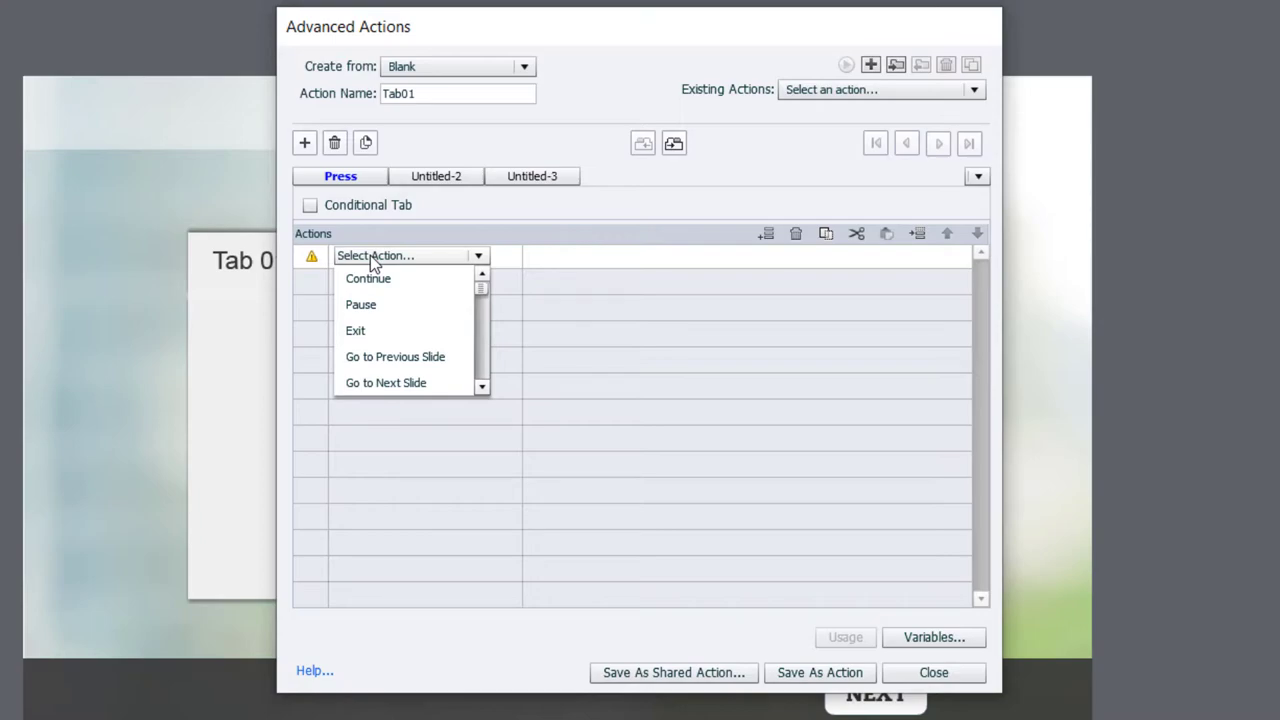
{"action": "key", "text": "a"}
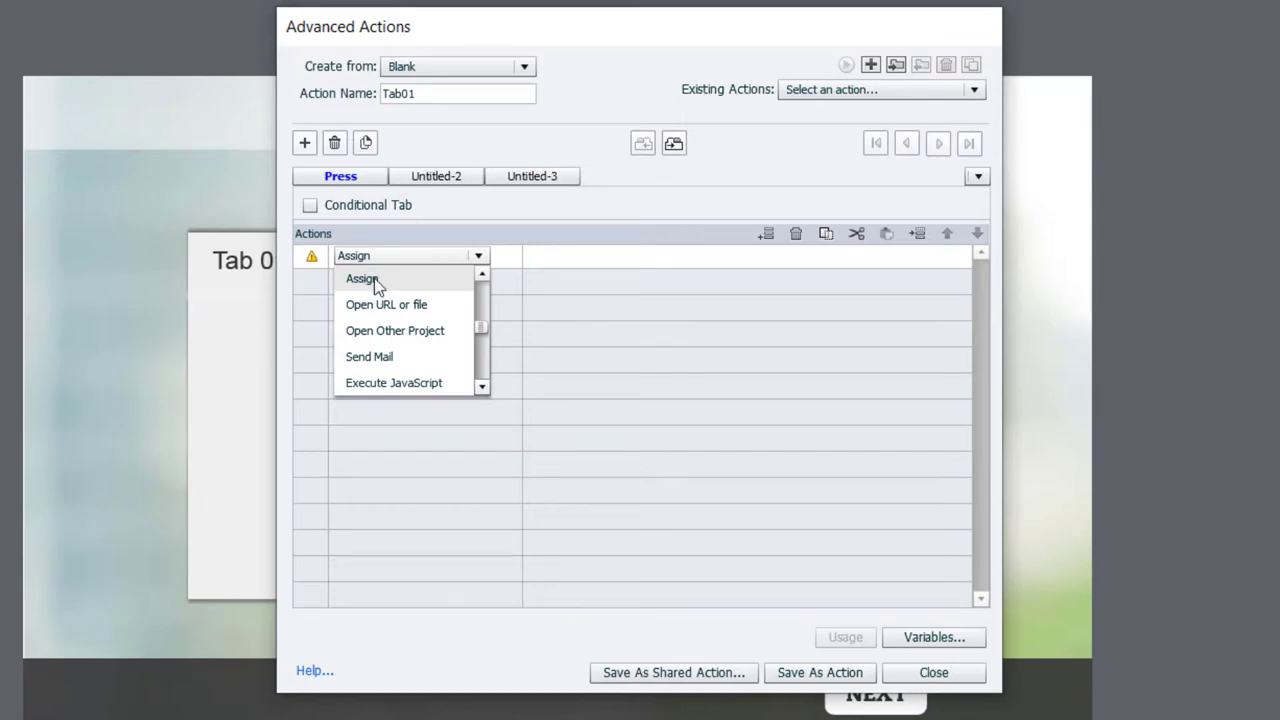
{"action": "left_click", "coordinate": [376, 282]}
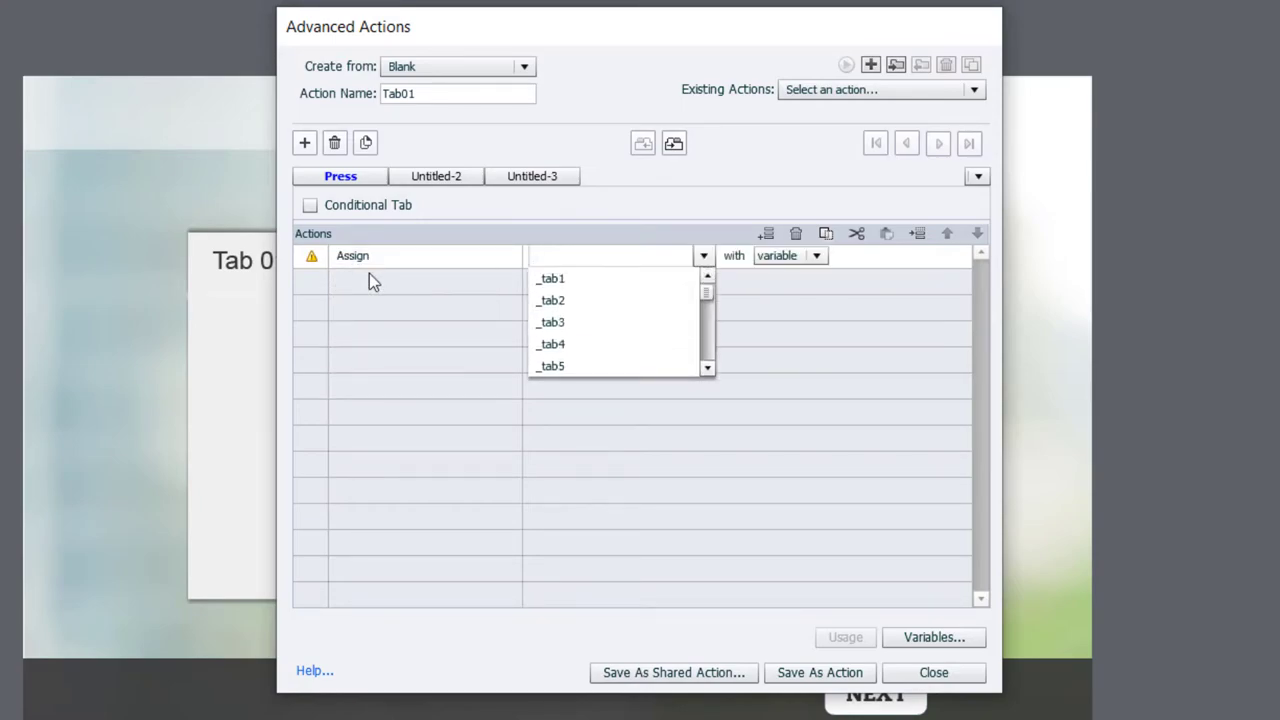
{"action": "left_click", "coordinate": [561, 280]}
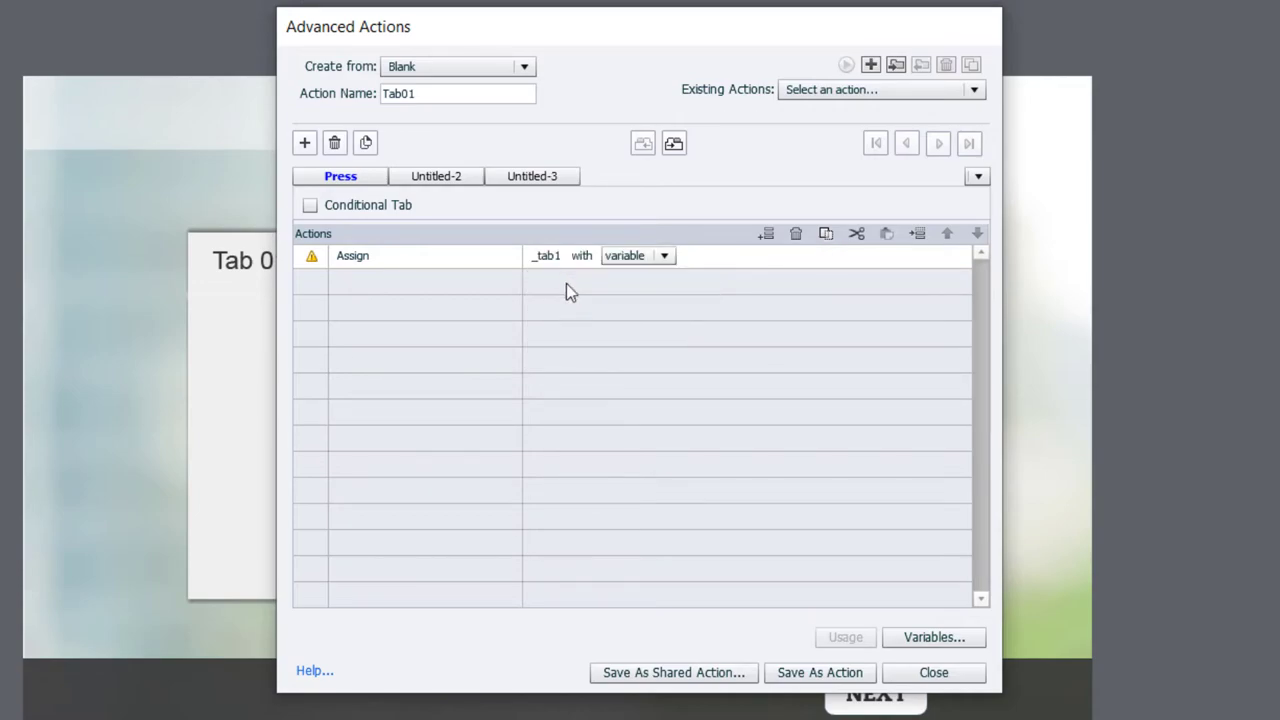
{"action": "left_click", "coordinate": [646, 259]}
{"action": "left_click", "coordinate": [651, 298]}
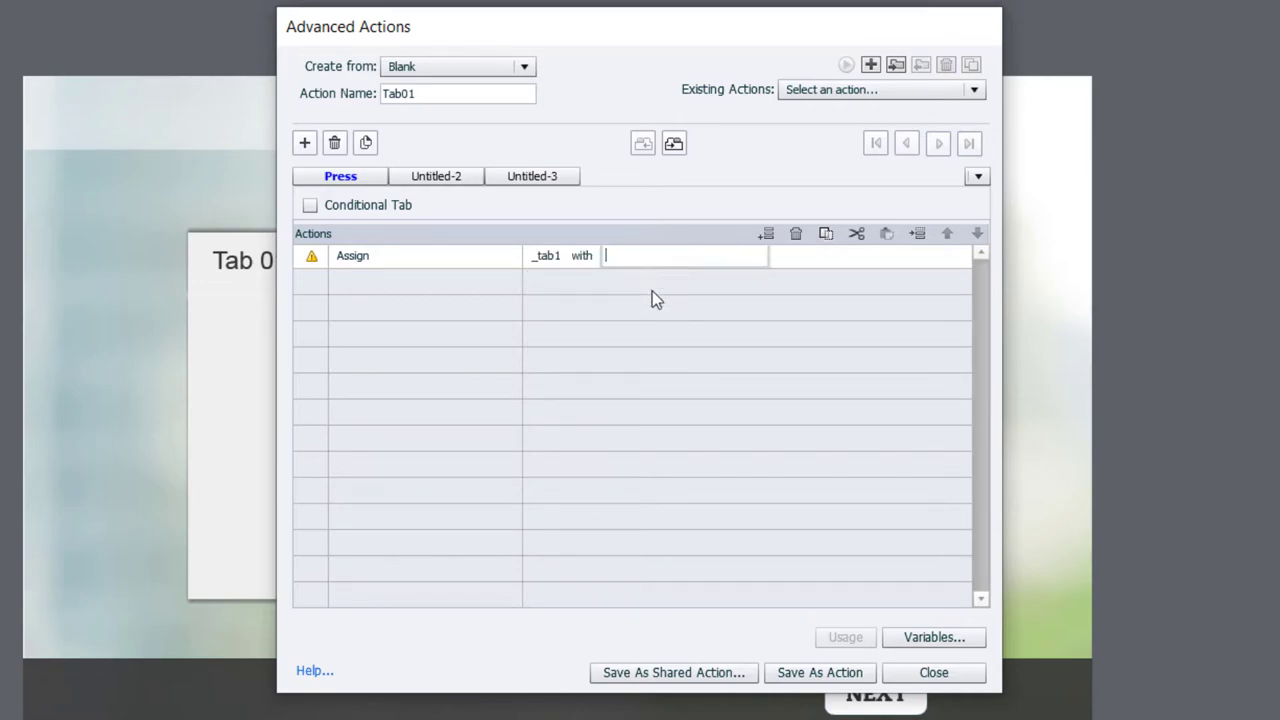
{"action": "type", "text": "1"}
{"action": "key", "text": "Return"}
- Add Change State of actions setting Button_1 to Selected and Button_2 to Normal
{"action": "left_click", "coordinate": [365, 290]}
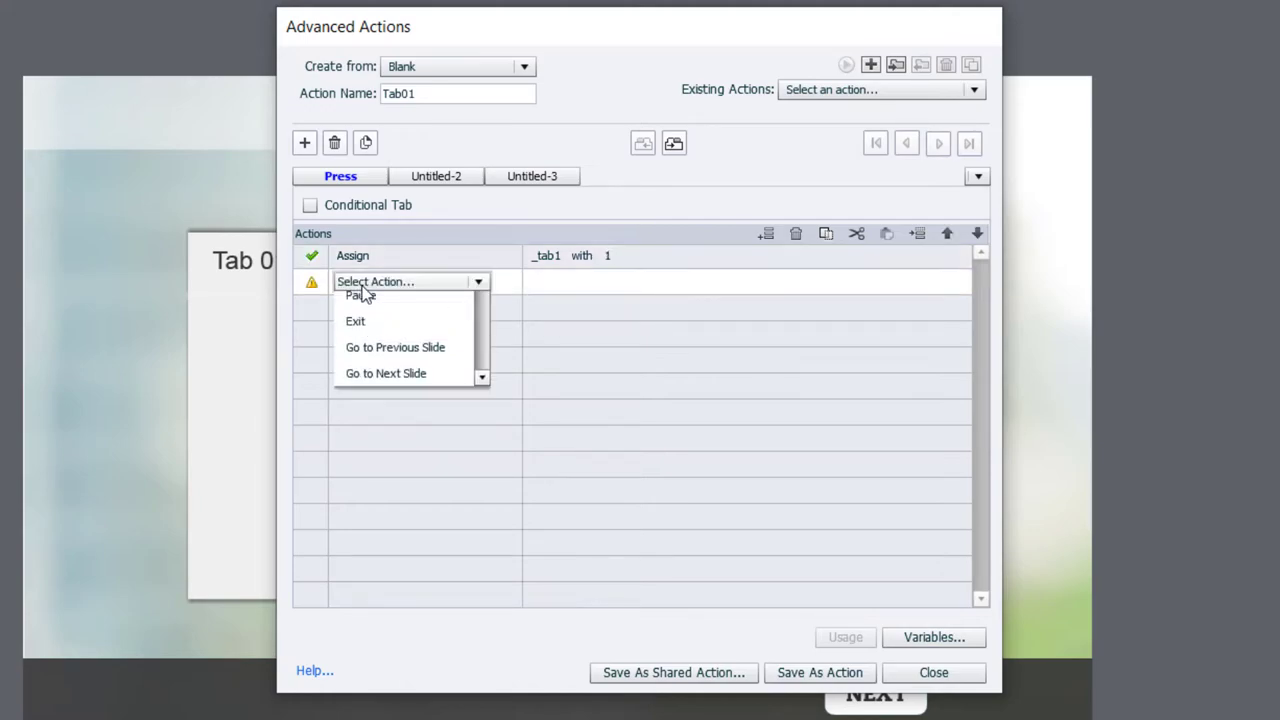
{"action": "key", "text": "c"}
{"action": "key", "text": "c"}
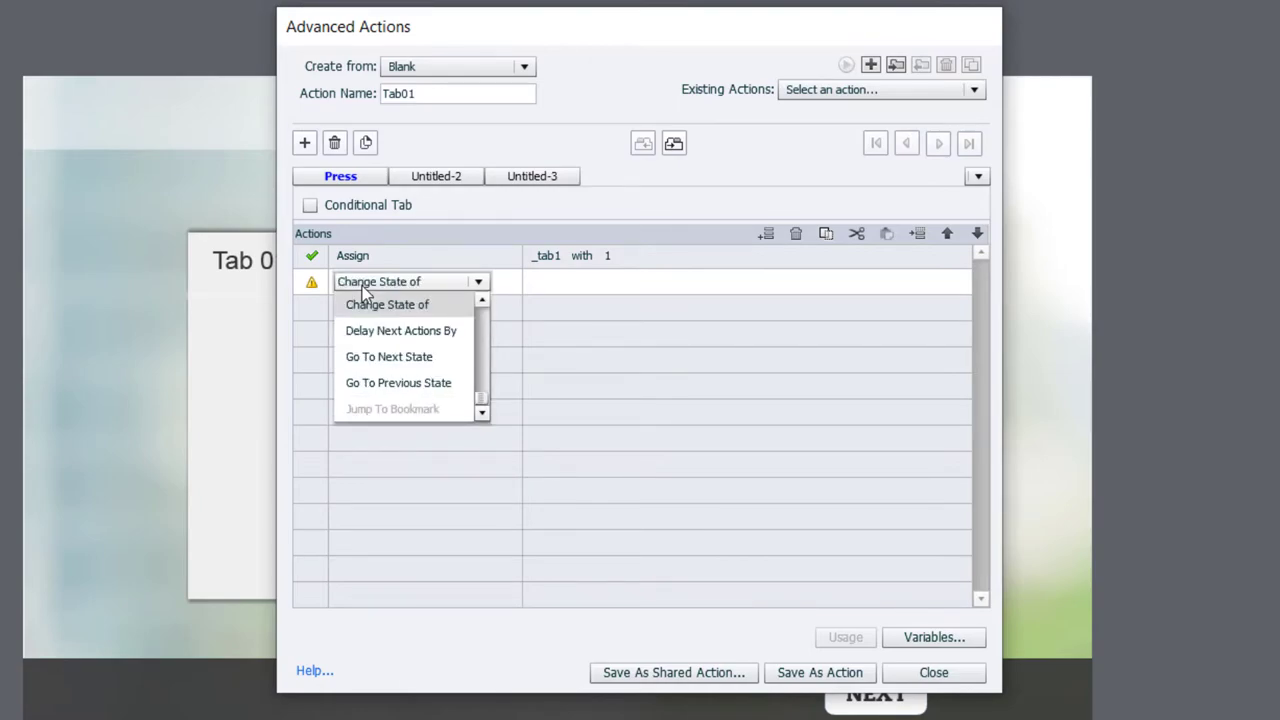
{"action": "left_click", "coordinate": [366, 303]}
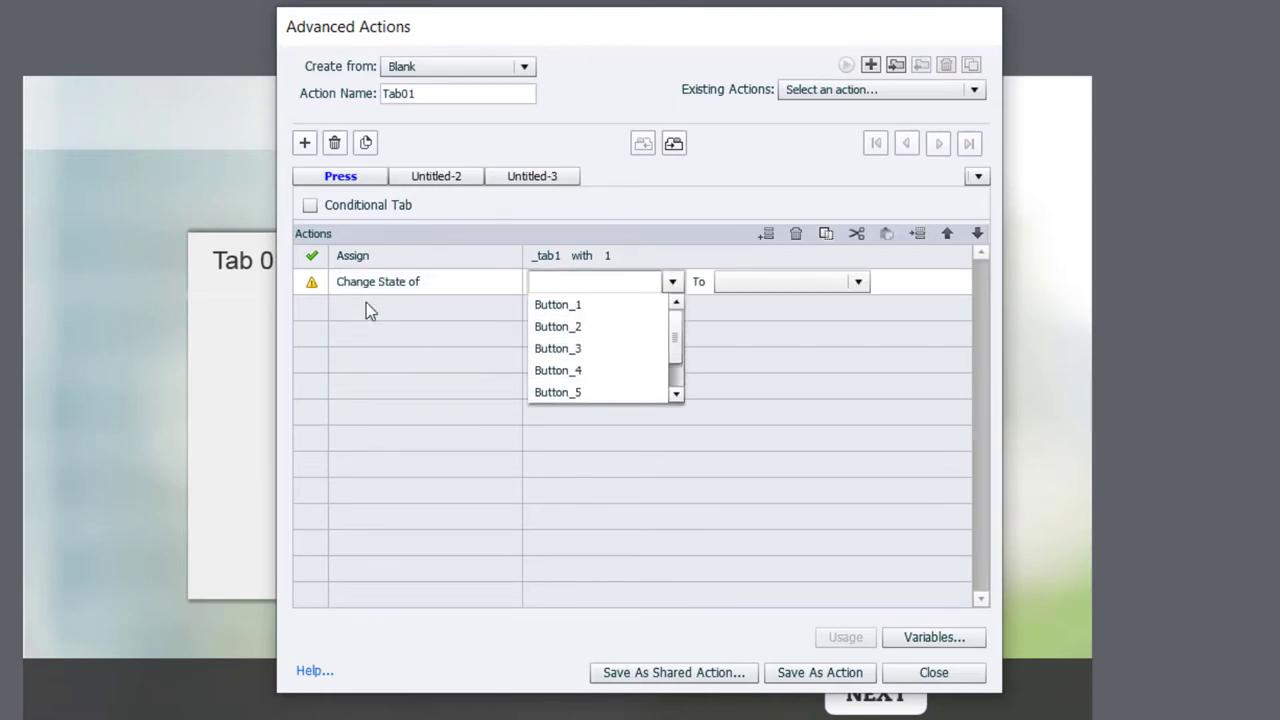
{"action": "left_click", "coordinate": [560, 305]}
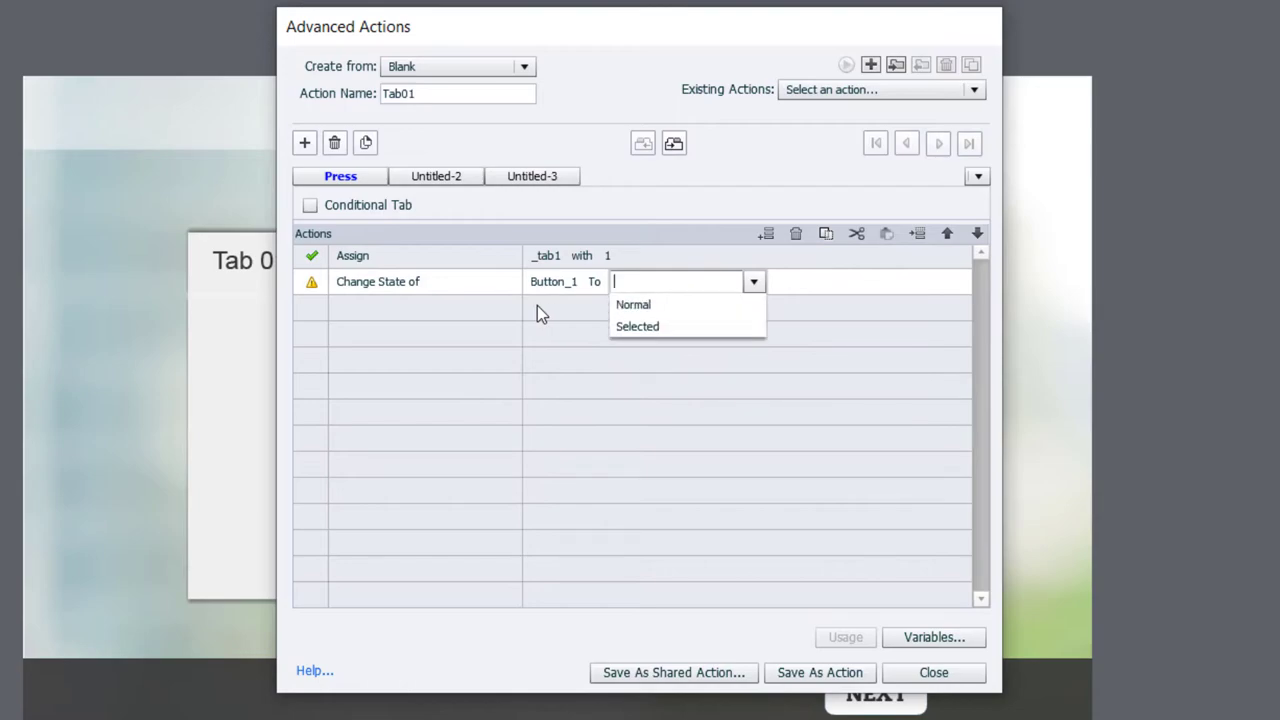
{"action": "left_click", "coordinate": [661, 324]}
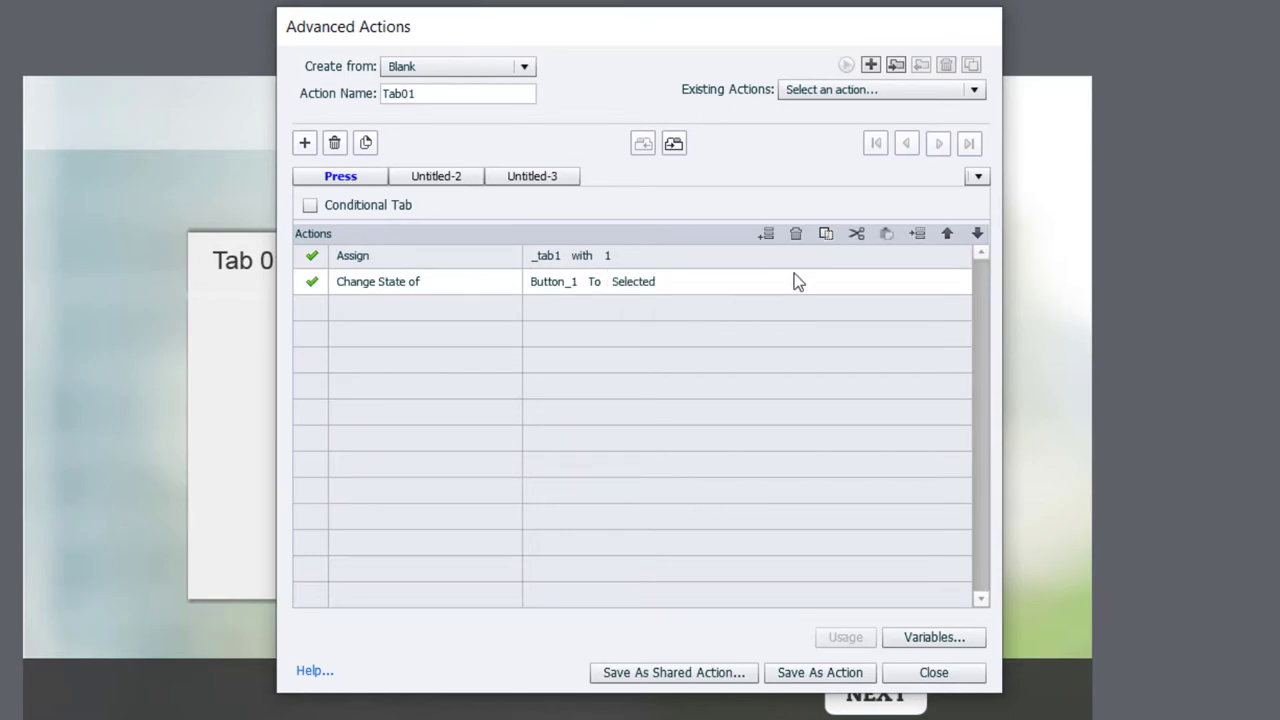
{"action": "left_click", "coordinate": [381, 318]}
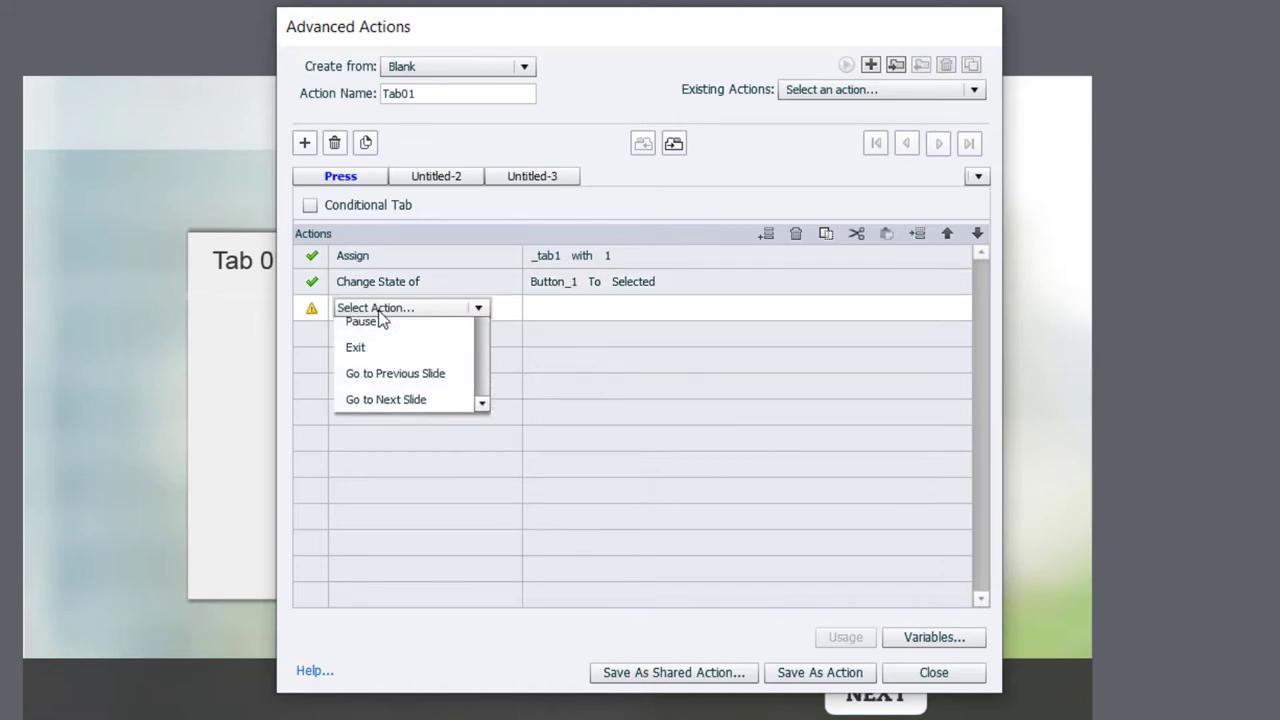
{"action": "type", "text": "ch"}
{"action": "left_click", "coordinate": [385, 333]}
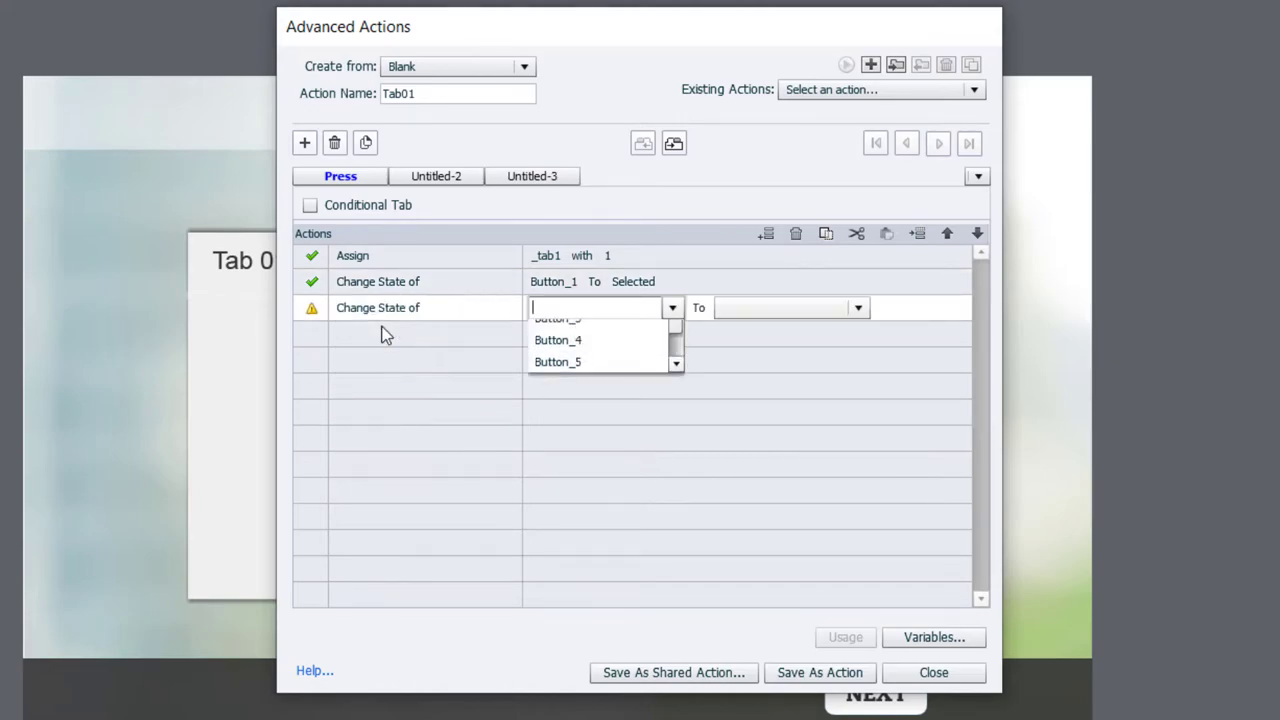
{"action": "left_click", "coordinate": [550, 335]}
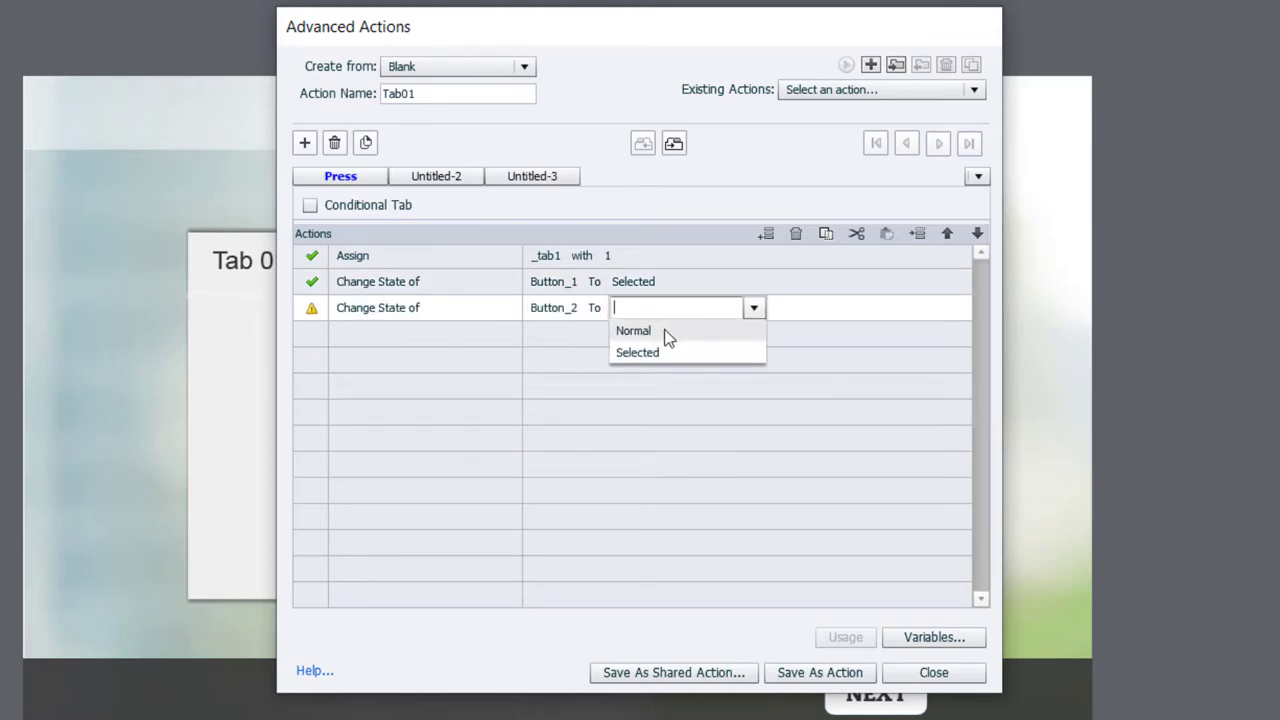
{"action": "left_click", "coordinate": [664, 330]}
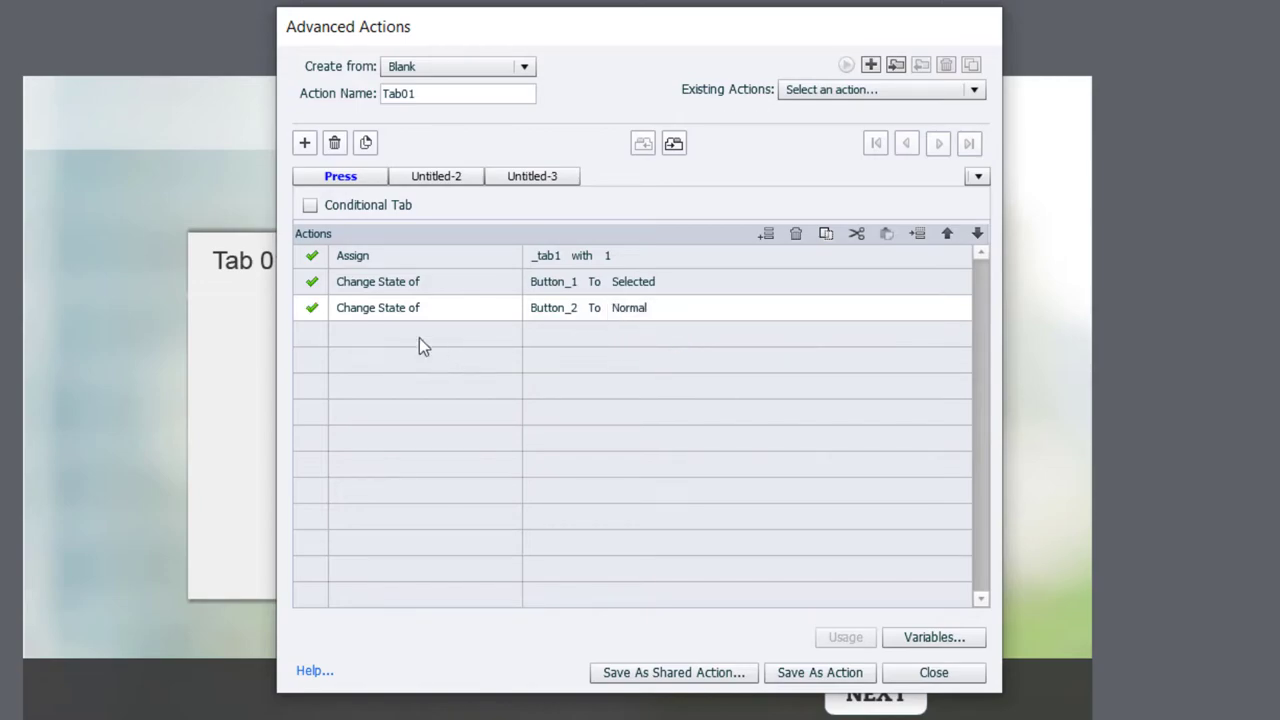
- Add Change State of actions setting Button_3 and Button_4 to Normal
{"action": "left_click", "coordinate": [362, 342]}
{"action": "key", "text": "c"}
{"action": "key", "text": "h"}
{"action": "left_click", "coordinate": [371, 357]}
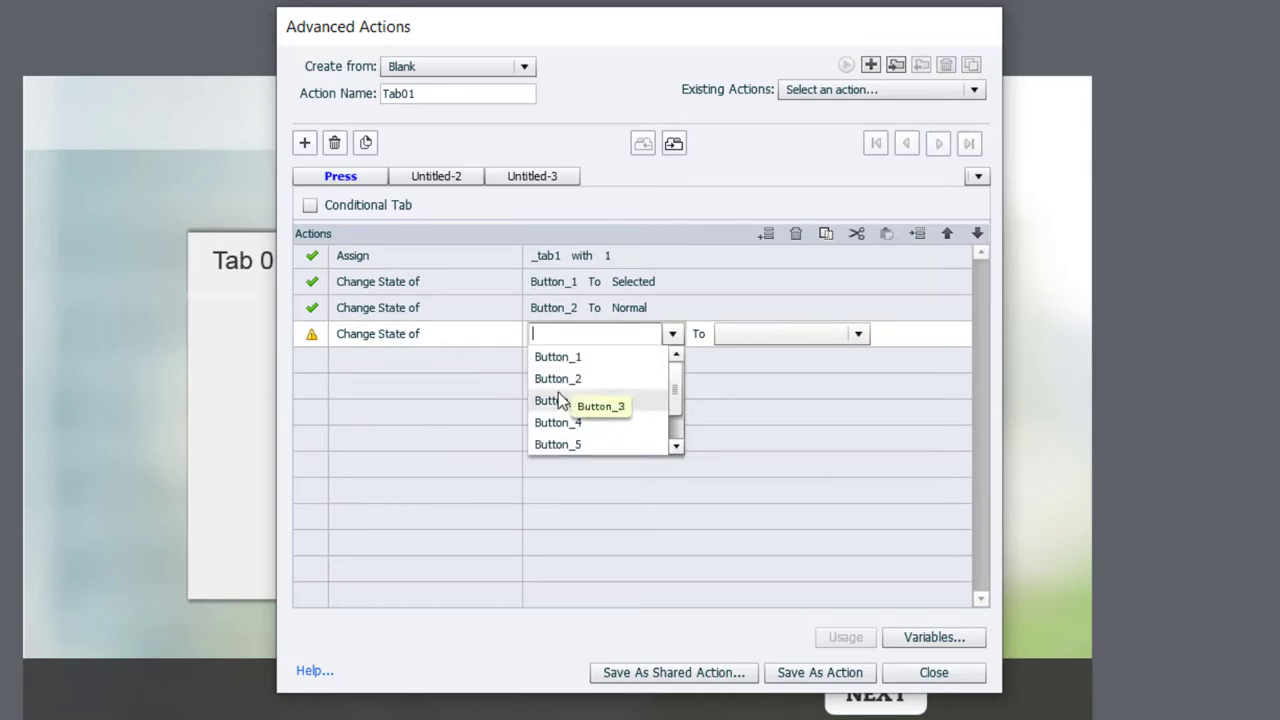
{"action": "left_click", "coordinate": [551, 398]}
{"action": "left_click", "coordinate": [636, 350]}
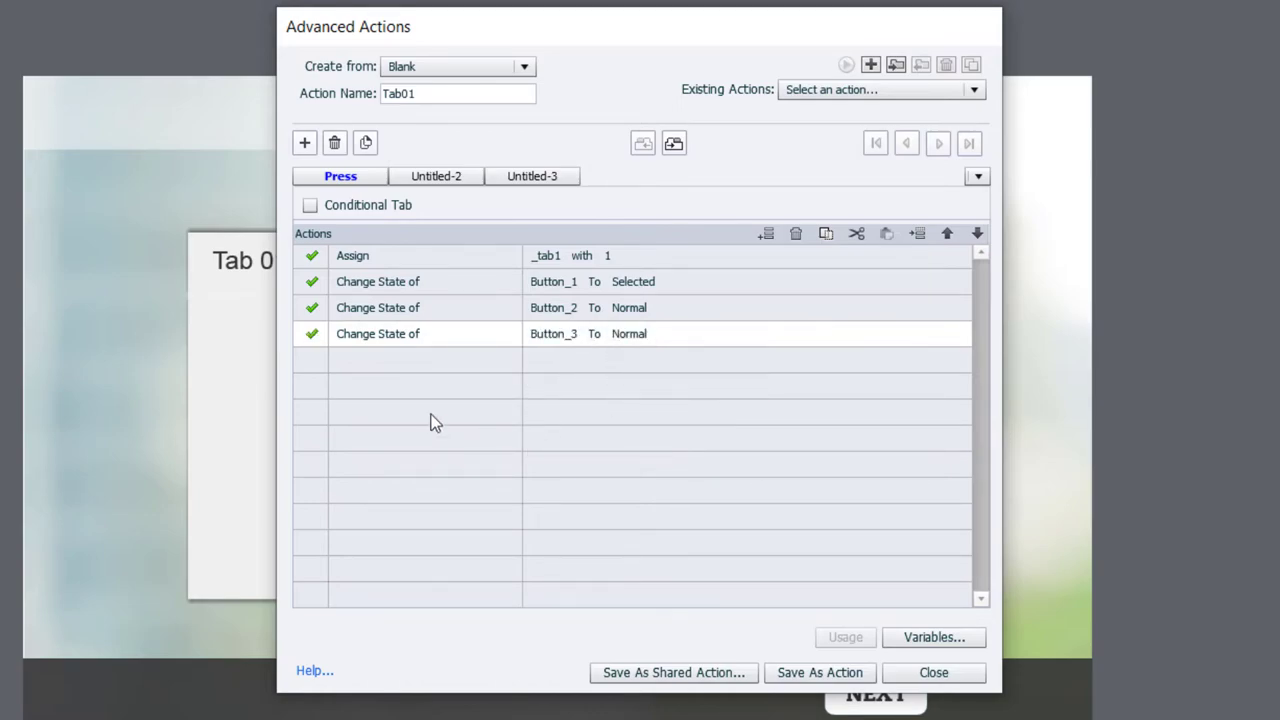
{"action": "left_click", "coordinate": [380, 362]}
{"action": "key", "text": "c"}
{"action": "key", "text": "h"}
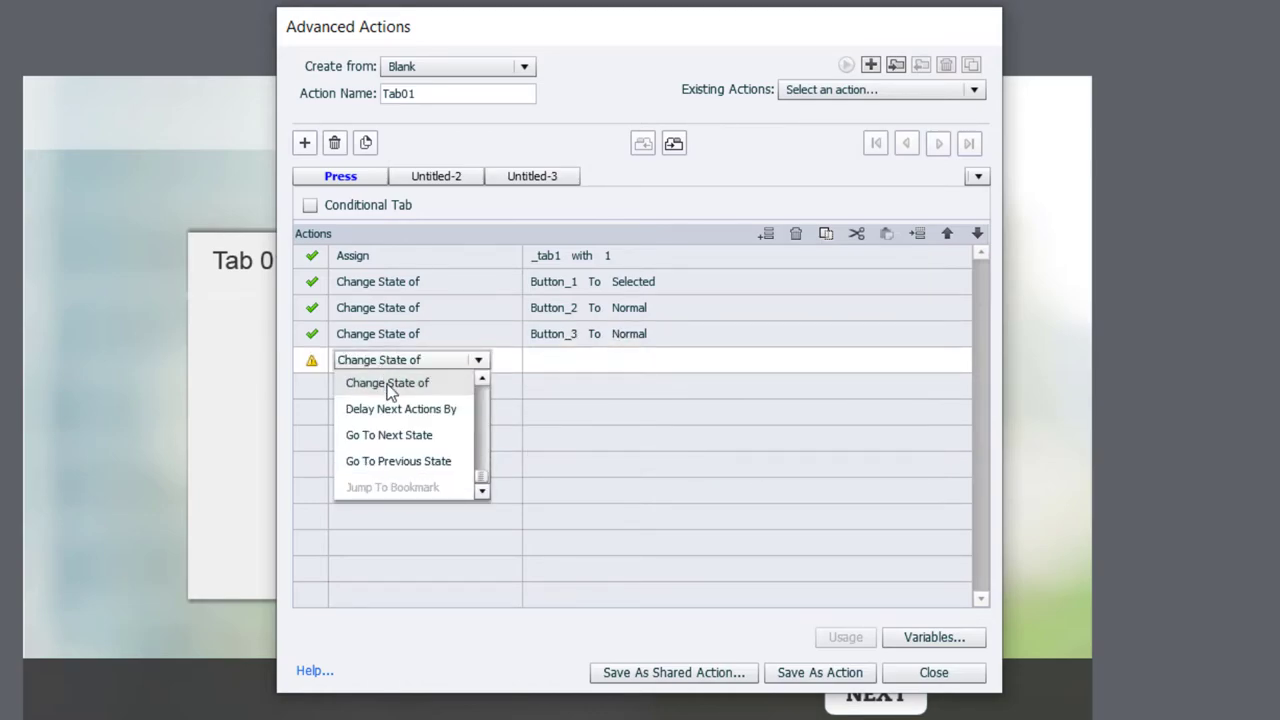
{"action": "left_click", "coordinate": [386, 380]}
{"action": "left_click", "coordinate": [575, 418]}
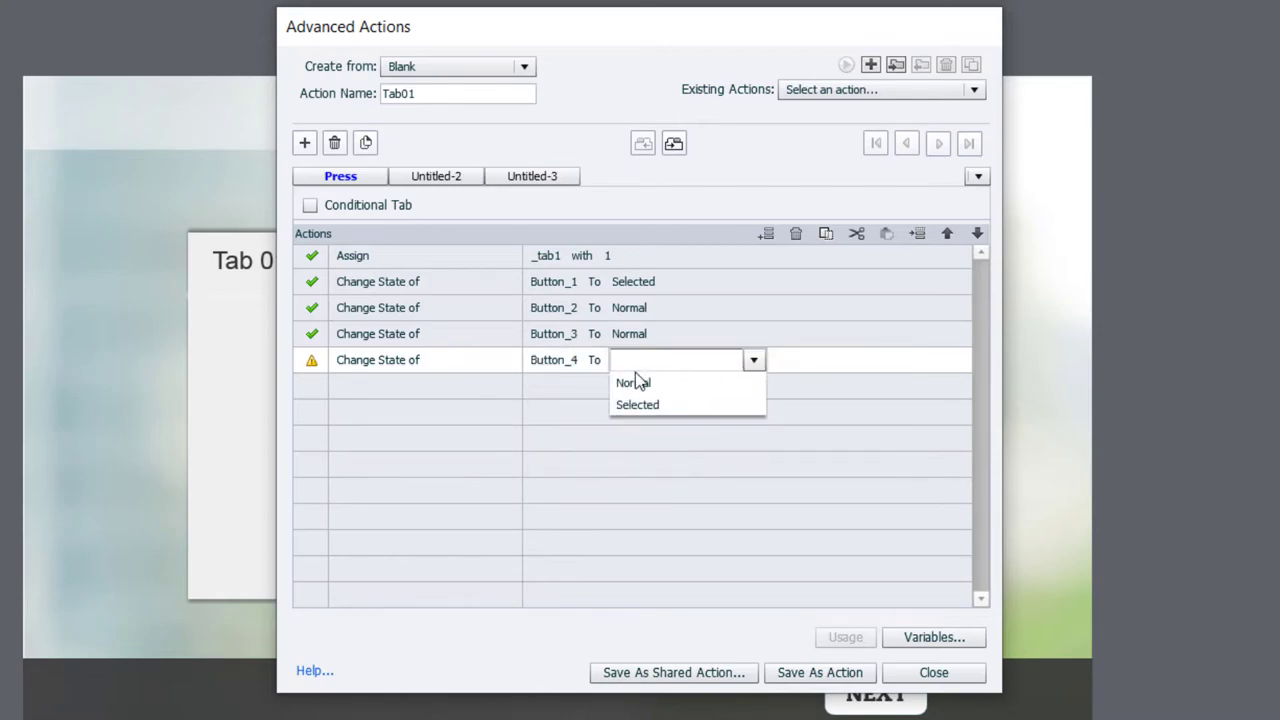
{"action": "left_click", "coordinate": [648, 385]}
- Add Change State of actions setting Button_5 and Button_6 to Normal
{"action": "left_click", "coordinate": [382, 387]}
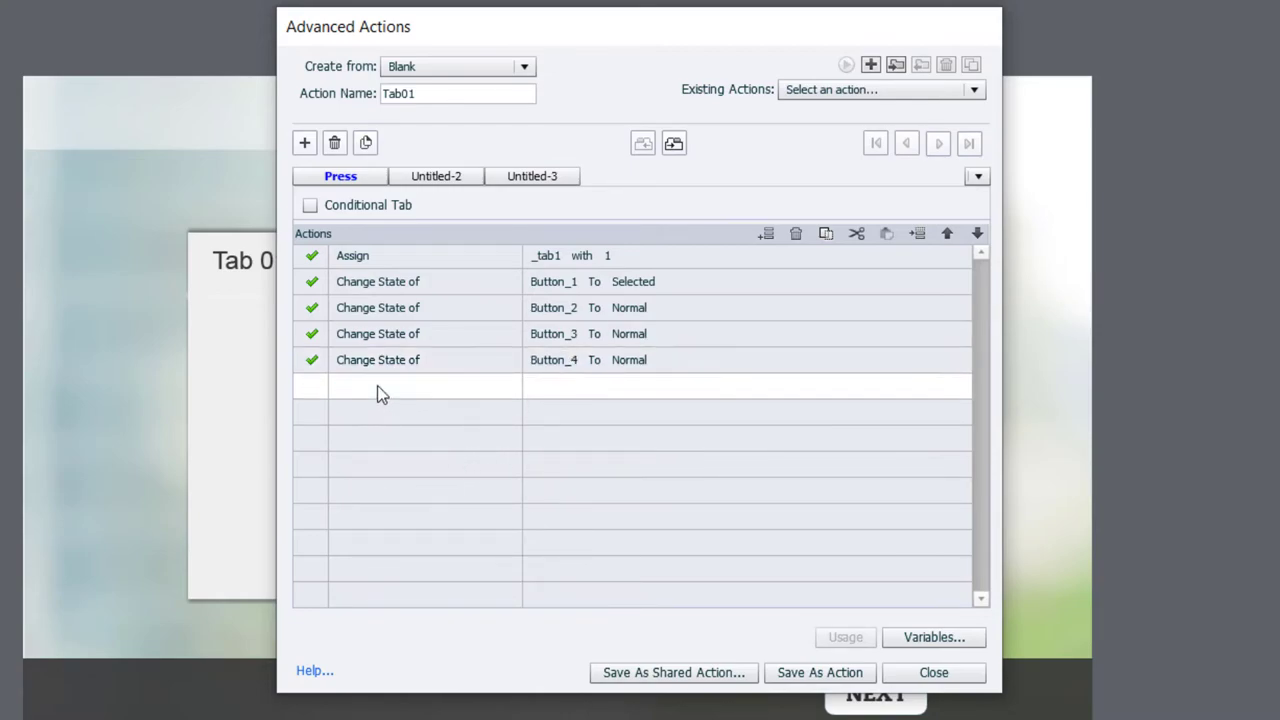
{"action": "left_click", "coordinate": [377, 385]}
{"action": "key", "text": "c"}
{"action": "key", "text": "h"}
{"action": "left_click", "coordinate": [386, 409]}
{"action": "left_click", "coordinate": [582, 497]}
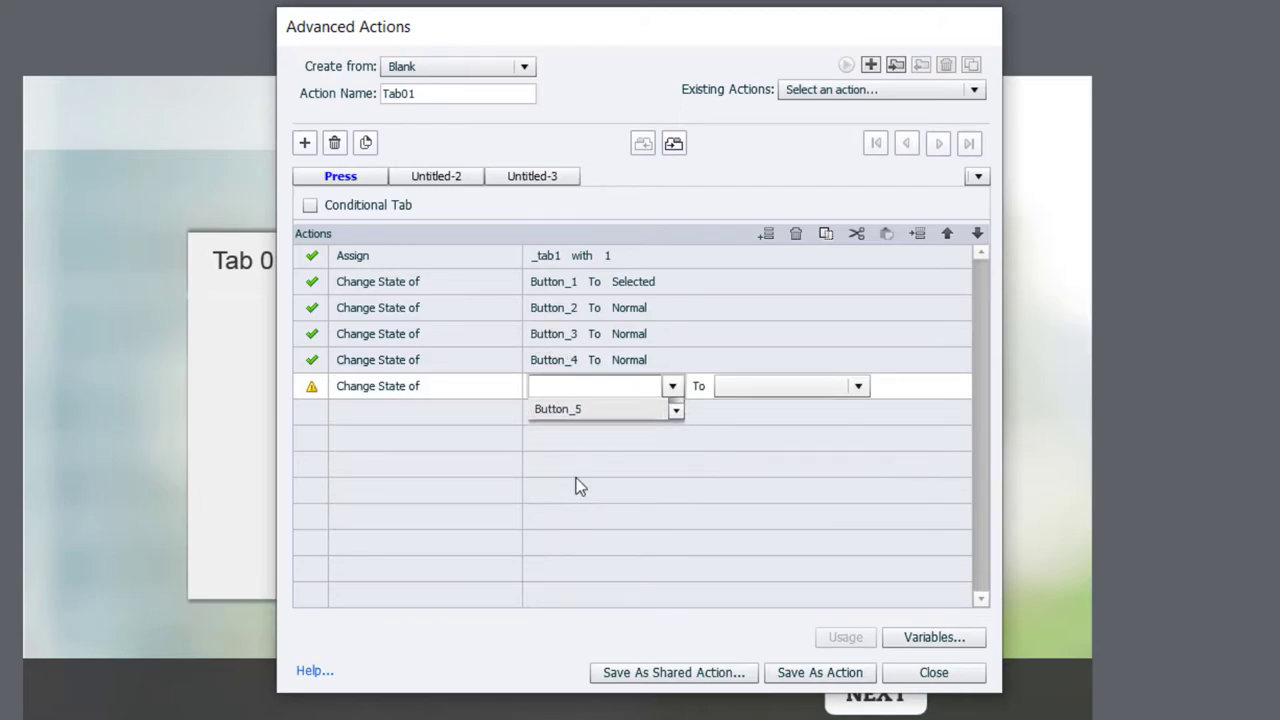
{"action": "left_click", "coordinate": [653, 408]}
{"action": "left_click", "coordinate": [386, 418]}
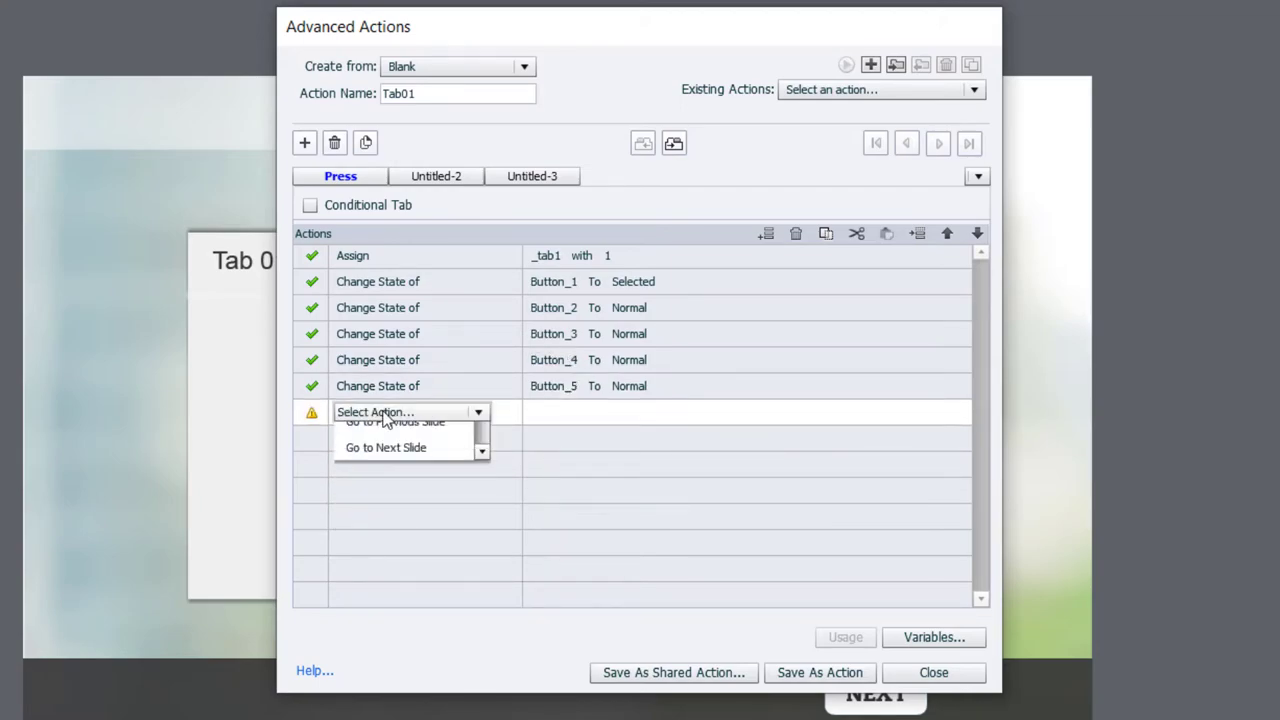
{"action": "key", "text": "c"}
{"action": "key", "text": "h"}
{"action": "left_click", "coordinate": [386, 426]}
{"action": "scroll", "coordinate": [600, 480], "scroll_direction": "down", "scroll_amount": 1}
{"action": "left_click", "coordinate": [584, 495]}
{"action": "left_click", "coordinate": [650, 412]}
{"action": "left_click", "coordinate": [652, 434]}
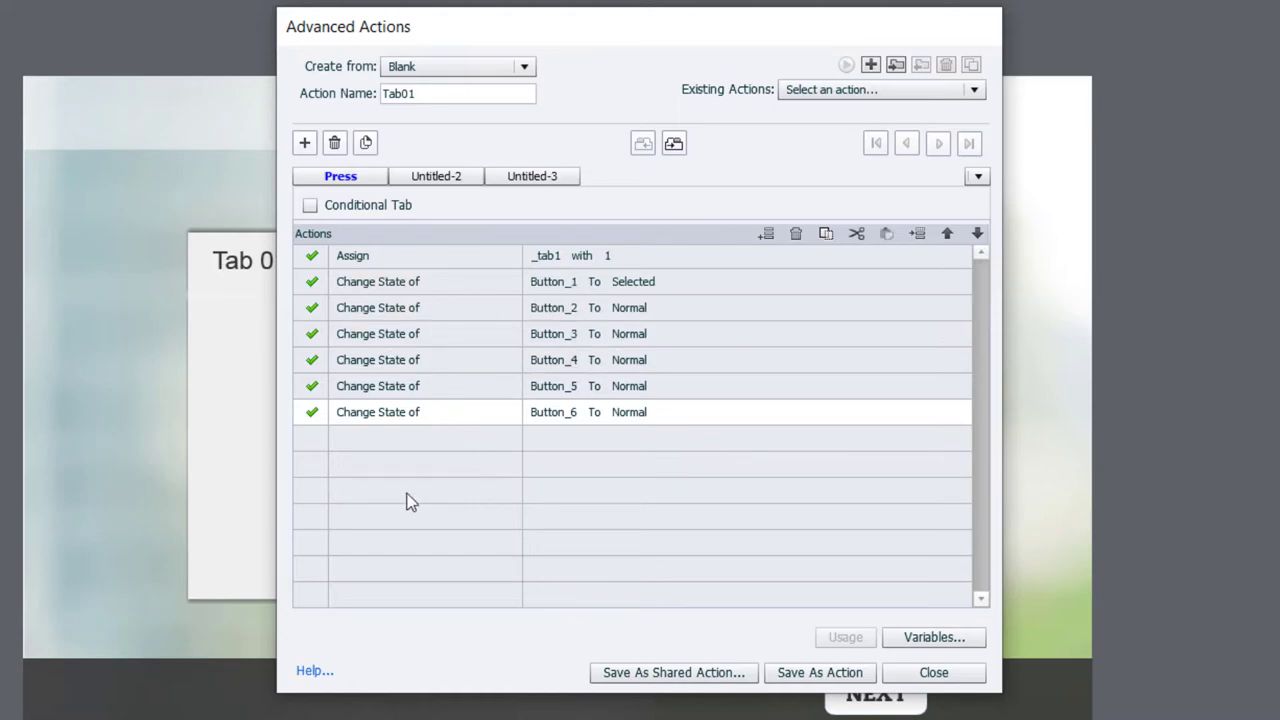
- Add a Change State of action switching Content_Object to its tab1 state
{"action": "double_click", "coordinate": [359, 444]}
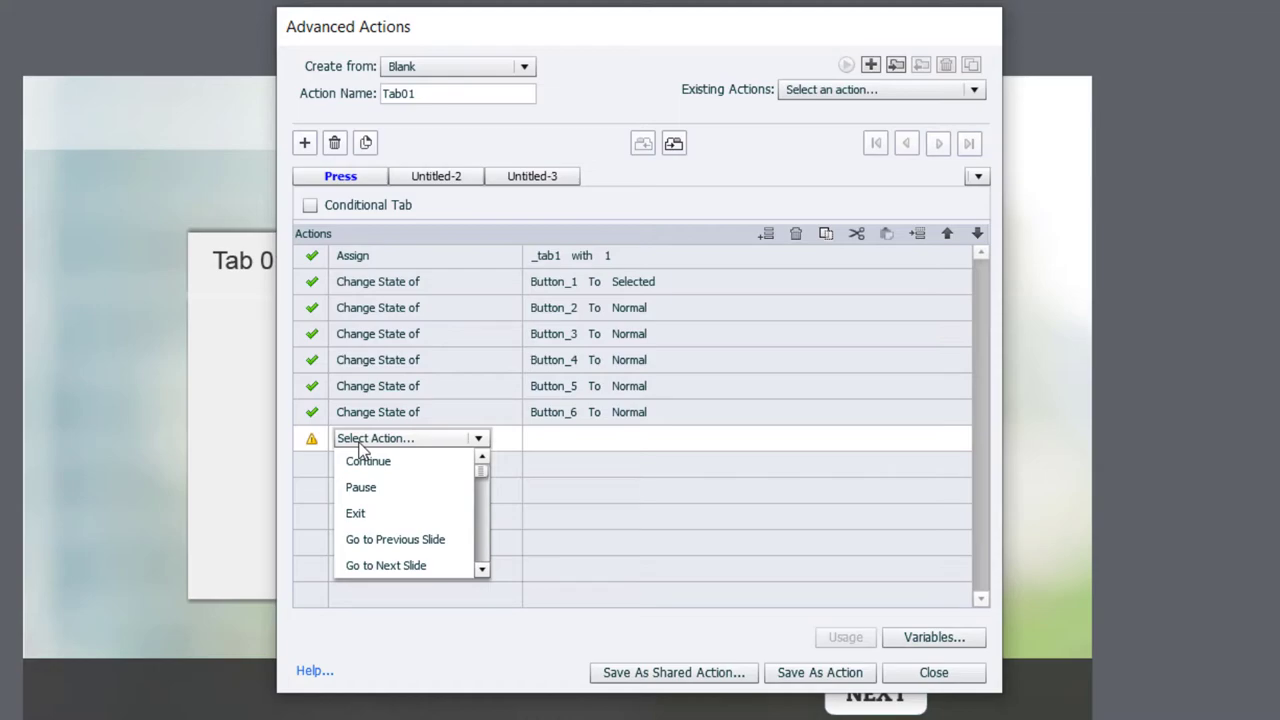
{"action": "key", "text": "c"}
{"action": "key", "text": "c"}
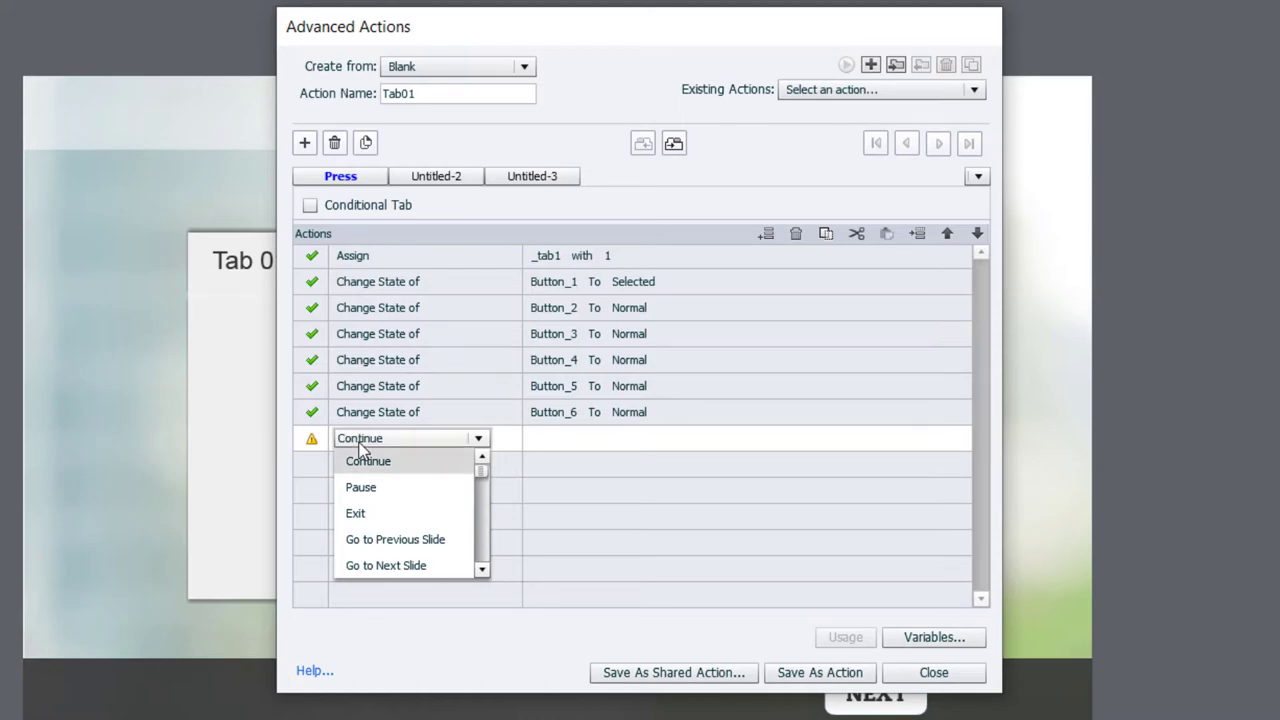
{"action": "scroll", "coordinate": [370, 478], "scroll_direction": "down", "scroll_amount": 1}
{"action": "key", "text": "Return"}
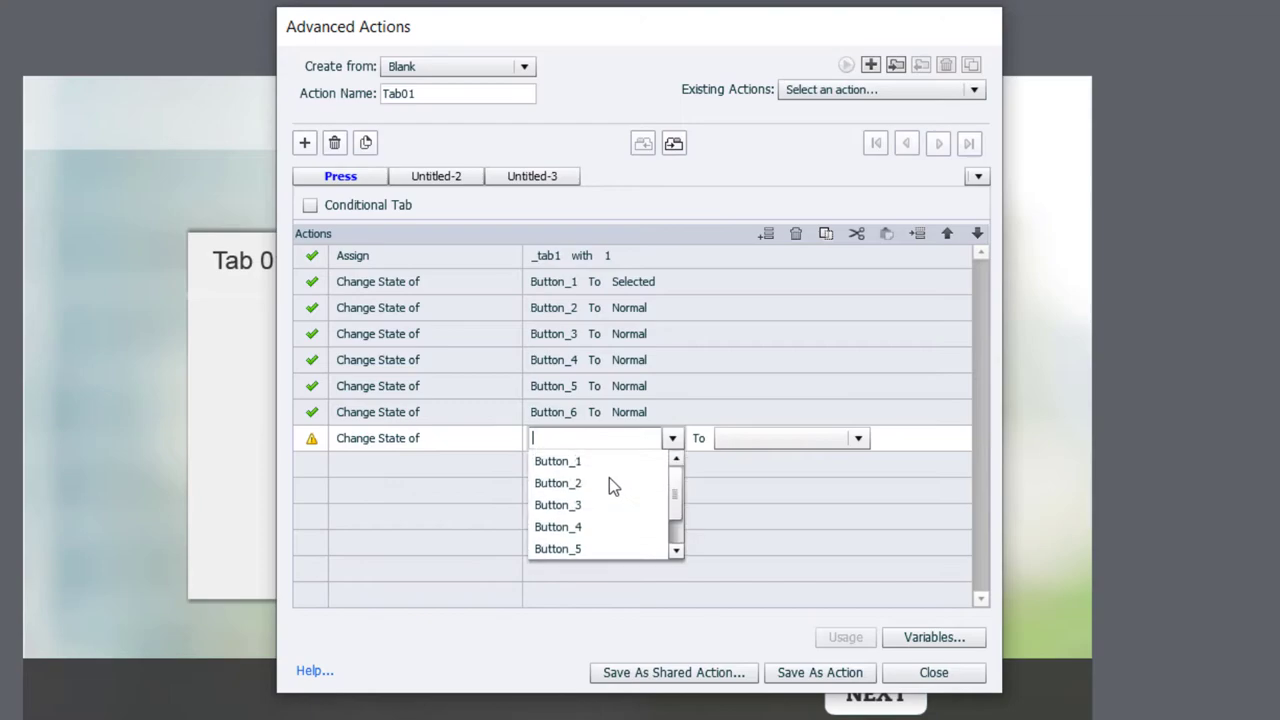
{"action": "scroll", "coordinate": [623, 466], "scroll_direction": "down", "scroll_amount": 1}
{"action": "left_click", "coordinate": [567, 552]}
{"action": "left_click", "coordinate": [684, 483]}
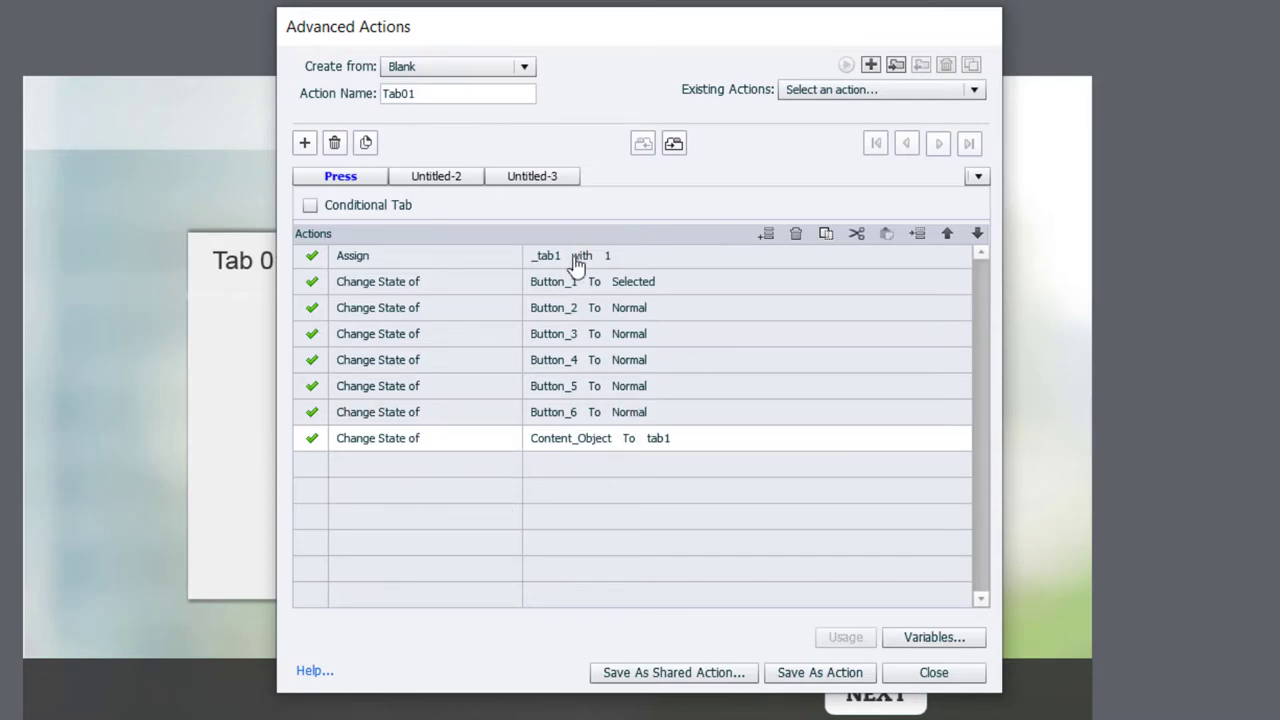
- Make the Untitled-2 decision conditional with the condition _tab1 is equal to literal 1
{"action": "left_click", "coordinate": [436, 180]}
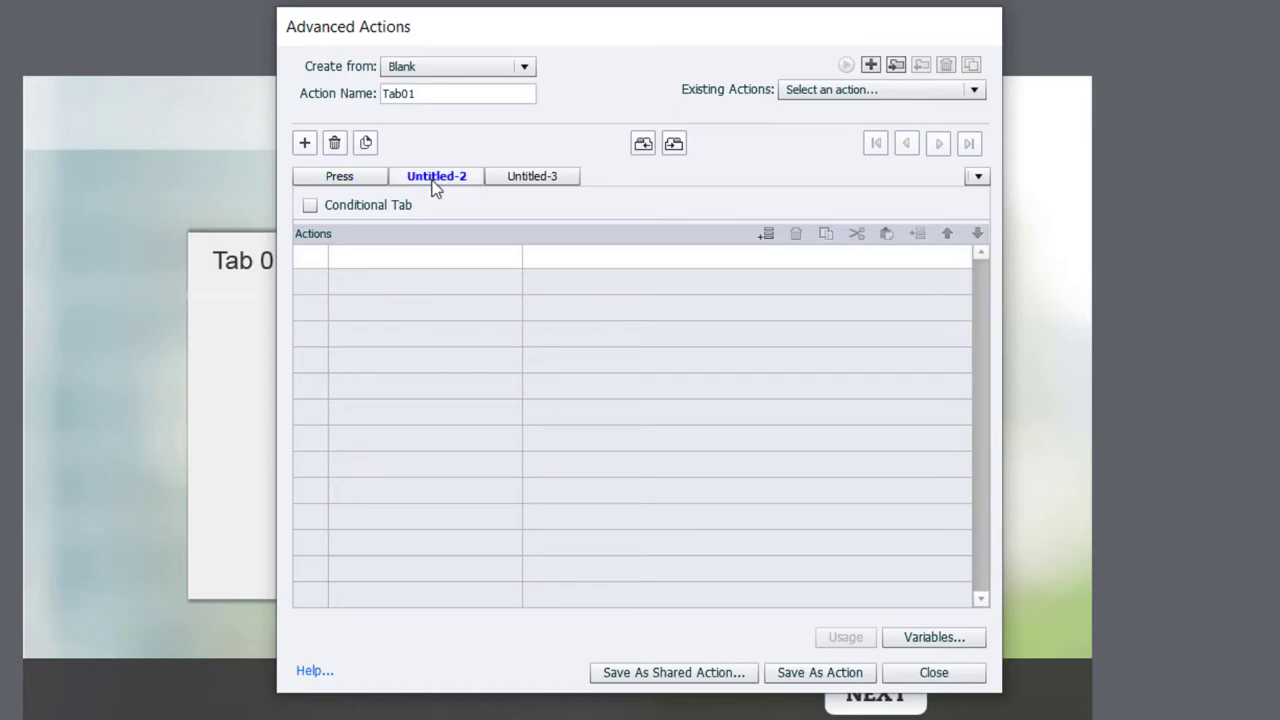
{"action": "left_click", "coordinate": [338, 209]}
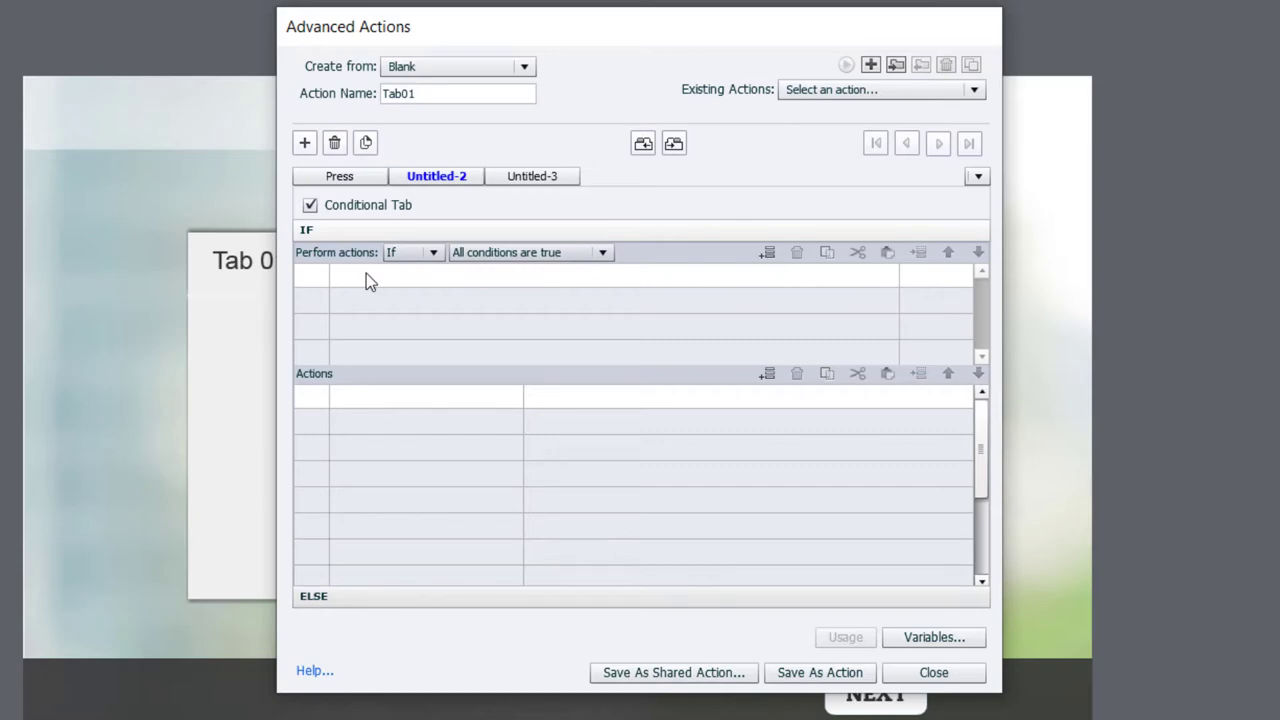
{"action": "left_click", "coordinate": [366, 274]}
{"action": "left_click", "coordinate": [369, 276]}
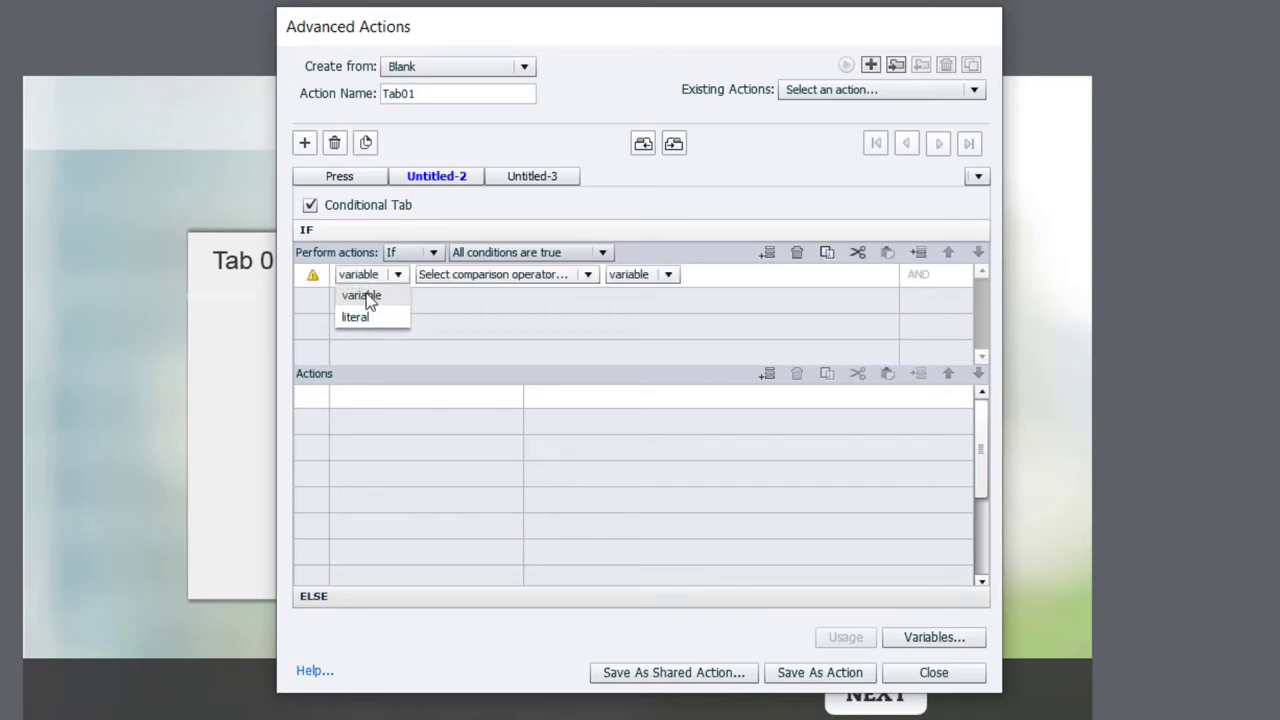
{"action": "left_click", "coordinate": [366, 297]}
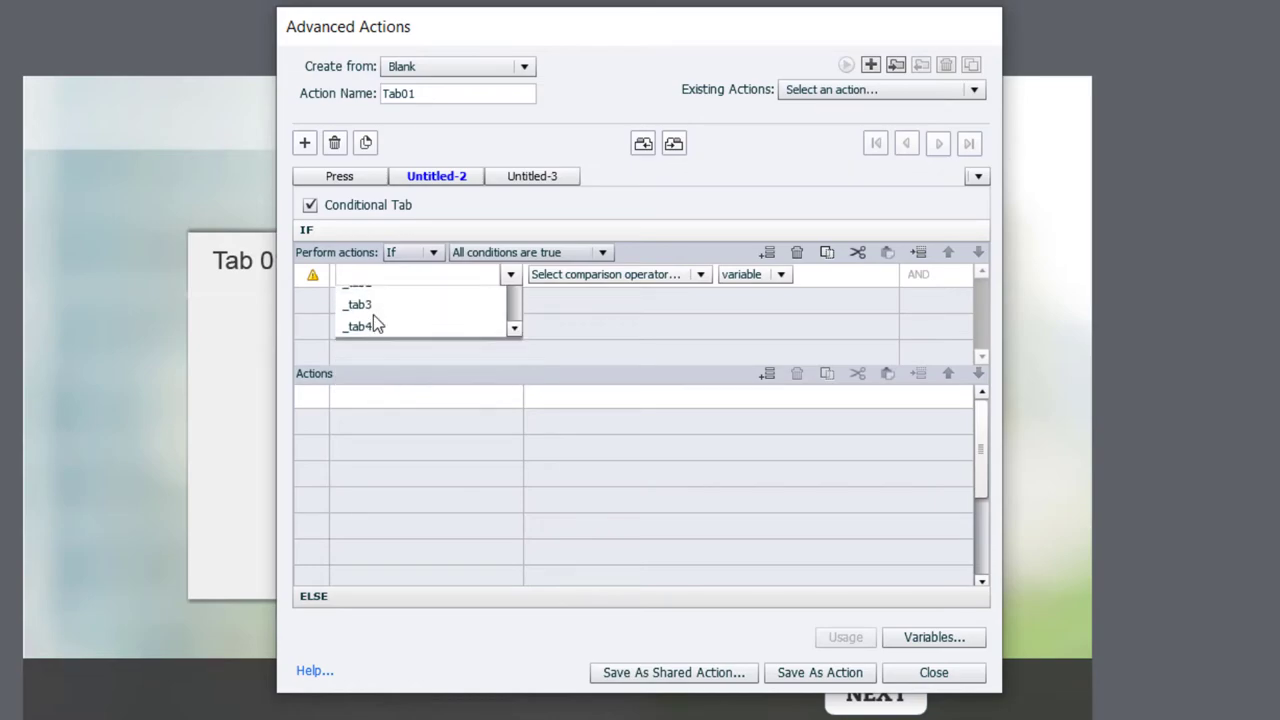
{"action": "left_click", "coordinate": [373, 314]}
{"action": "left_click", "coordinate": [420, 280]}
{"action": "left_click", "coordinate": [437, 293]}
{"action": "left_click", "coordinate": [478, 278]}
{"action": "left_click", "coordinate": [476, 317]}
{"action": "left_click", "coordinate": [479, 317]}
{"action": "type", "text": "1"}
{"action": "key", "text": "Return"}
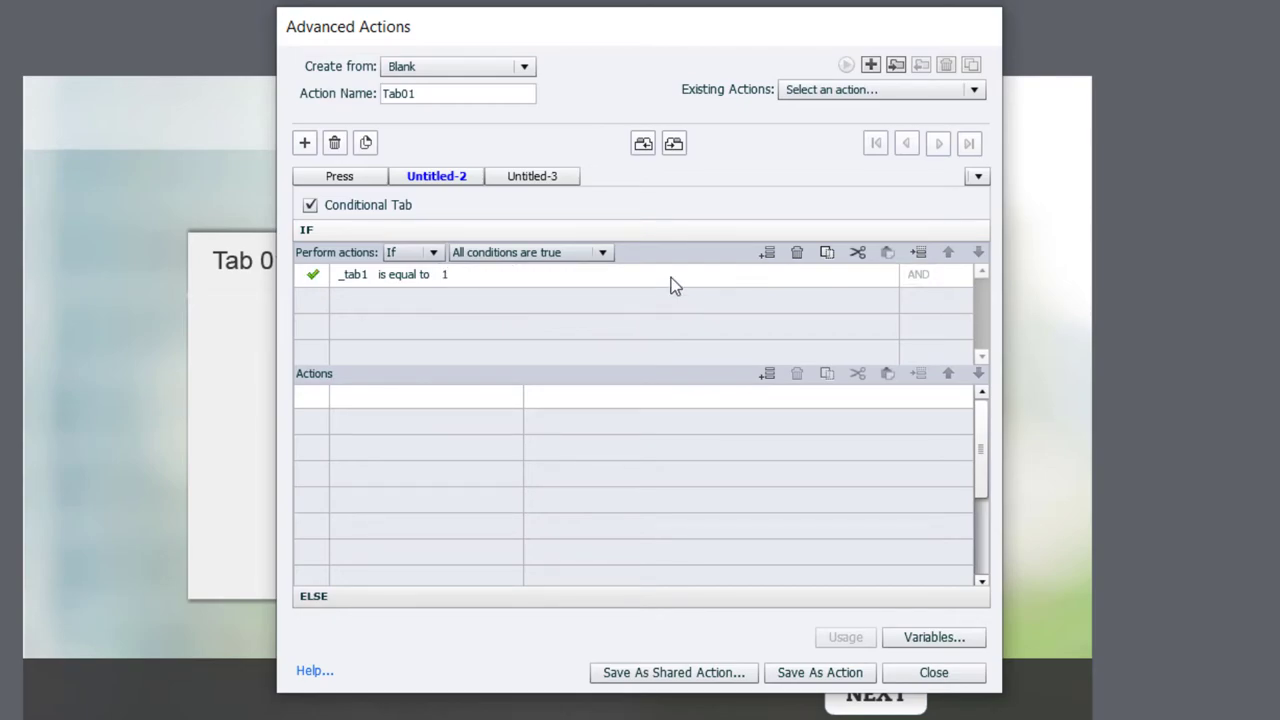
- Copy the _tab1 is equal to 1 condition into three more condition rows
{"action": "left_click", "coordinate": [826, 253]}
{"action": "left_click", "coordinate": [543, 298]}
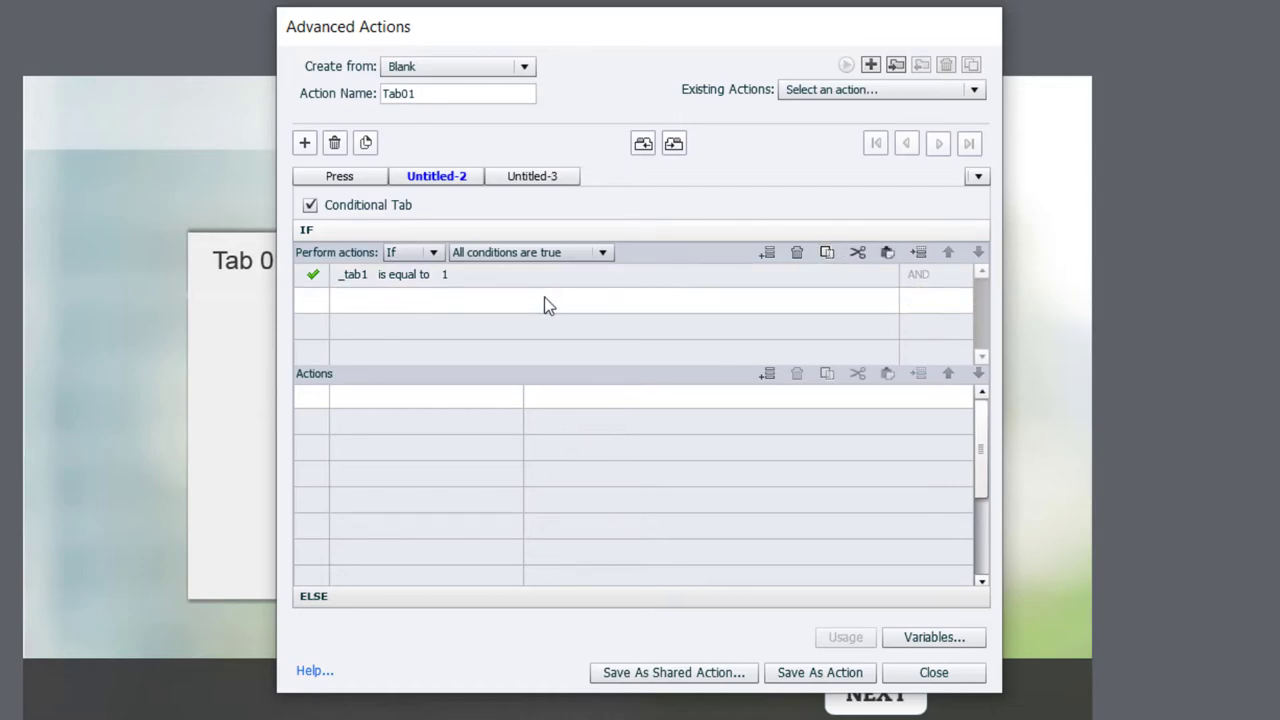
{"action": "left_click", "coordinate": [886, 253]}
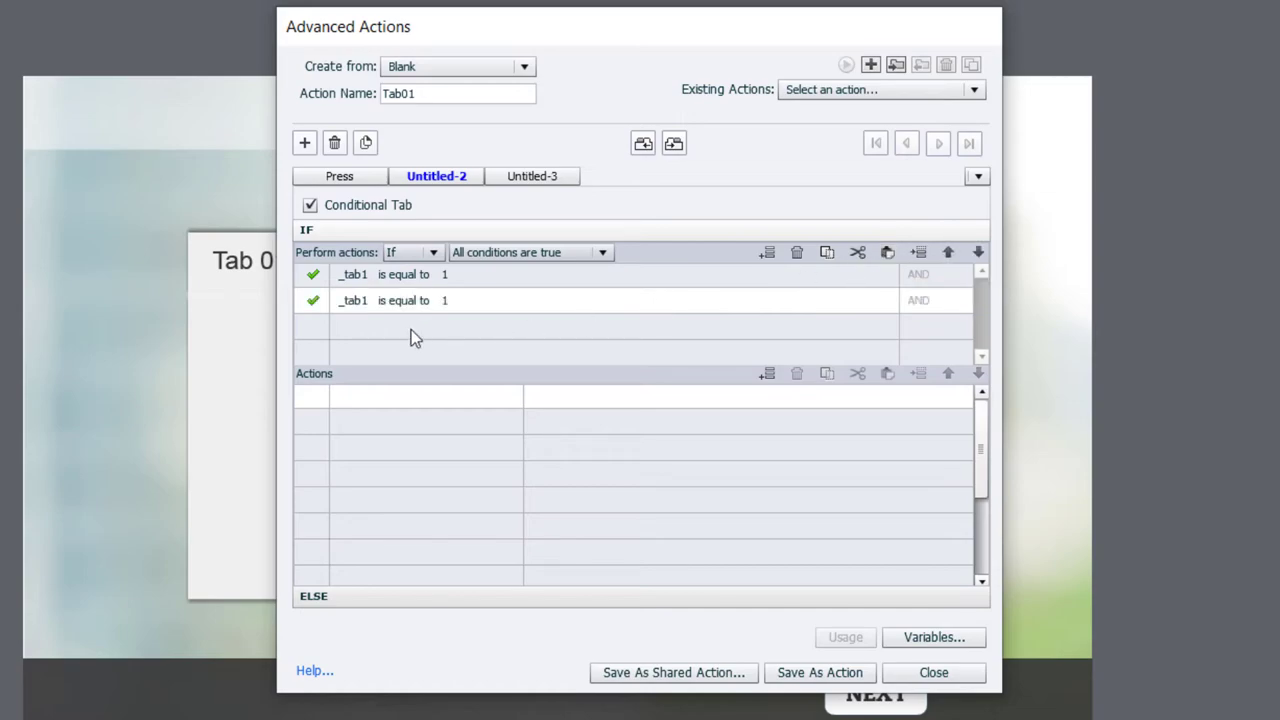
{"action": "left_click", "coordinate": [670, 322]}
{"action": "left_click", "coordinate": [886, 253]}
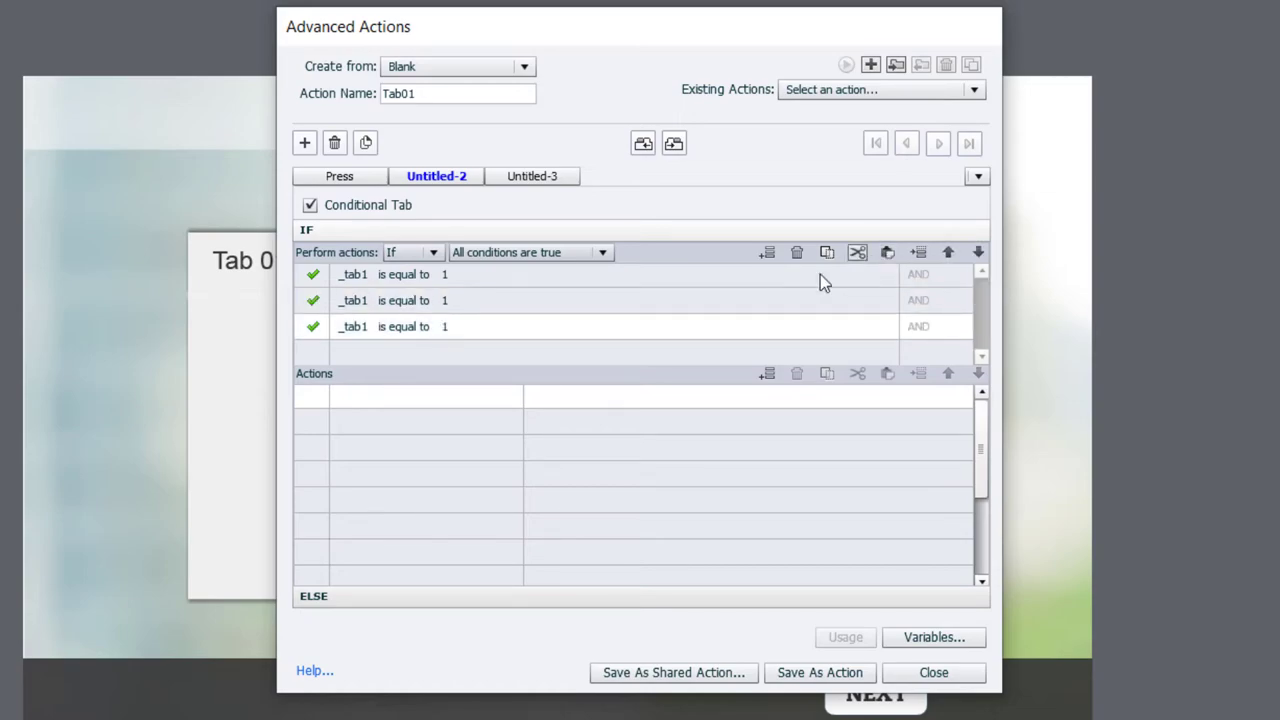
{"action": "left_click", "coordinate": [430, 357]}
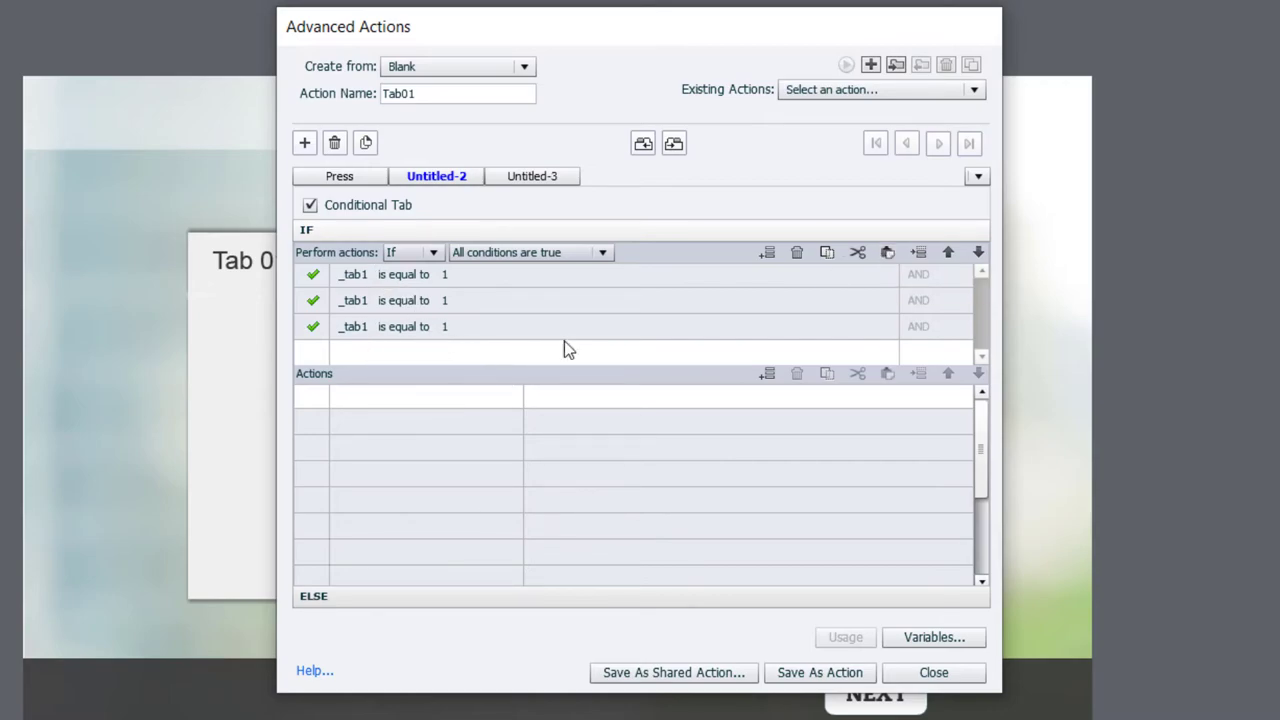
{"action": "left_click", "coordinate": [887, 253]}
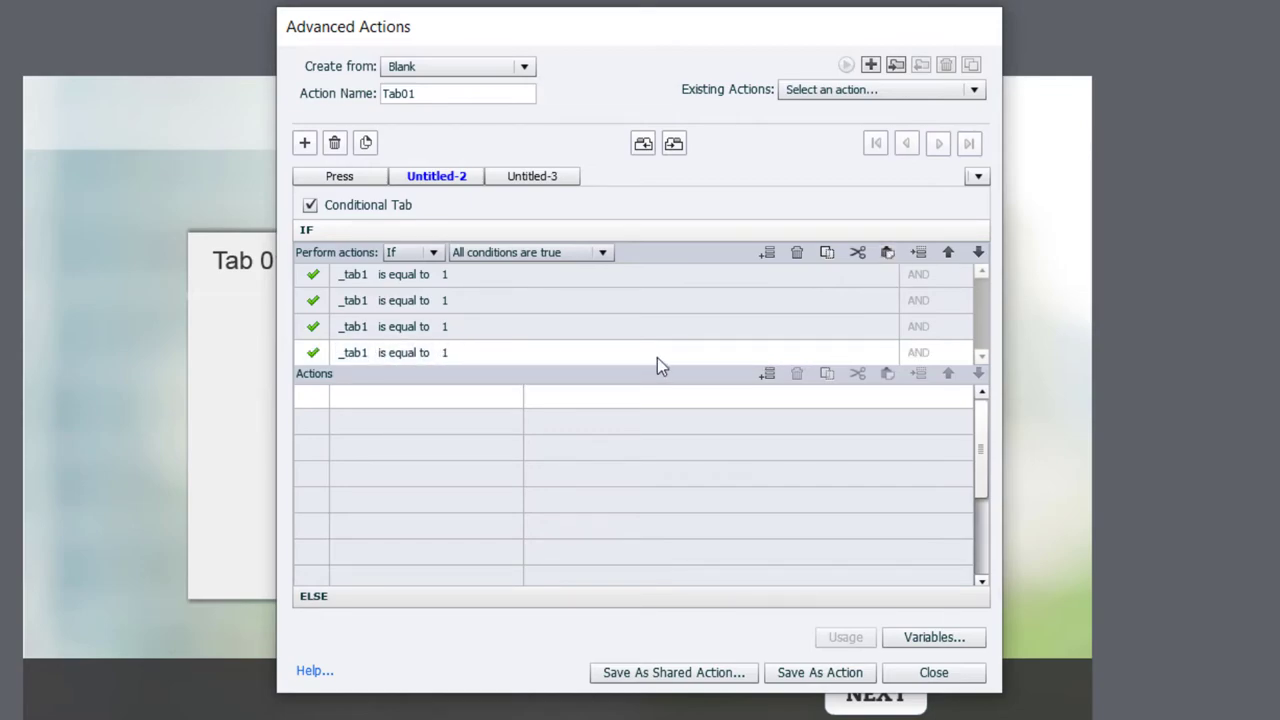
- Add blank condition rows and paste the copied _tab1 condition into the third and fourth rows
{"action": "left_click", "coordinate": [766, 254]}
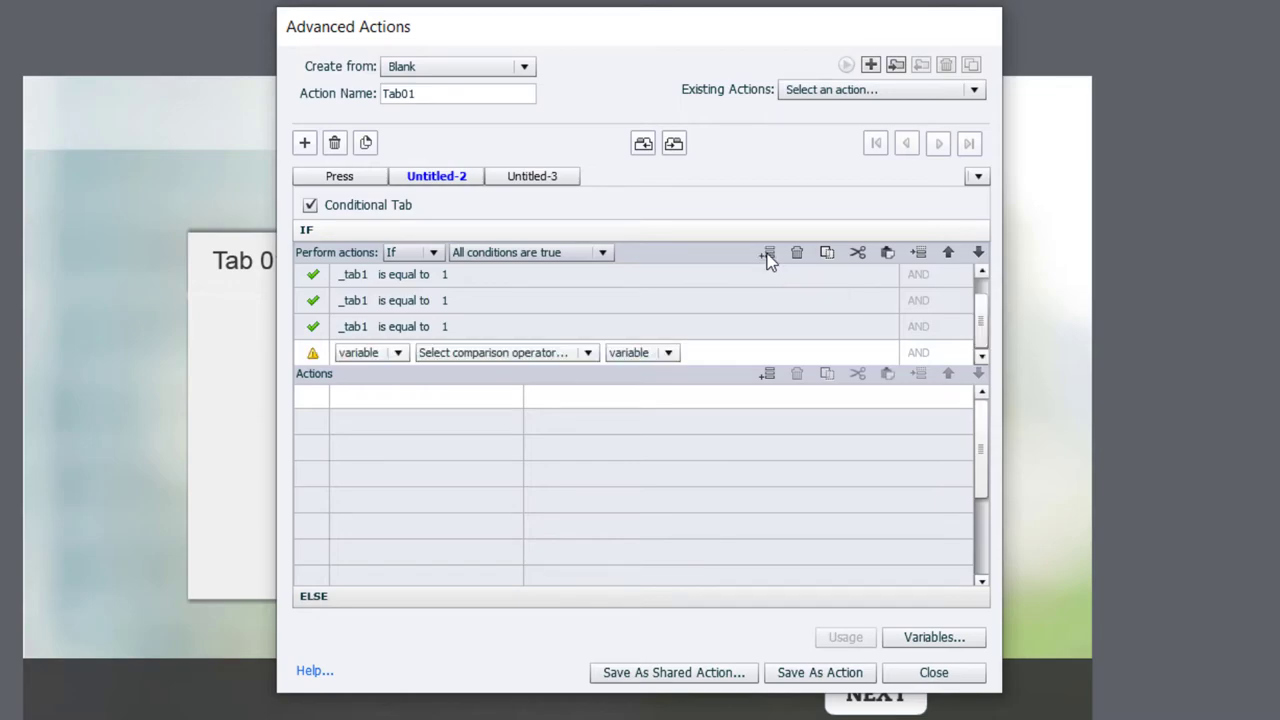
{"action": "left_click", "coordinate": [767, 254]}
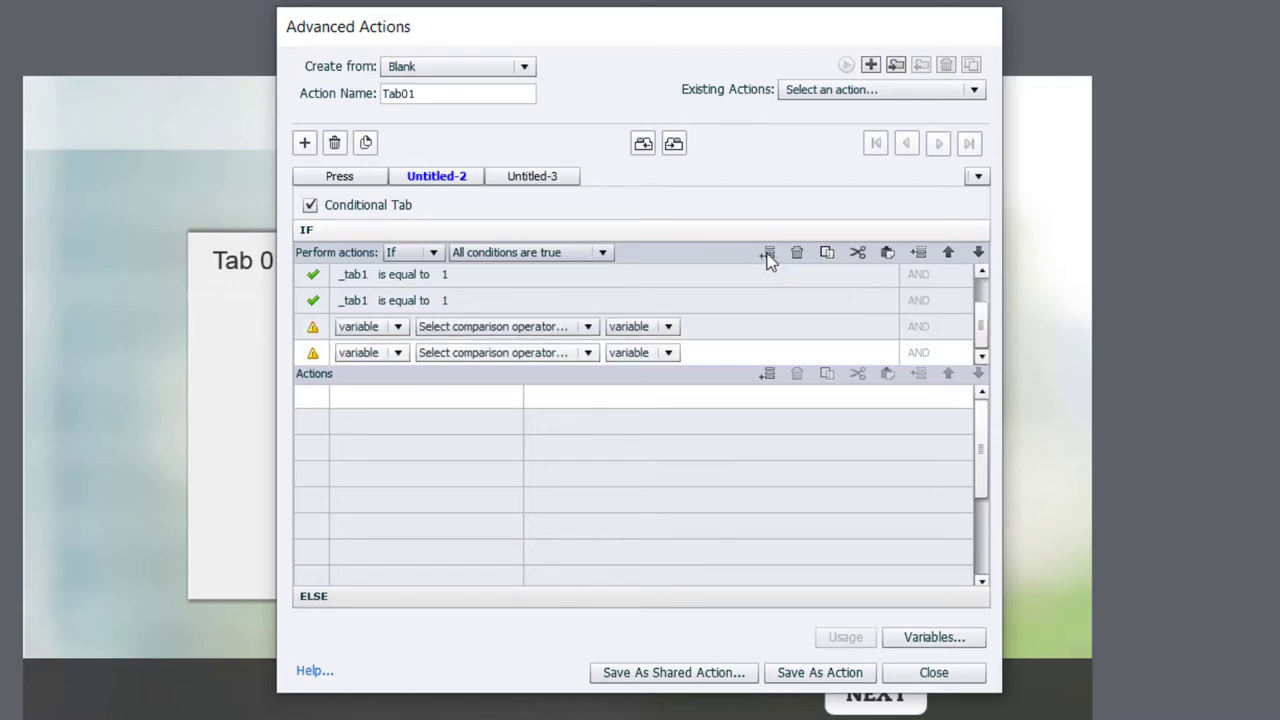
{"action": "left_click", "coordinate": [700, 329]}
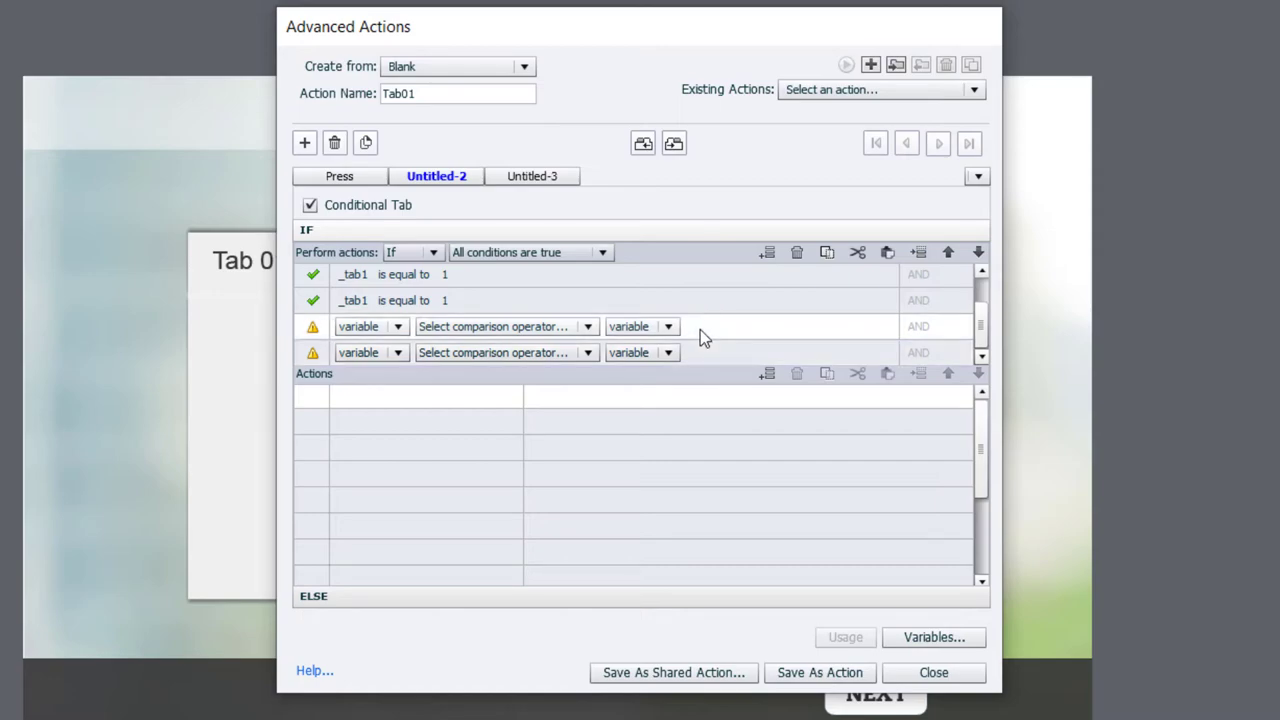
{"action": "left_click", "coordinate": [884, 258]}
{"action": "left_click", "coordinate": [697, 358]}
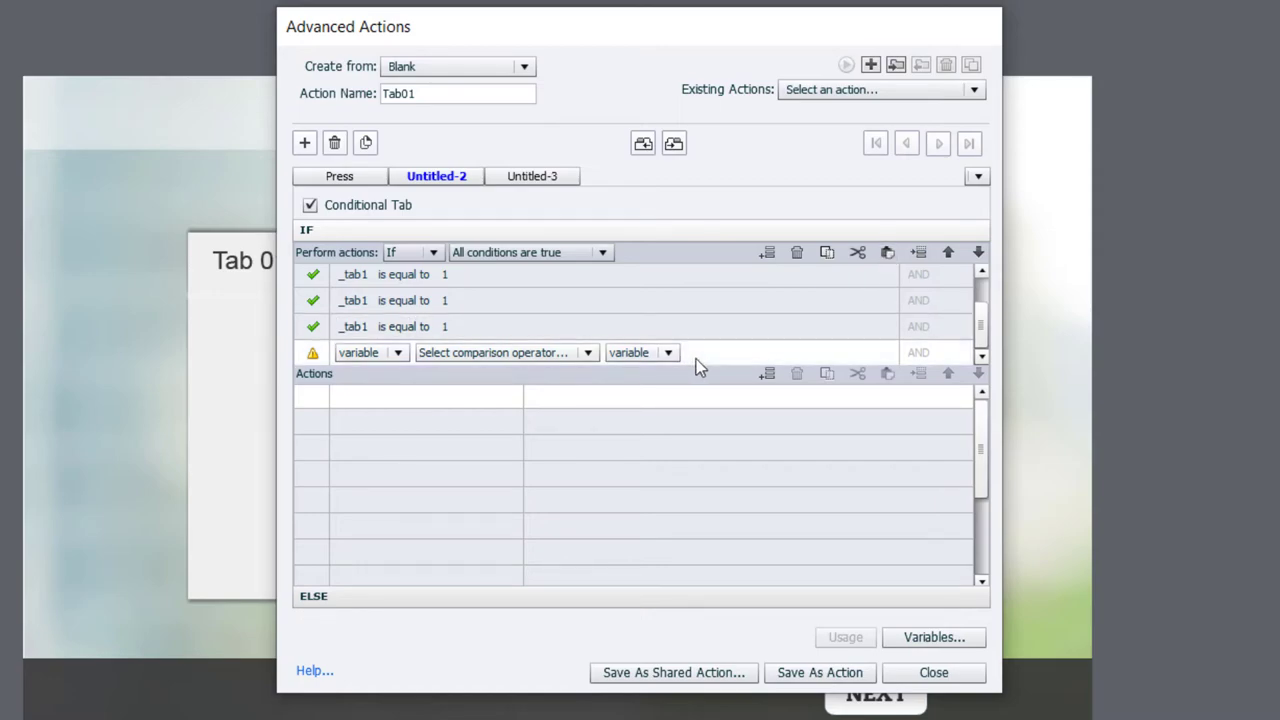
{"action": "left_click", "coordinate": [887, 253]}
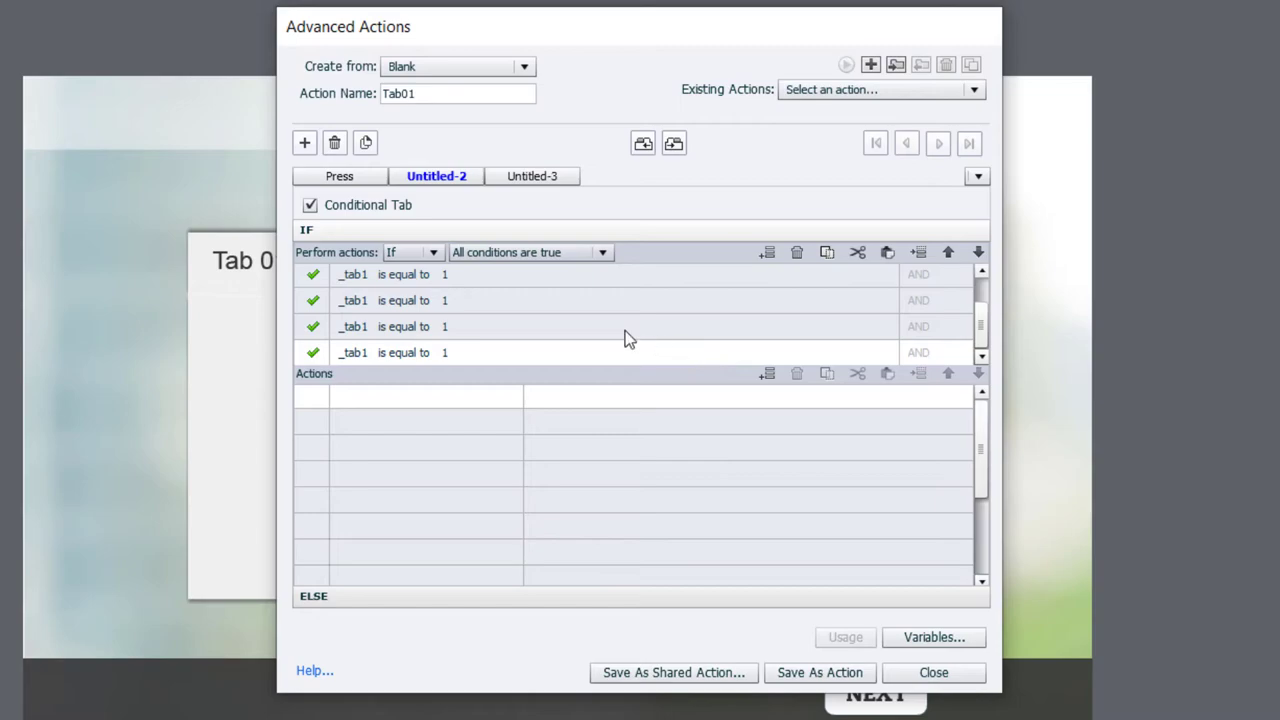
- Make the second and third conditions check variables _tab2 and _tab3
{"action": "left_click", "coordinate": [357, 305]}
{"action": "left_click", "coordinate": [391, 302]}
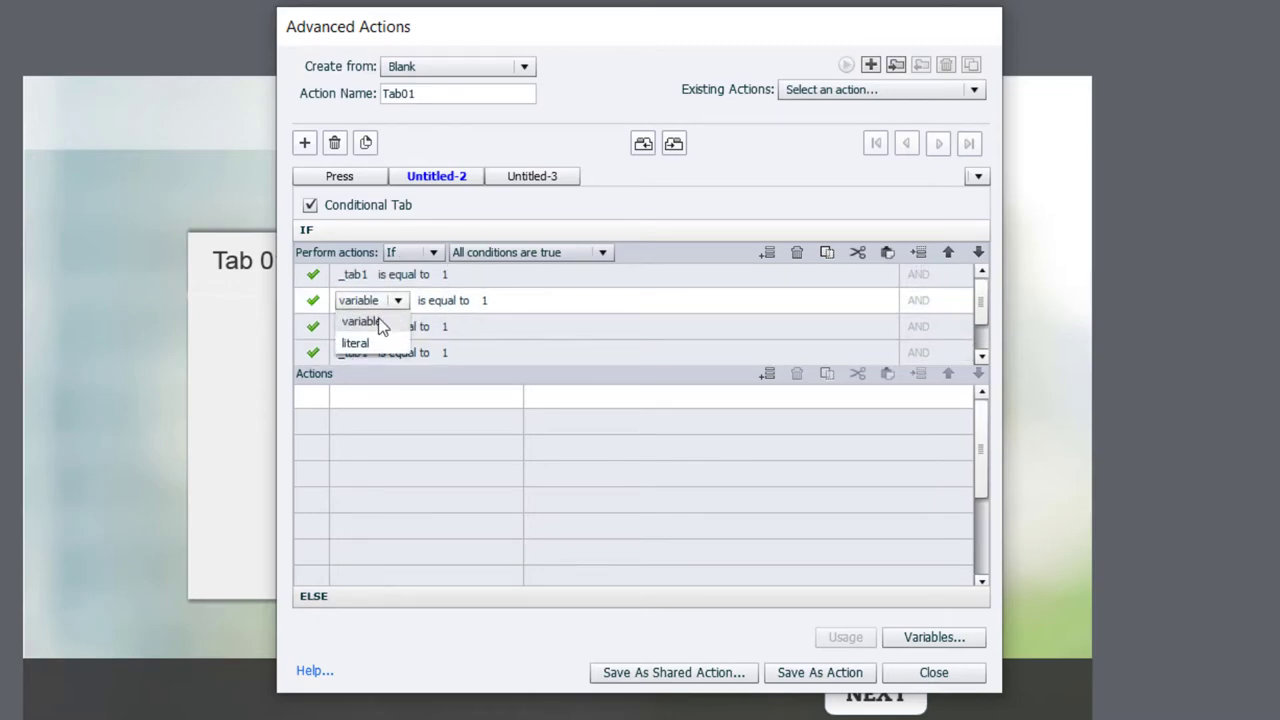
{"action": "left_click", "coordinate": [377, 322]}
{"action": "left_click", "coordinate": [370, 300]}
{"action": "left_click", "coordinate": [374, 371]}
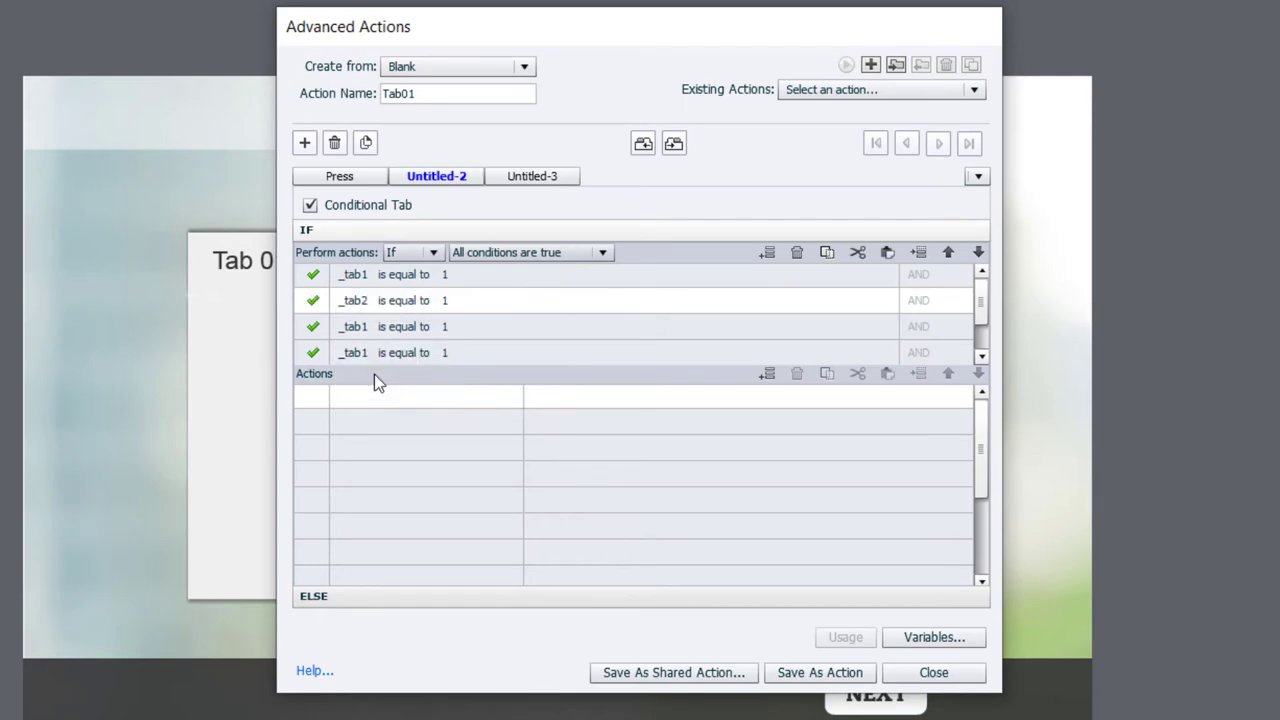
{"action": "left_click", "coordinate": [353, 330]}
{"action": "left_click", "coordinate": [368, 334]}
{"action": "left_click", "coordinate": [368, 353]}
{"action": "left_click", "coordinate": [397, 326]}
{"action": "left_click", "coordinate": [371, 414]}
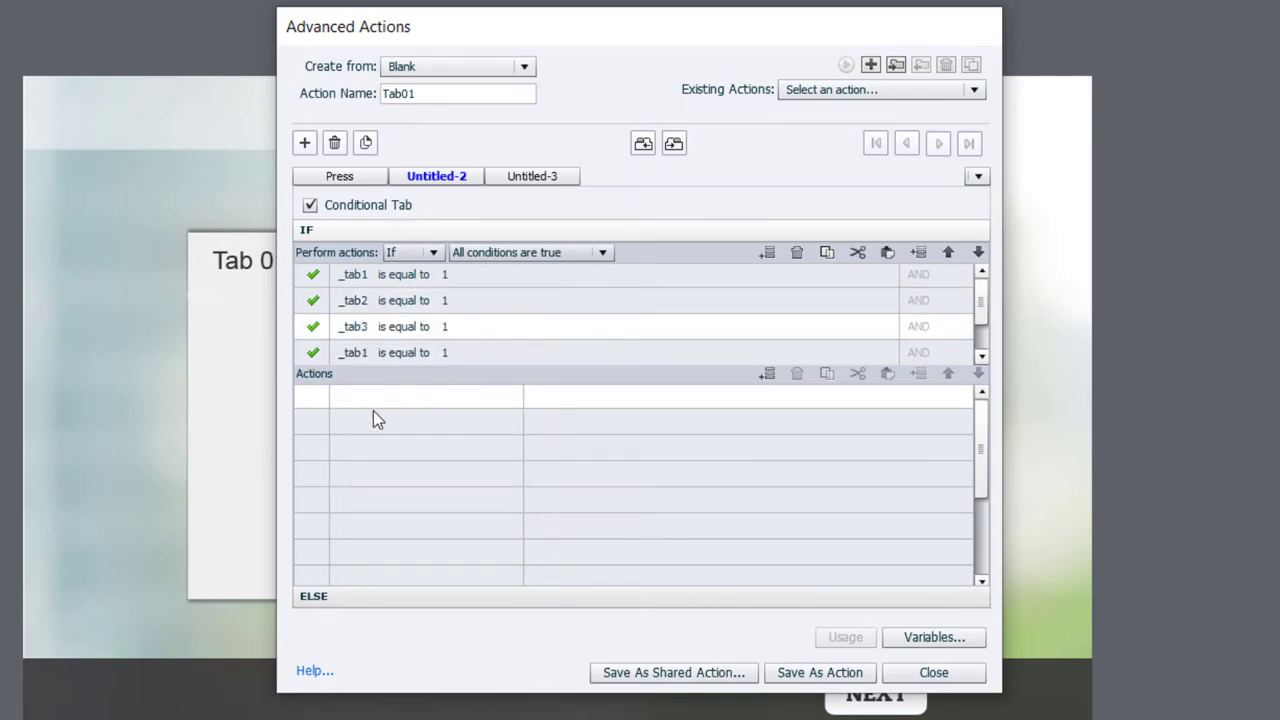
- Make the fourth and fifth conditions check variables _tab4 and _tab5
{"action": "left_click", "coordinate": [357, 353]}
{"action": "left_click", "coordinate": [366, 355]}
{"action": "left_click", "coordinate": [363, 376]}
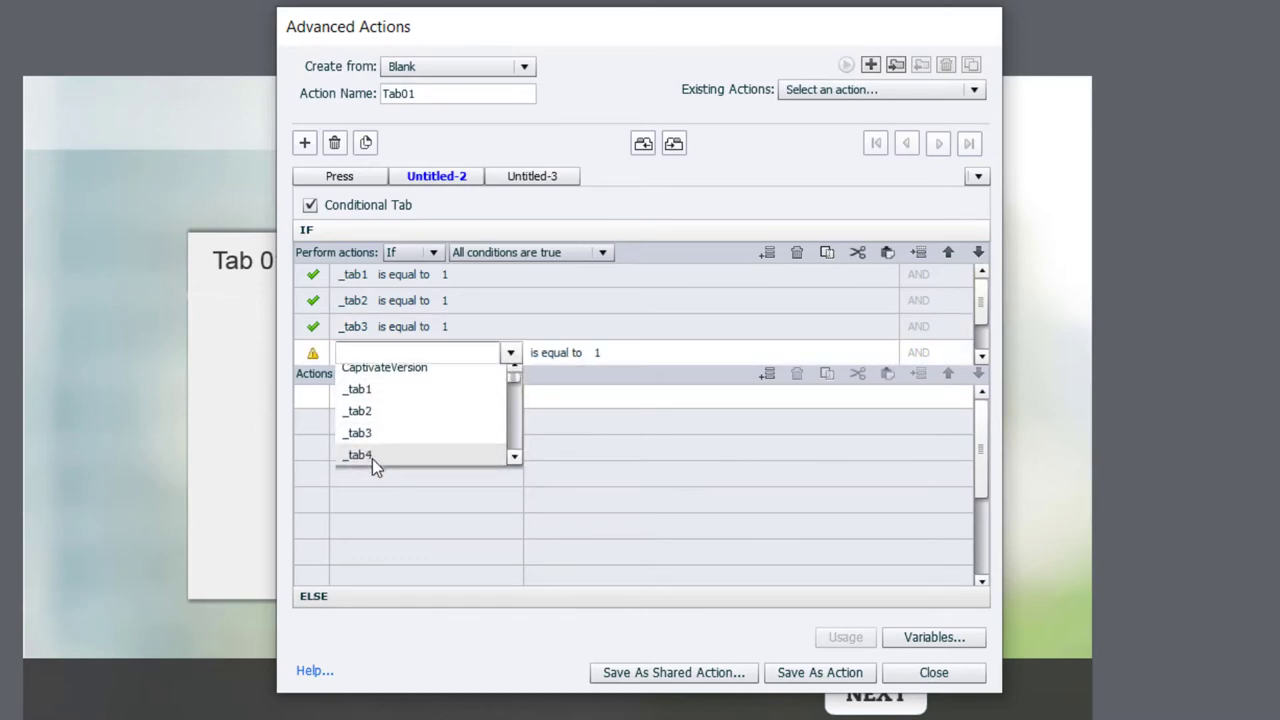
{"action": "left_click", "coordinate": [372, 459]}
{"action": "scroll", "coordinate": [389, 326], "scroll_direction": "down", "scroll_amount": 1}
{"action": "left_click", "coordinate": [372, 326]}
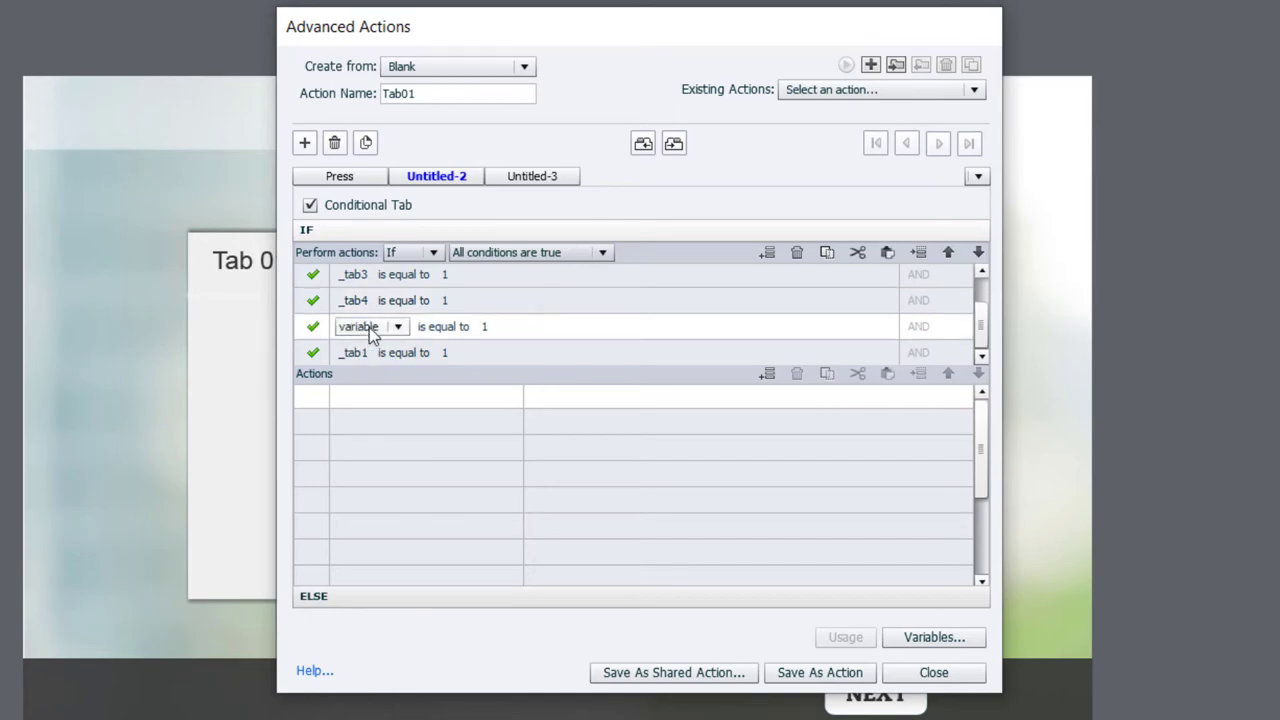
{"action": "left_click", "coordinate": [380, 329]}
{"action": "left_click", "coordinate": [373, 349]}
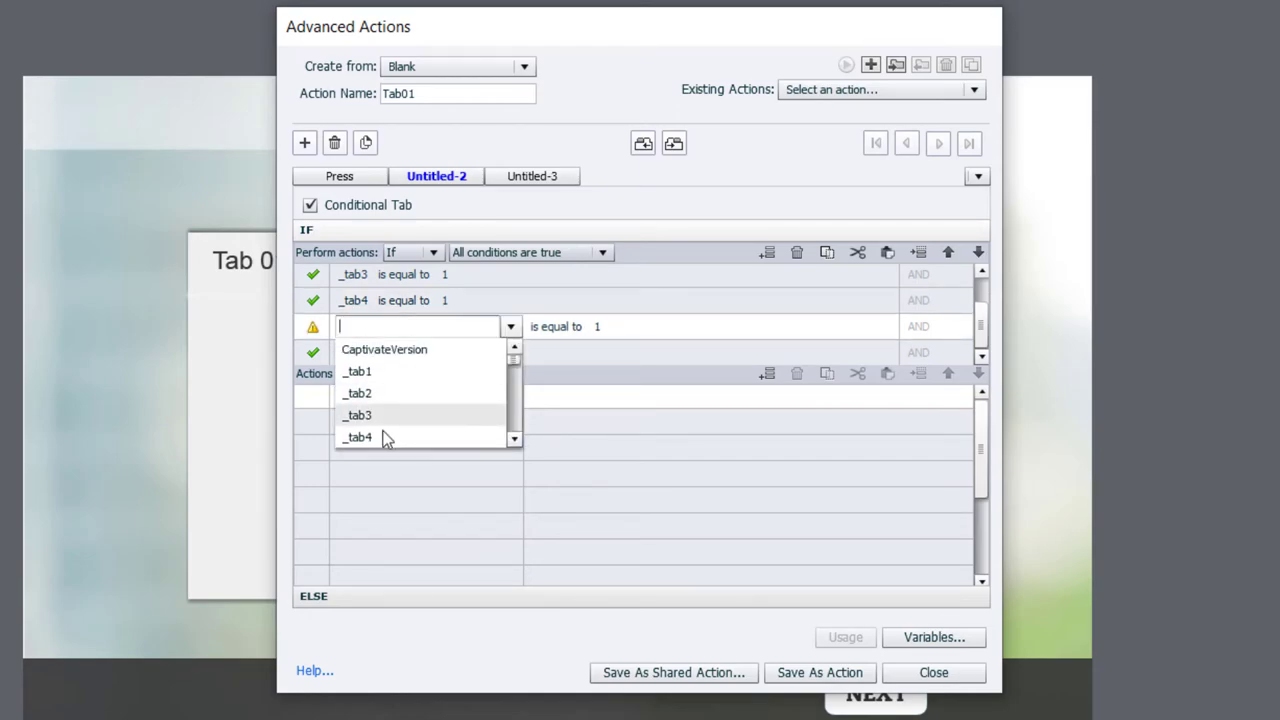
{"action": "scroll", "coordinate": [384, 437], "scroll_direction": "up", "scroll_amount": 3}
{"action": "scroll", "coordinate": [376, 405], "scroll_direction": "up", "scroll_amount": 3}
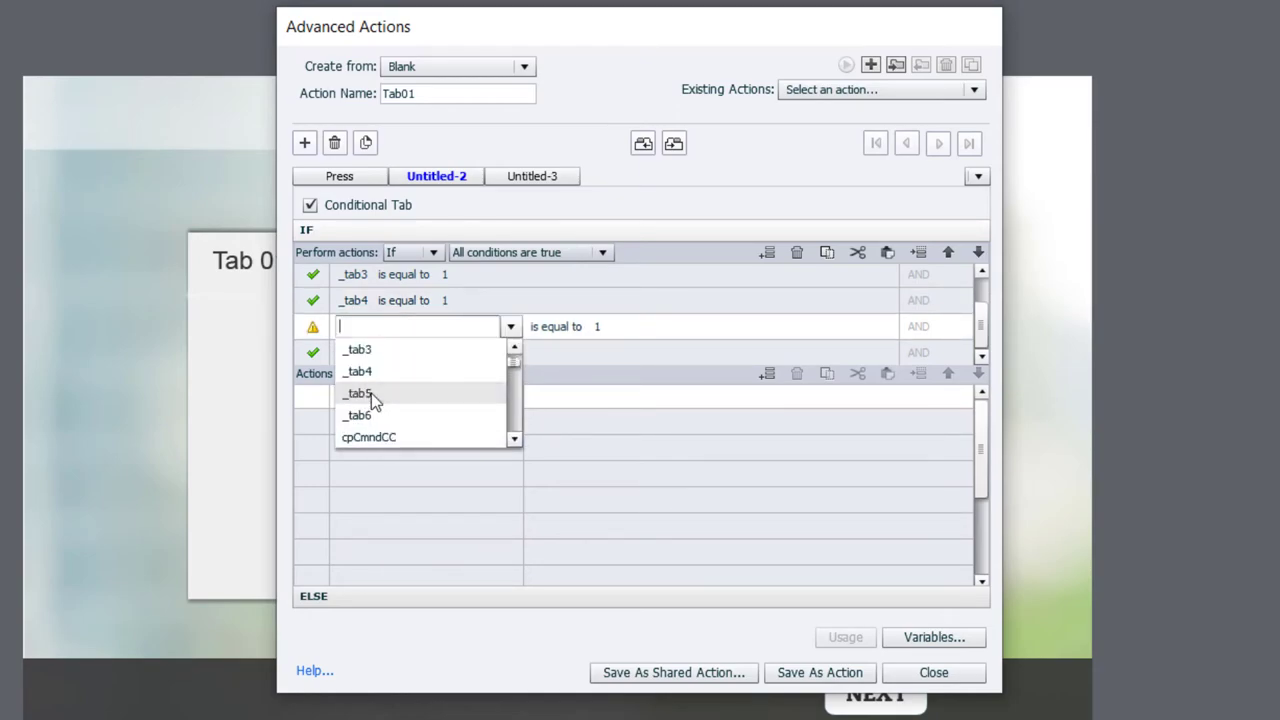
{"action": "left_click", "coordinate": [375, 400]}
- Make the last condition check _tab6, so all six require a value of 1
{"action": "left_click", "coordinate": [357, 358]}
{"action": "left_click", "coordinate": [362, 354]}
{"action": "left_click", "coordinate": [370, 368]}
{"action": "scroll", "coordinate": [369, 439], "scroll_direction": "down", "scroll_amount": 1}
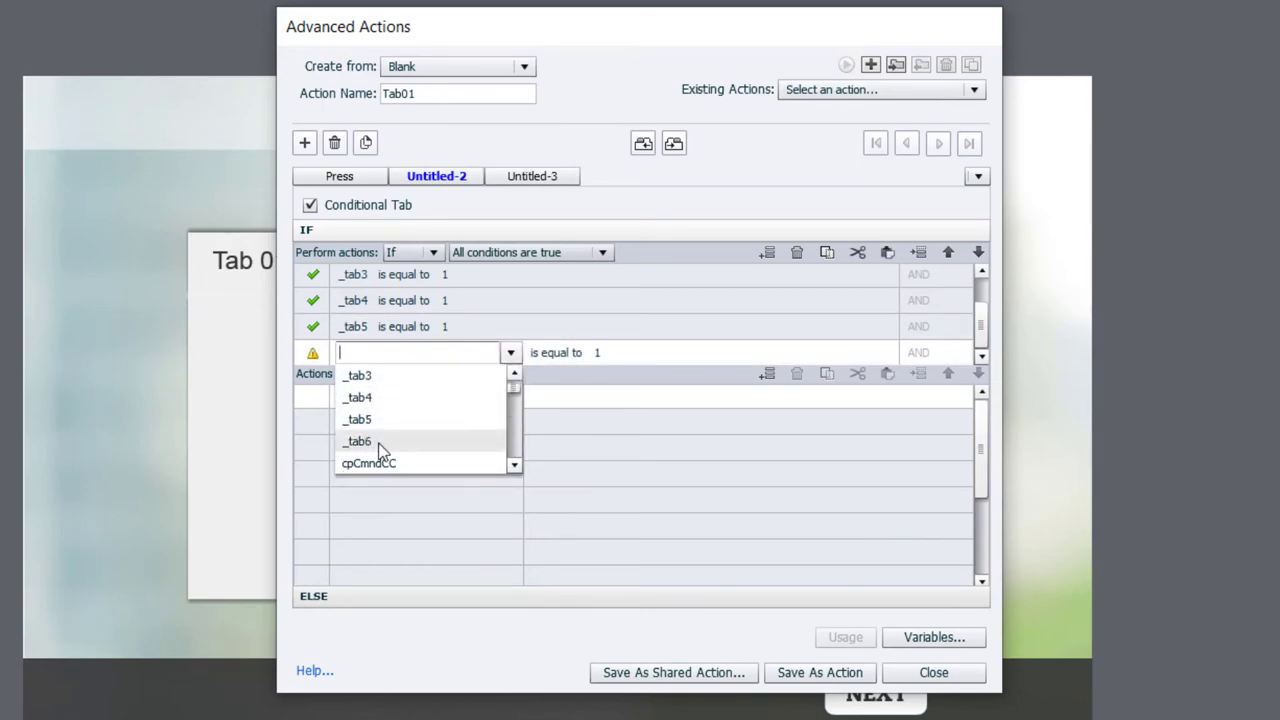
{"action": "left_click", "coordinate": [380, 444]}
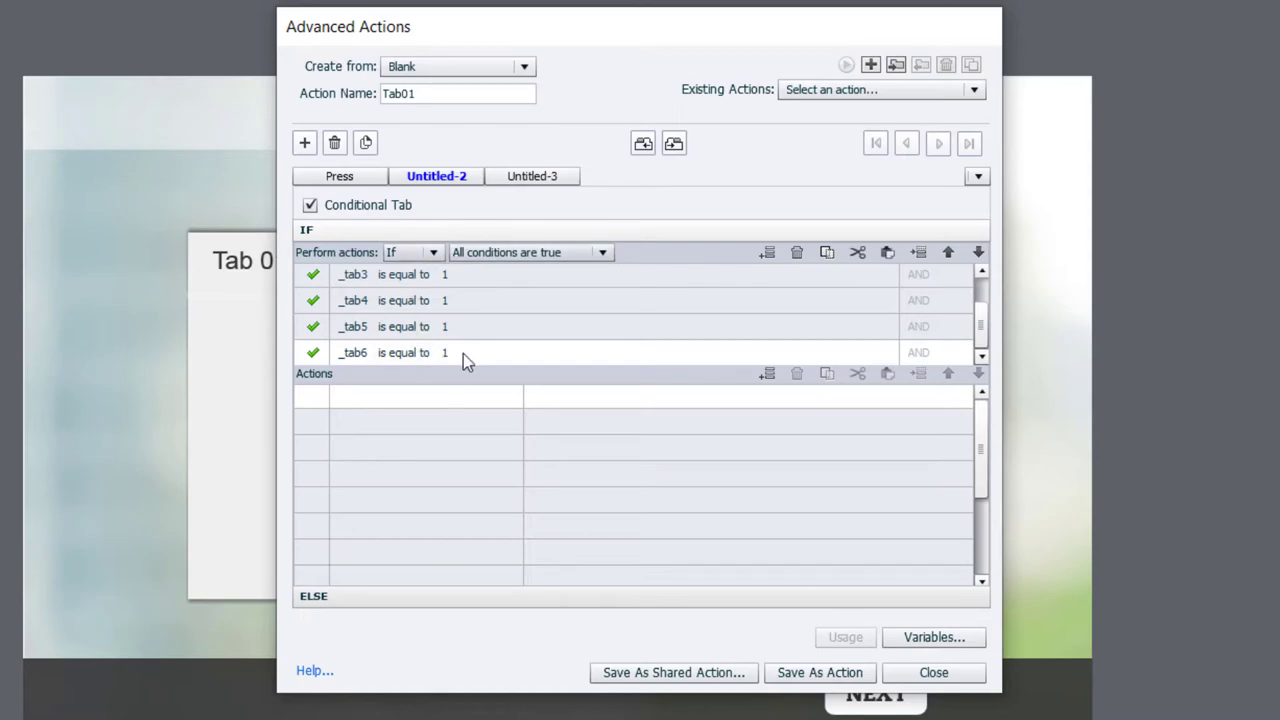
- Add a Show Next_Button action for when the conditions are met
{"action": "left_click", "coordinate": [370, 399]}
{"action": "scroll", "coordinate": [374, 420], "scroll_direction": "down", "scroll_amount": 5}
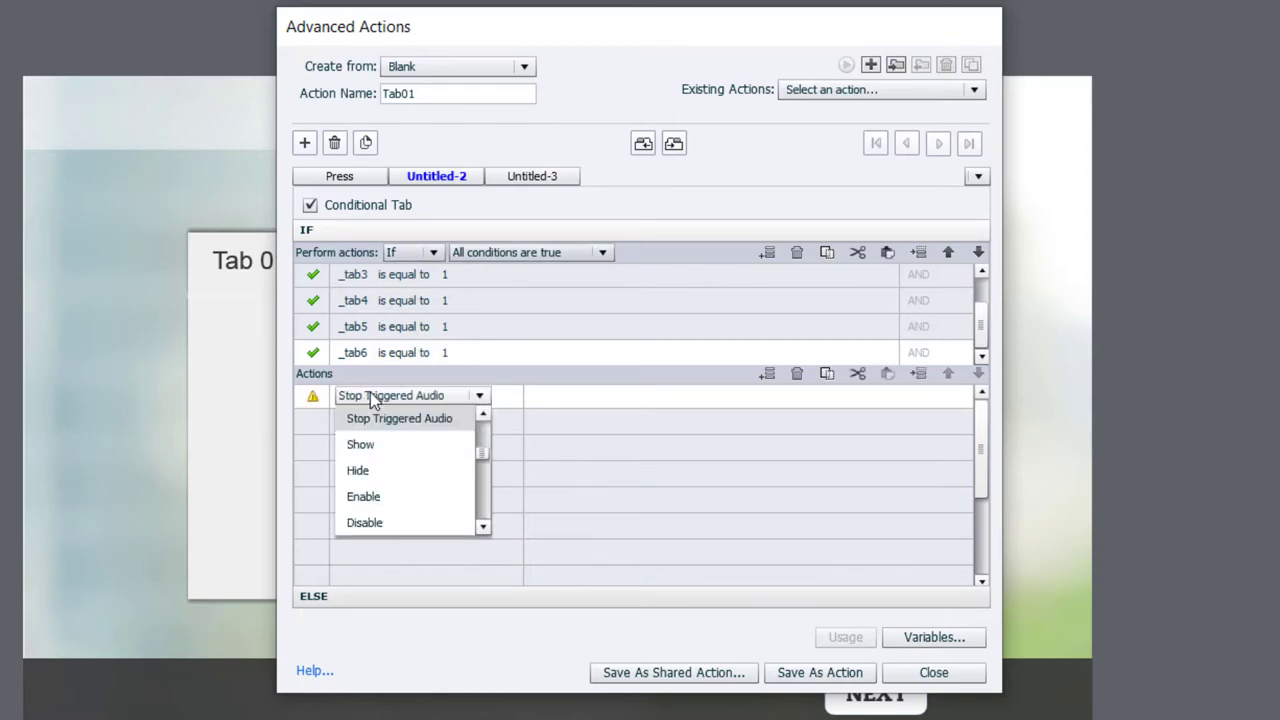
{"action": "left_click", "coordinate": [363, 443]}
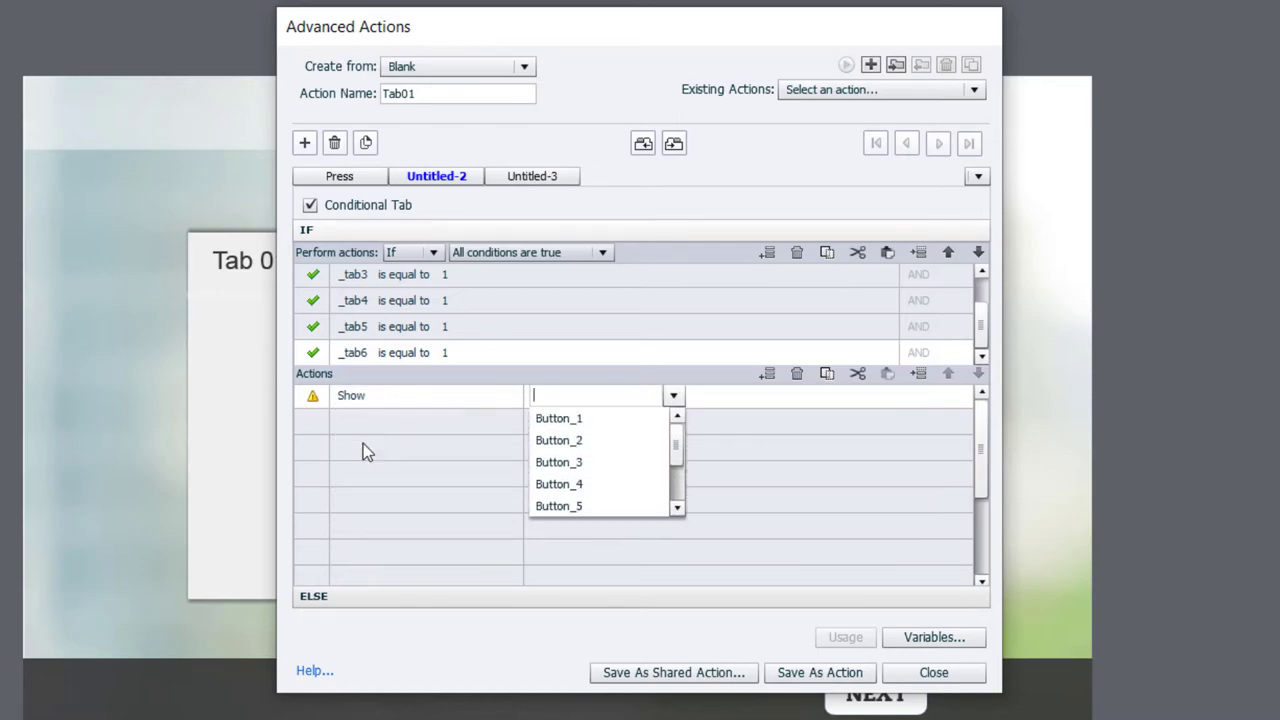
{"action": "scroll", "coordinate": [620, 466], "scroll_direction": "down", "scroll_amount": 1}
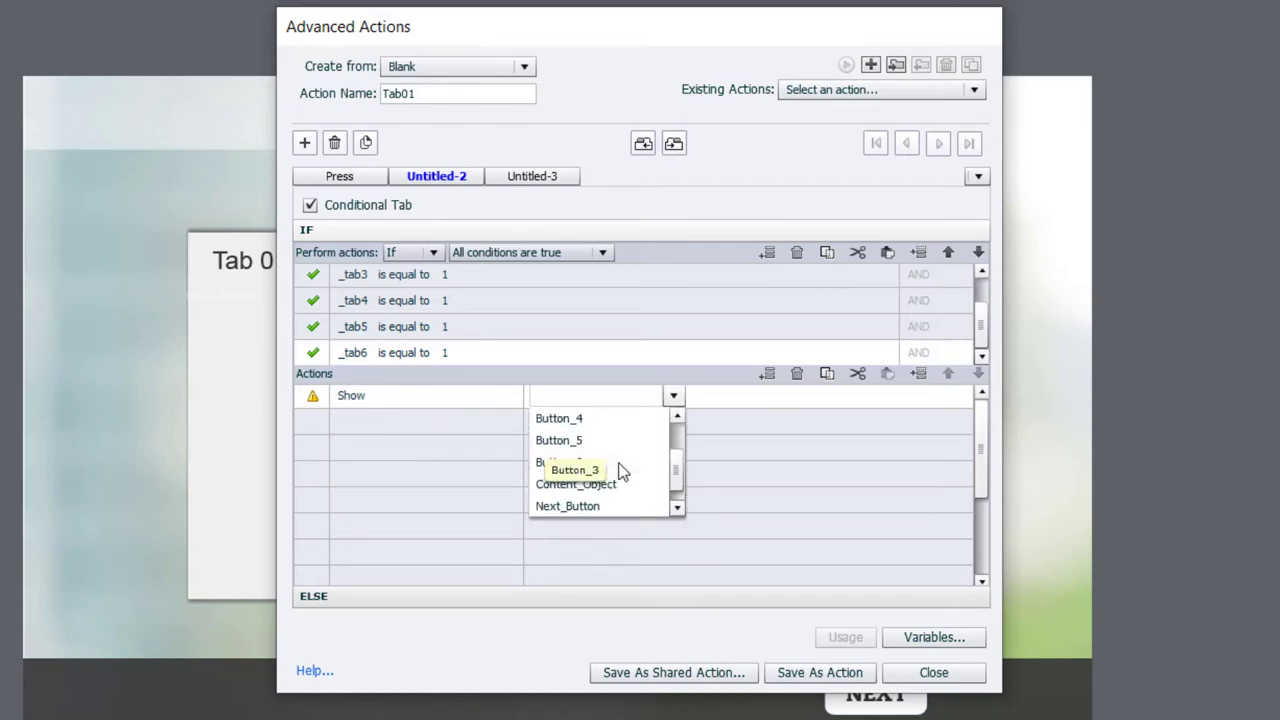
{"action": "left_click", "coordinate": [566, 507]}
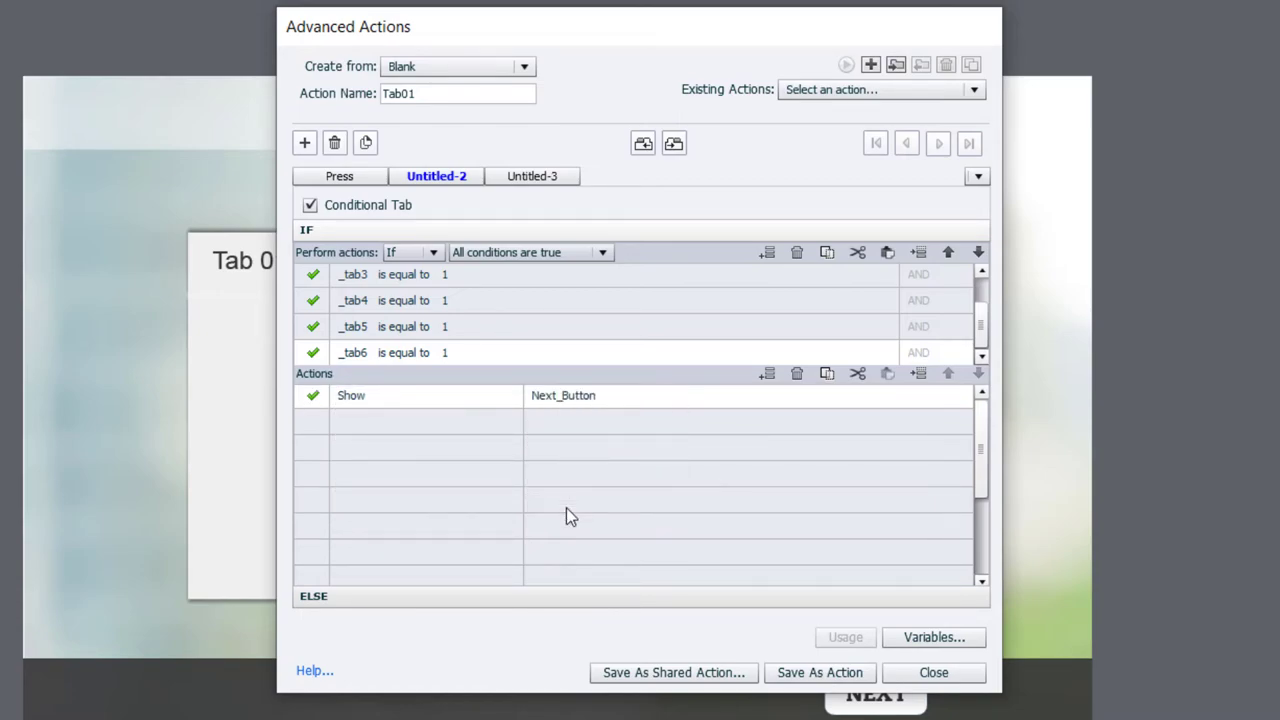
- Rename the Untitled-2 decision to 'Completion Check'
{"action": "double_click", "coordinate": [425, 176]}
{"action": "left_click_drag", "start_coordinate": [459, 177], "coordinate": [363, 163]}
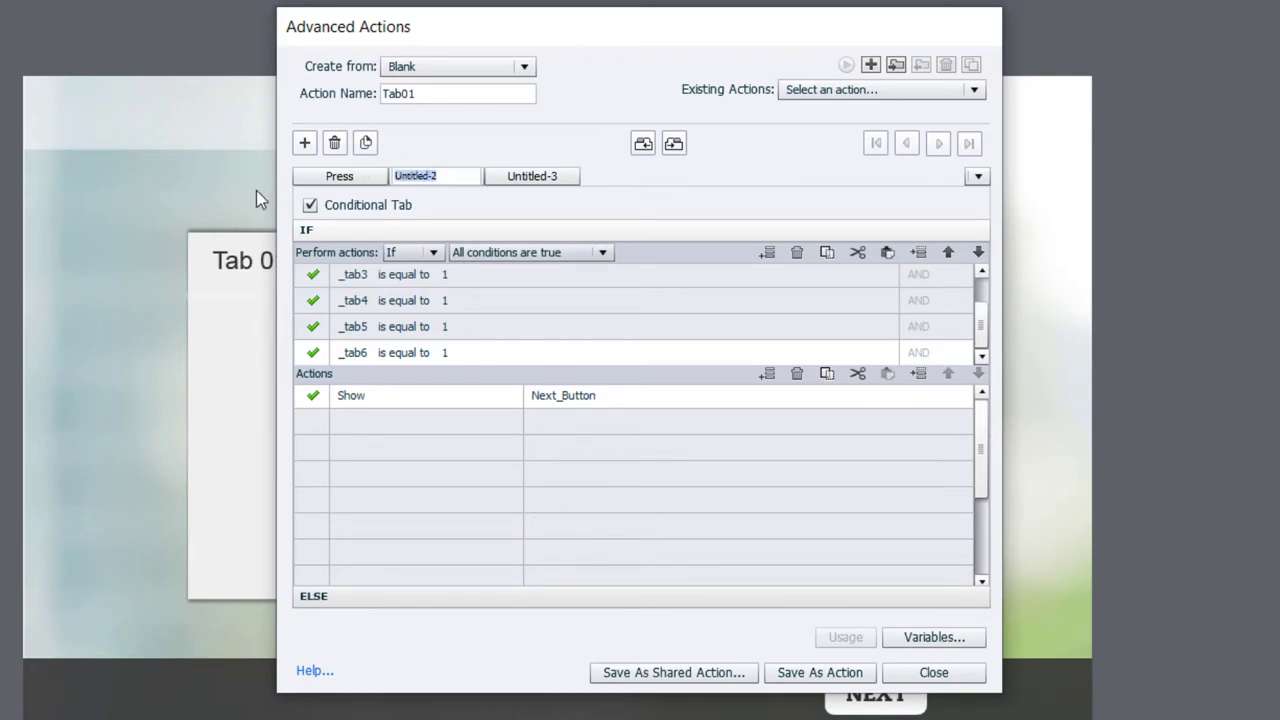
{"action": "type", "text": "Completion Check"}
{"action": "key", "text": "Return"}
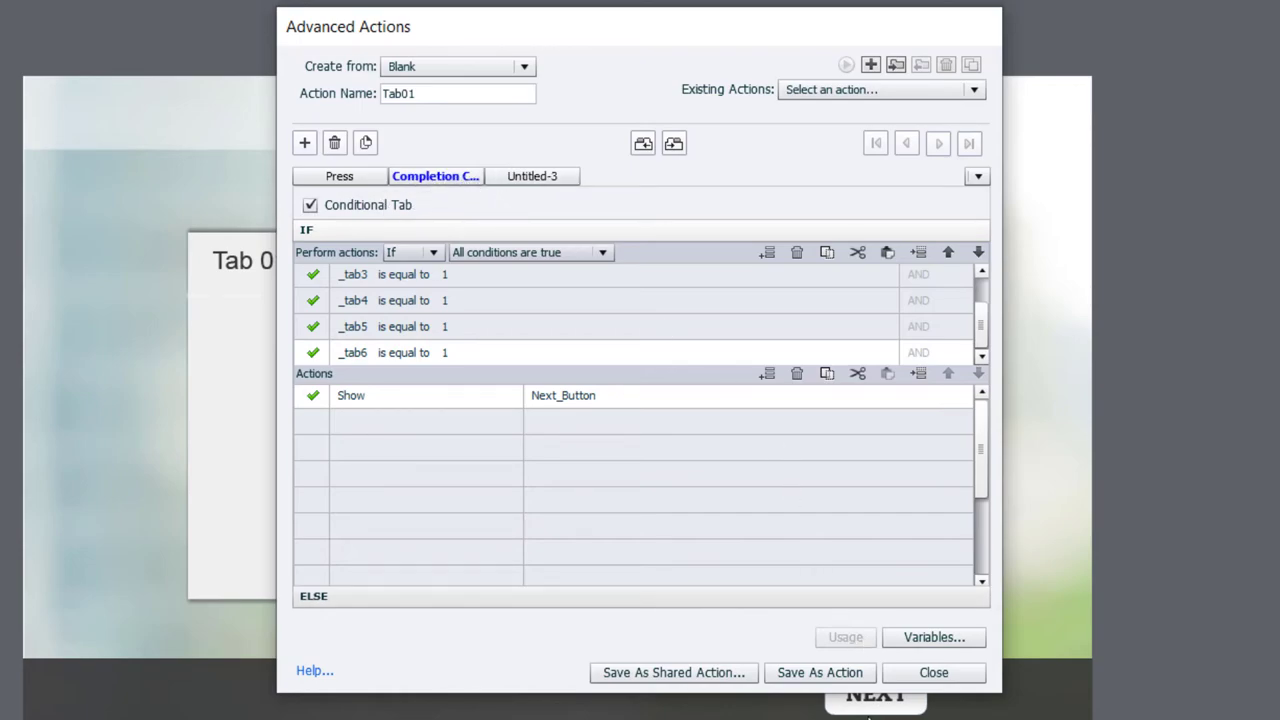
- Save the script as the Tab01 advanced action and return to the Press decision
{"action": "left_click", "coordinate": [822, 674]}
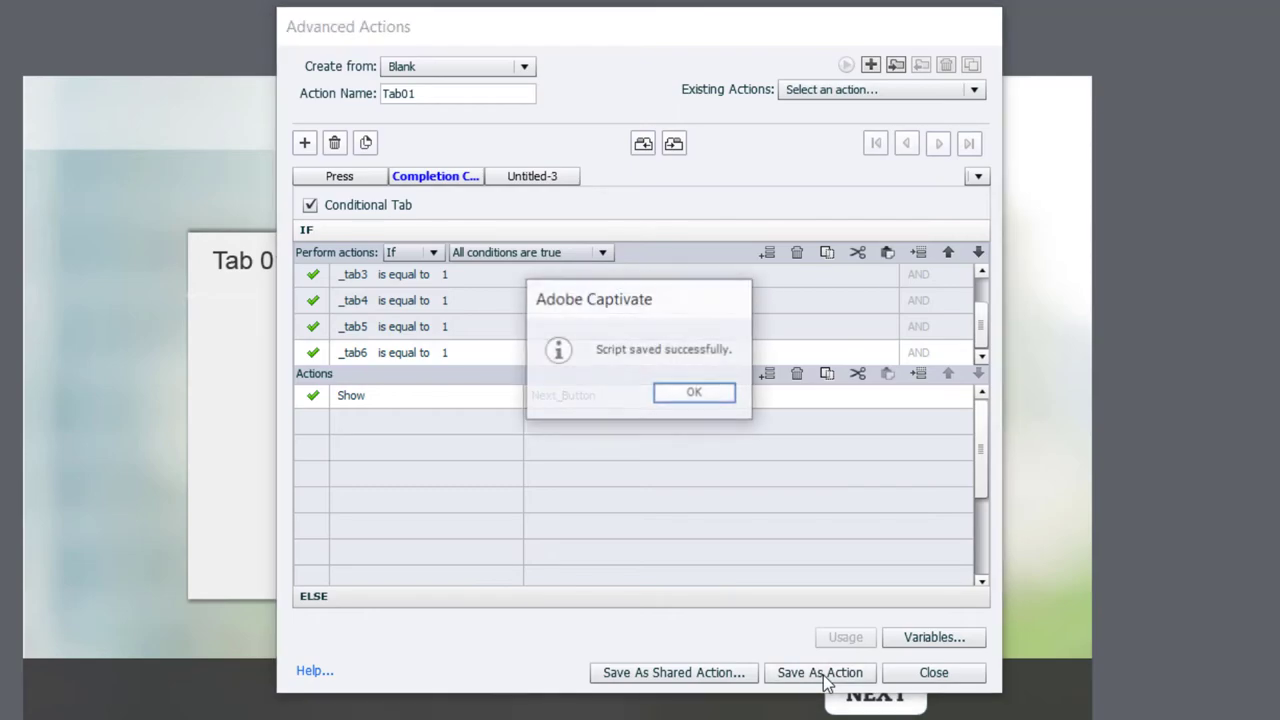
{"action": "left_click", "coordinate": [704, 398]}
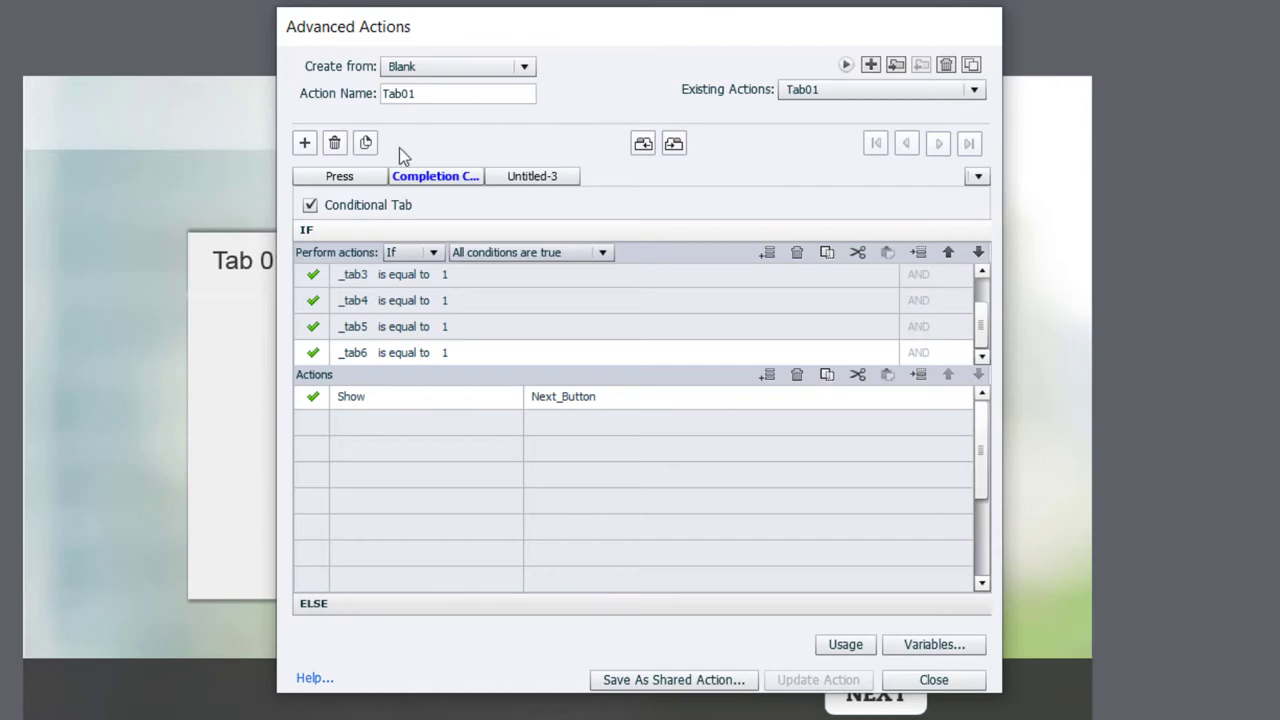
{"action": "left_click", "coordinate": [341, 177]}
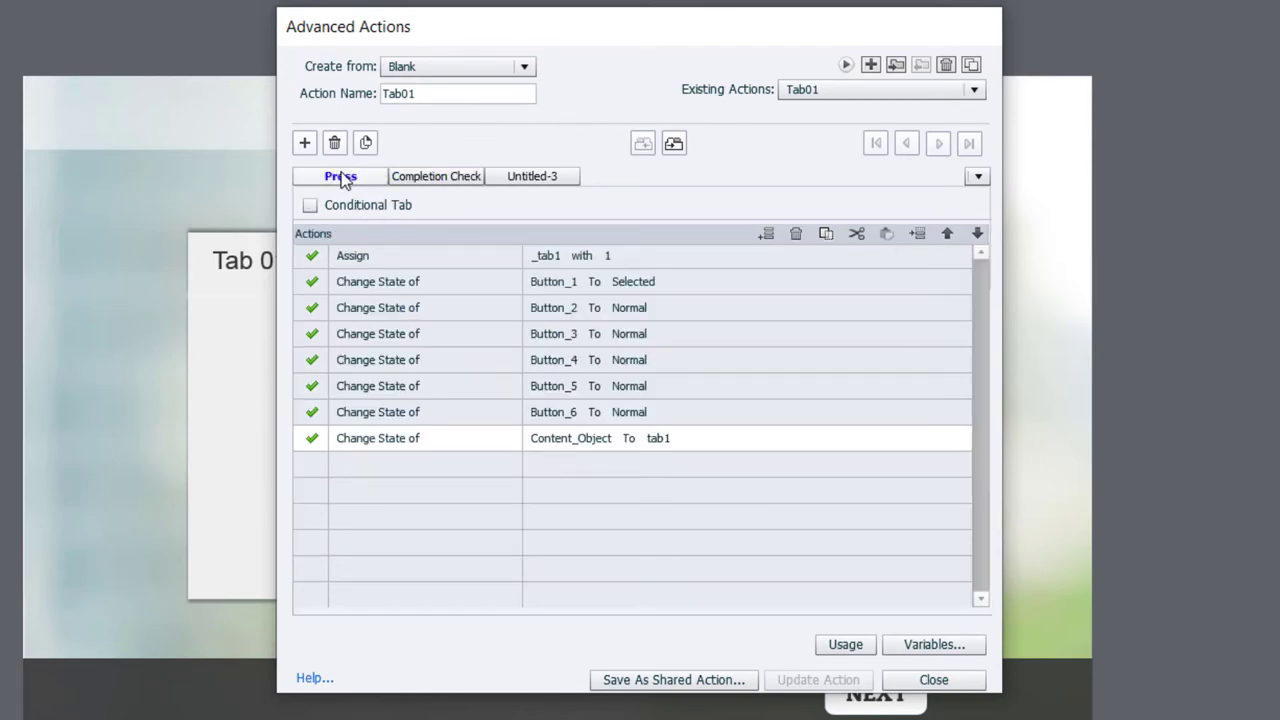
- Duplicate Tab01 as 'Tab02' and make it assign _tab2
{"action": "left_click", "coordinate": [971, 65]}
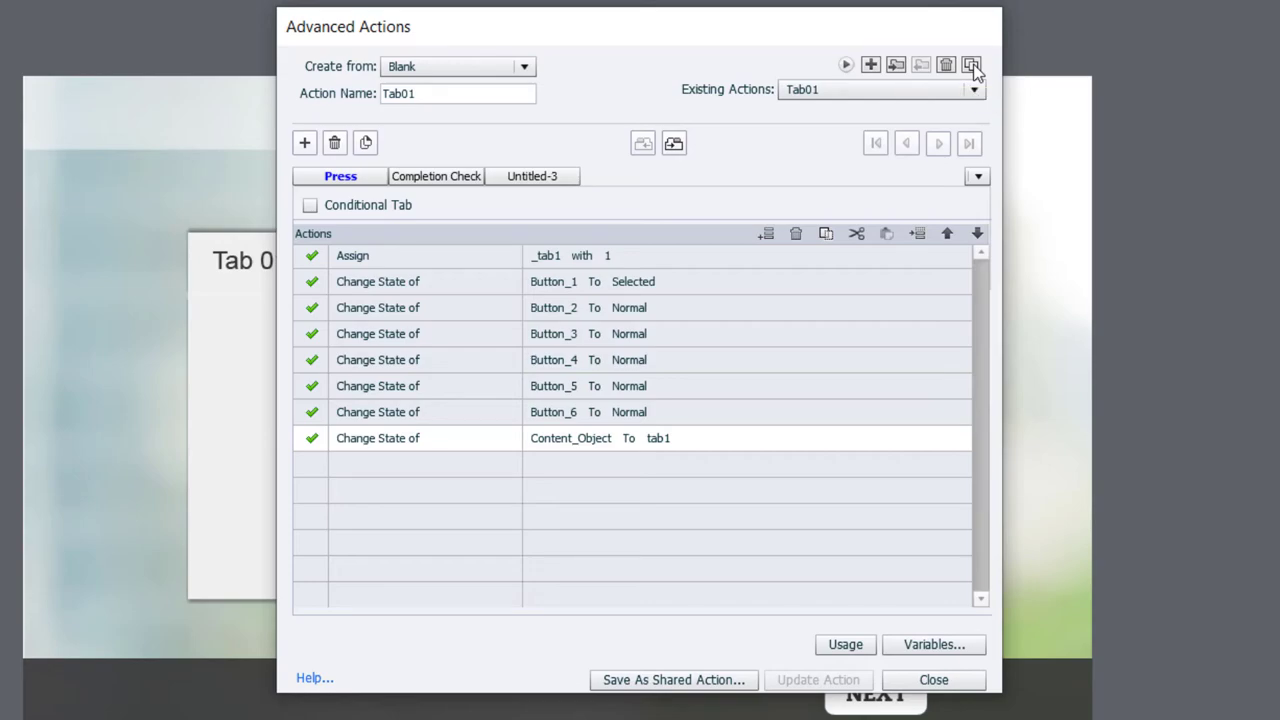
{"action": "left_click", "coordinate": [455, 93]}
{"action": "key", "text": "BackSpace"}
{"action": "key", "text": "BackSpace"}
{"action": "key", "text": "BackSpace"}
{"action": "key", "text": "BackSpace"}
{"action": "key", "text": "BackSpace"}
{"action": "key", "text": "BackSpace"}
{"action": "key", "text": "BackSpace"}
{"action": "key", "text": "BackSpace"}
{"action": "key", "text": "BackSpace"}
{"action": "key", "text": "BackSpace"}
{"action": "key", "text": "BackSpace"}
{"action": "key", "text": "BackSpace"}
{"action": "key", "text": "BackSpace"}
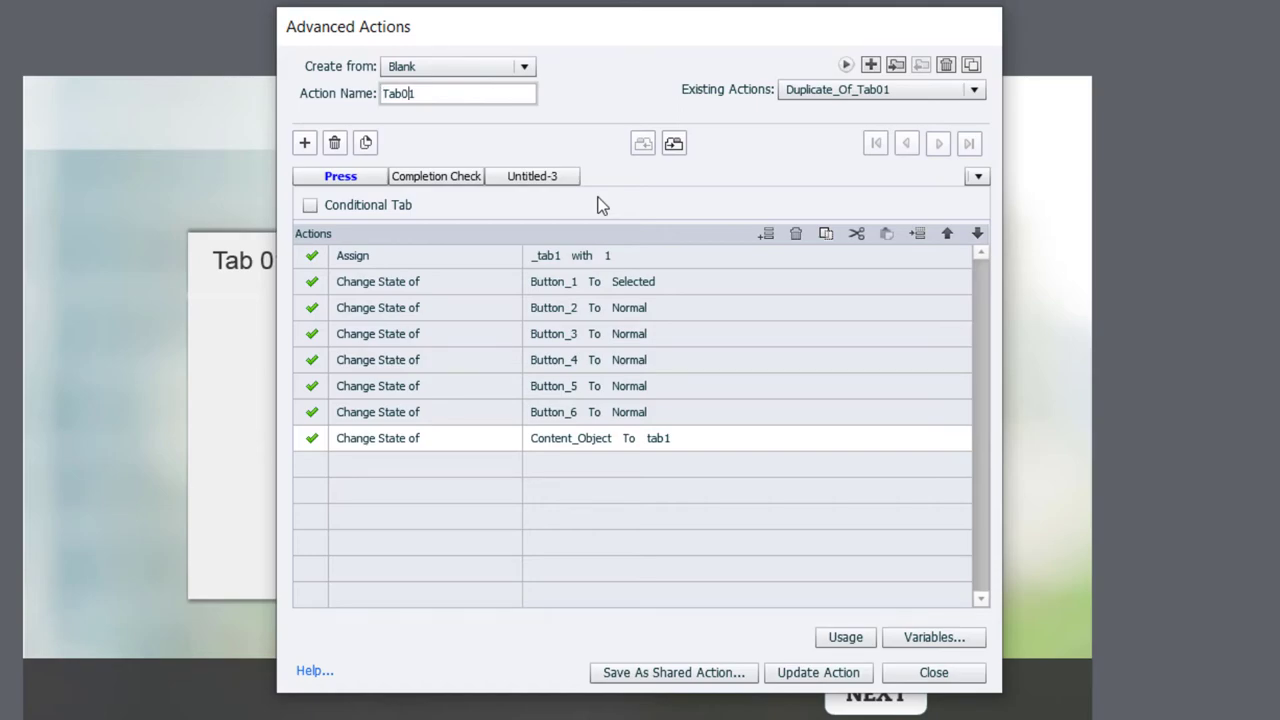
{"action": "type", "text": "2"}
{"action": "key", "text": "Delete"}
{"action": "left_click", "coordinate": [552, 257]}
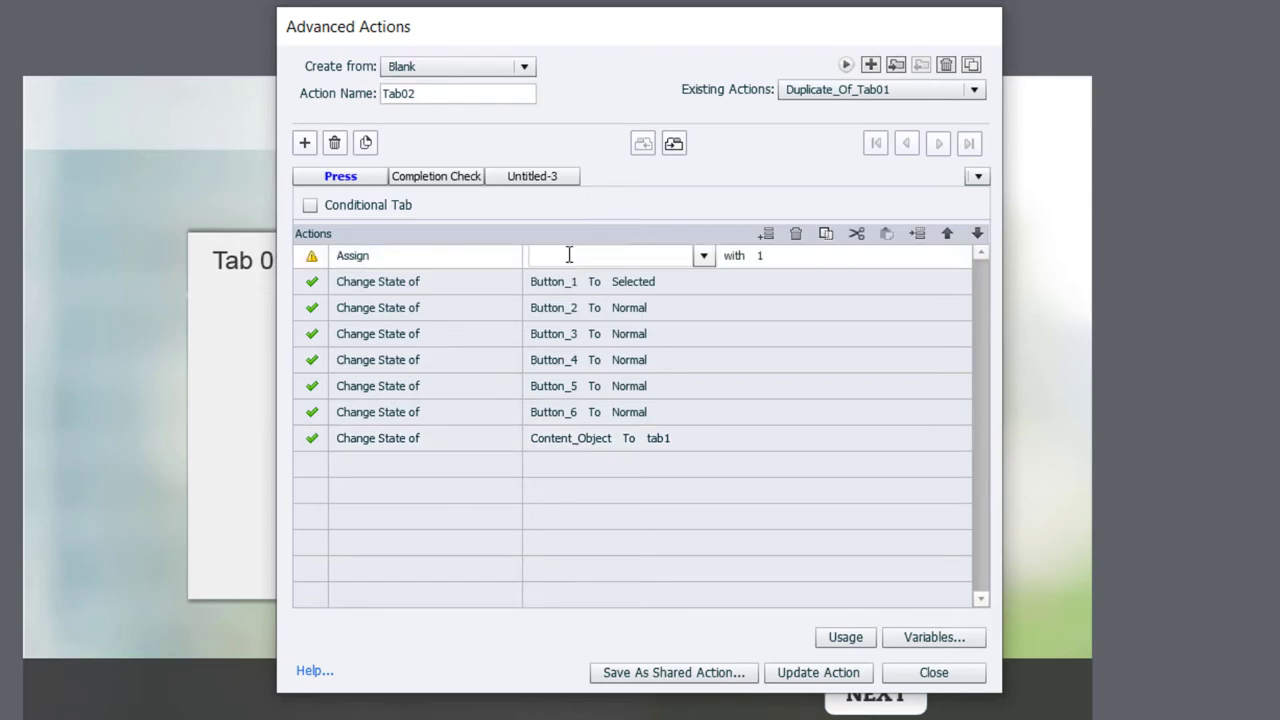
{"action": "type", "text": "2"}
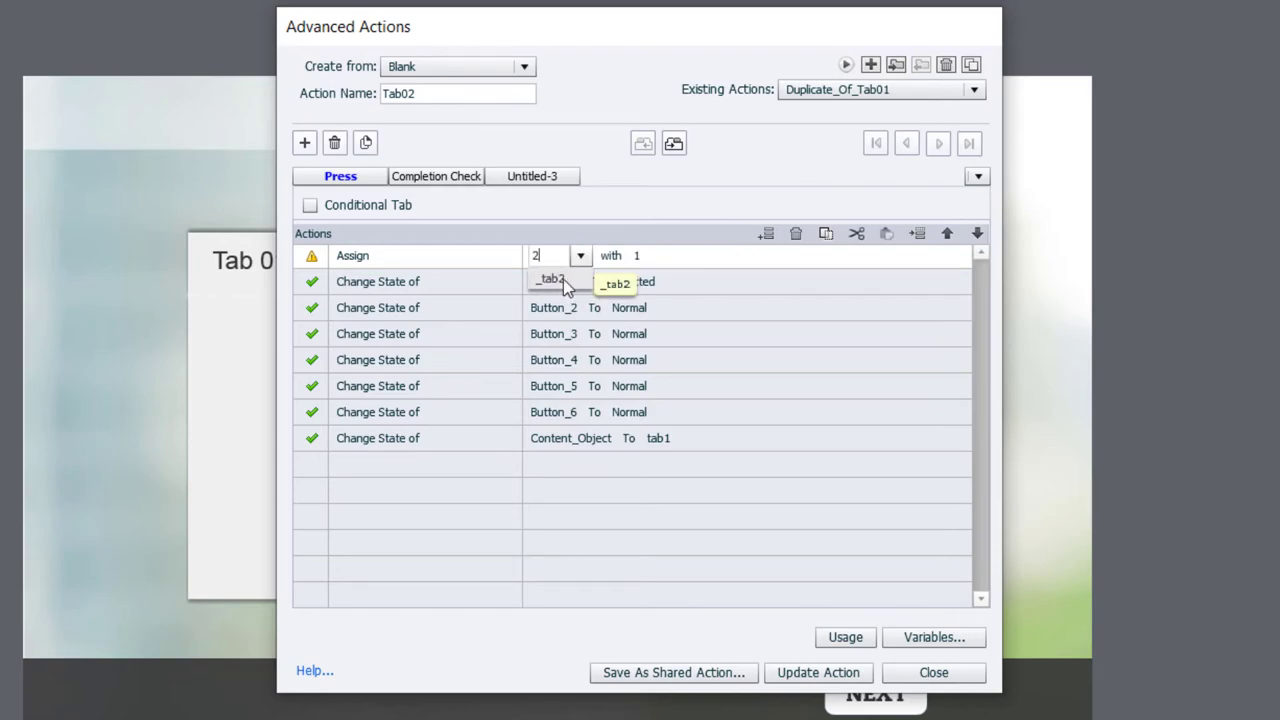
{"action": "left_click", "coordinate": [563, 279]}
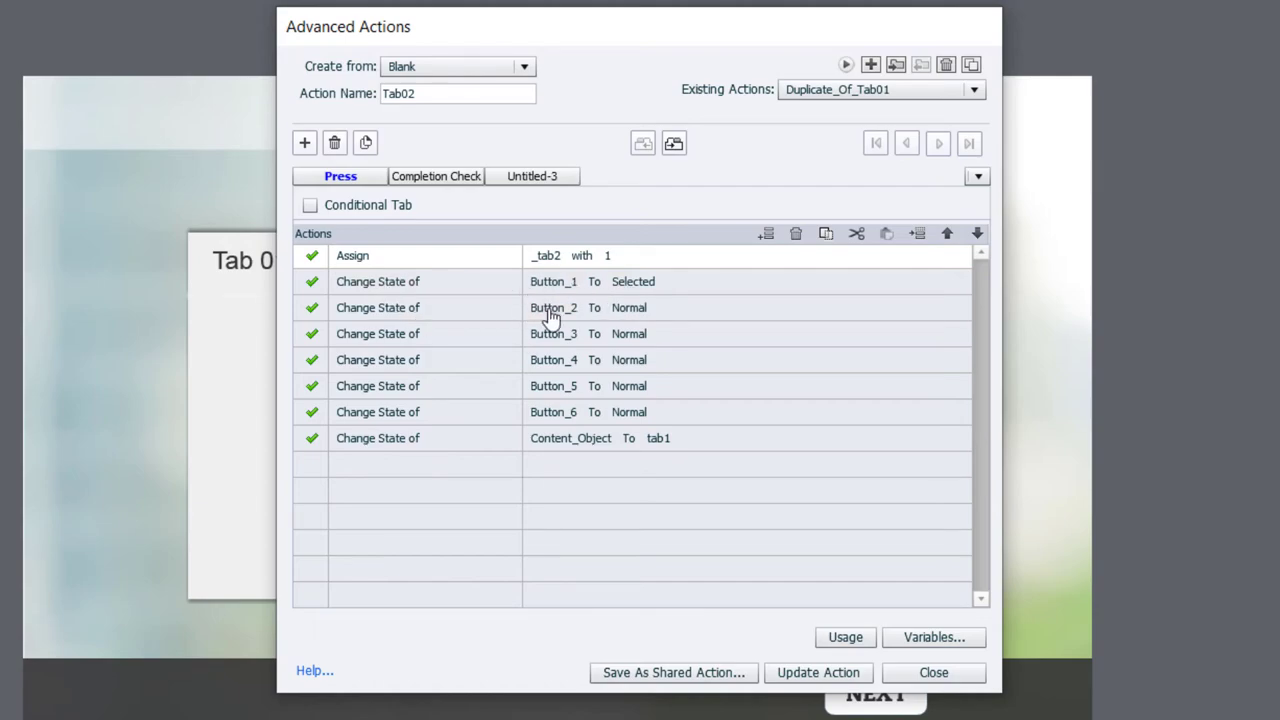
- Set Button_1 to Normal, Button_2 to Selected, Content_Object to tab2, and update Tab02
{"action": "left_click", "coordinate": [636, 282]}
{"action": "left_click", "coordinate": [661, 304]}
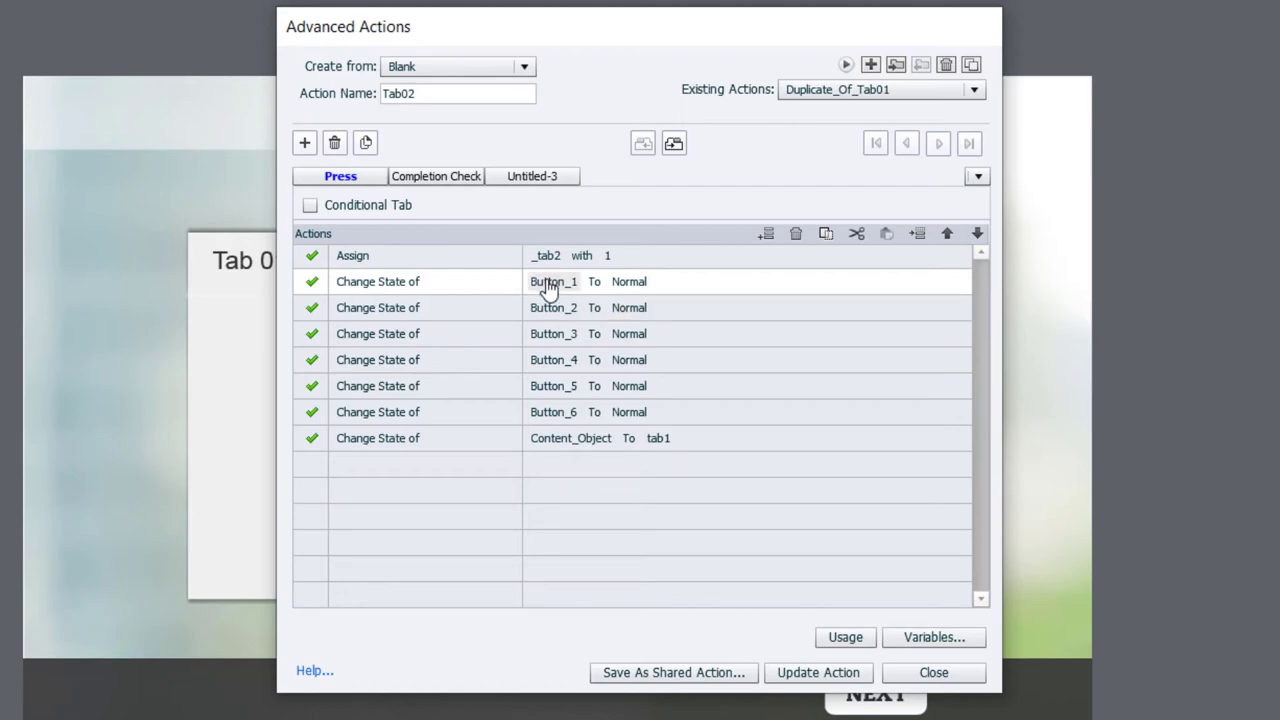
{"action": "left_click", "coordinate": [638, 309]}
{"action": "left_click", "coordinate": [672, 351]}
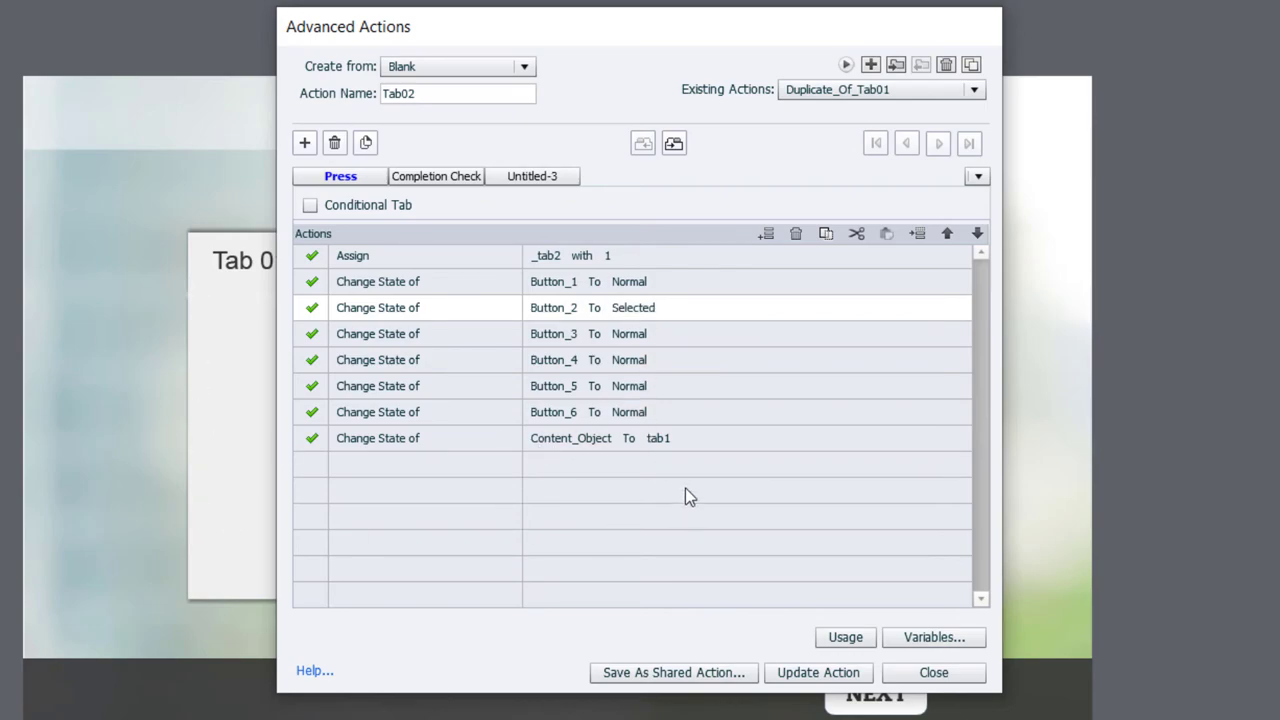
{"action": "left_click", "coordinate": [662, 440]}
{"action": "left_click", "coordinate": [697, 507]}
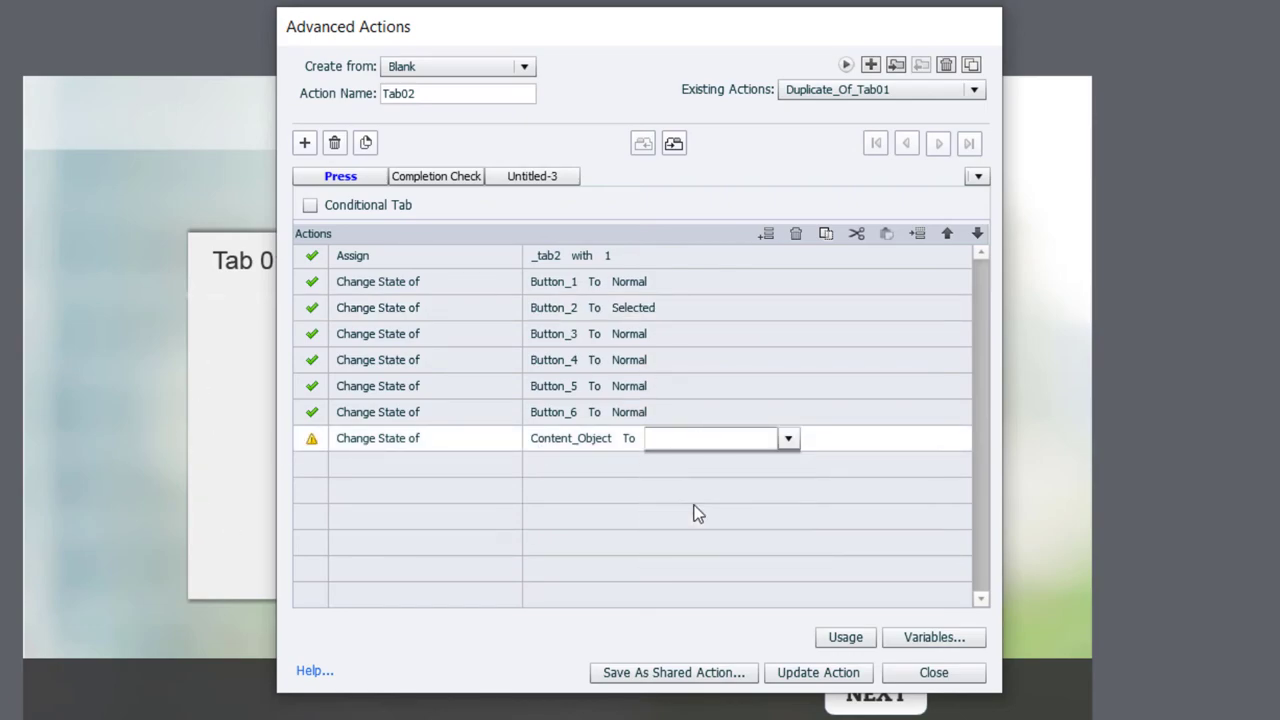
{"action": "left_click", "coordinate": [797, 675]}
{"action": "left_click", "coordinate": [664, 392]}
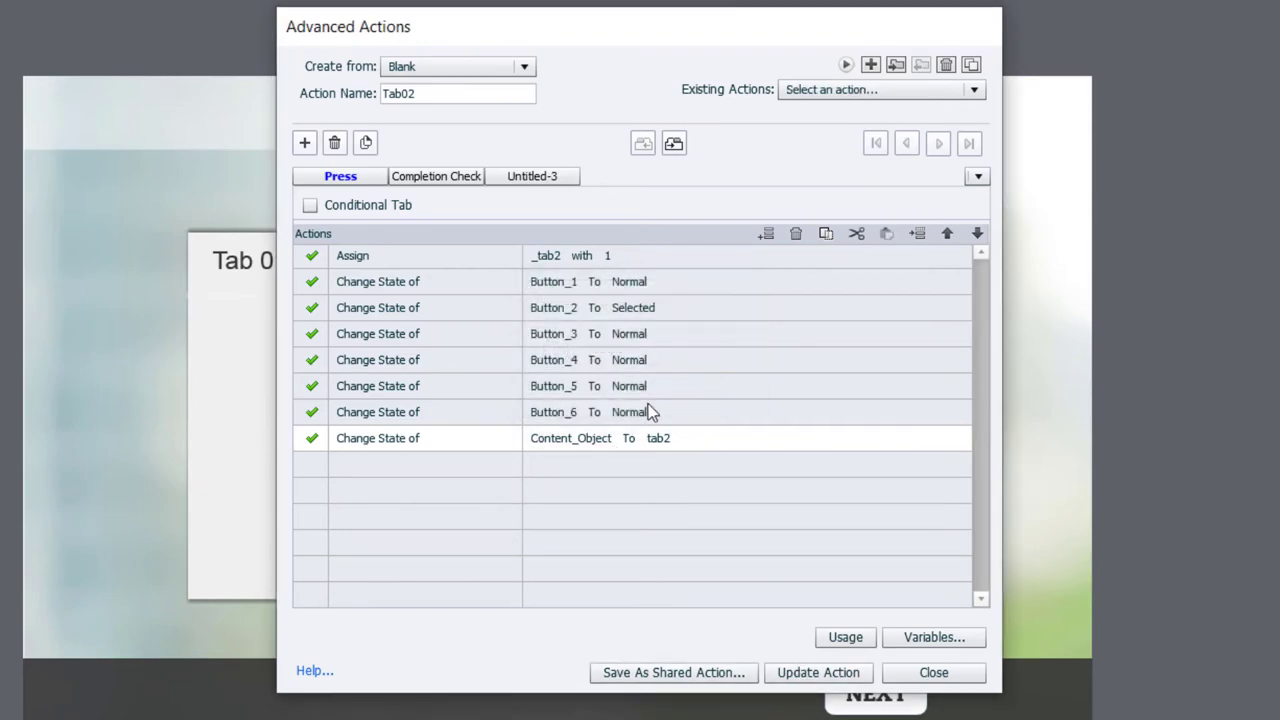
- Duplicate the Tab02 action and rename the copy 'Tab03'
{"action": "left_click", "coordinate": [436, 177]}
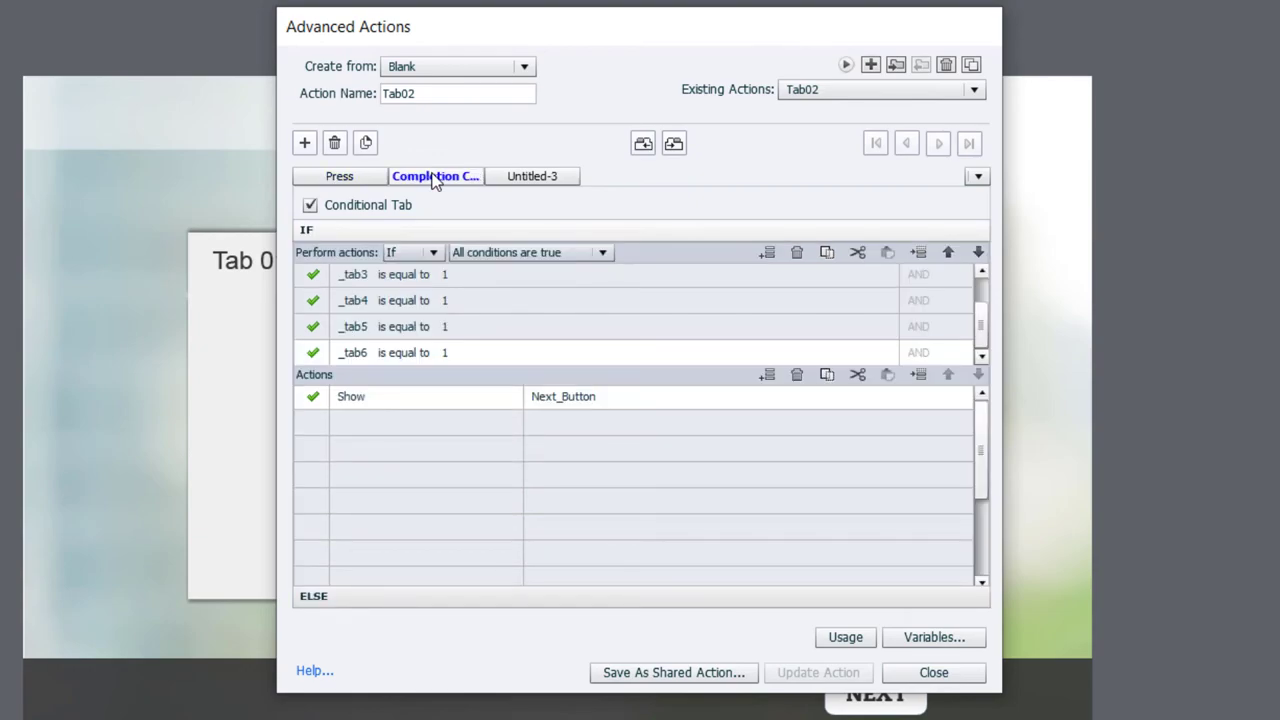
{"action": "left_click", "coordinate": [347, 175]}
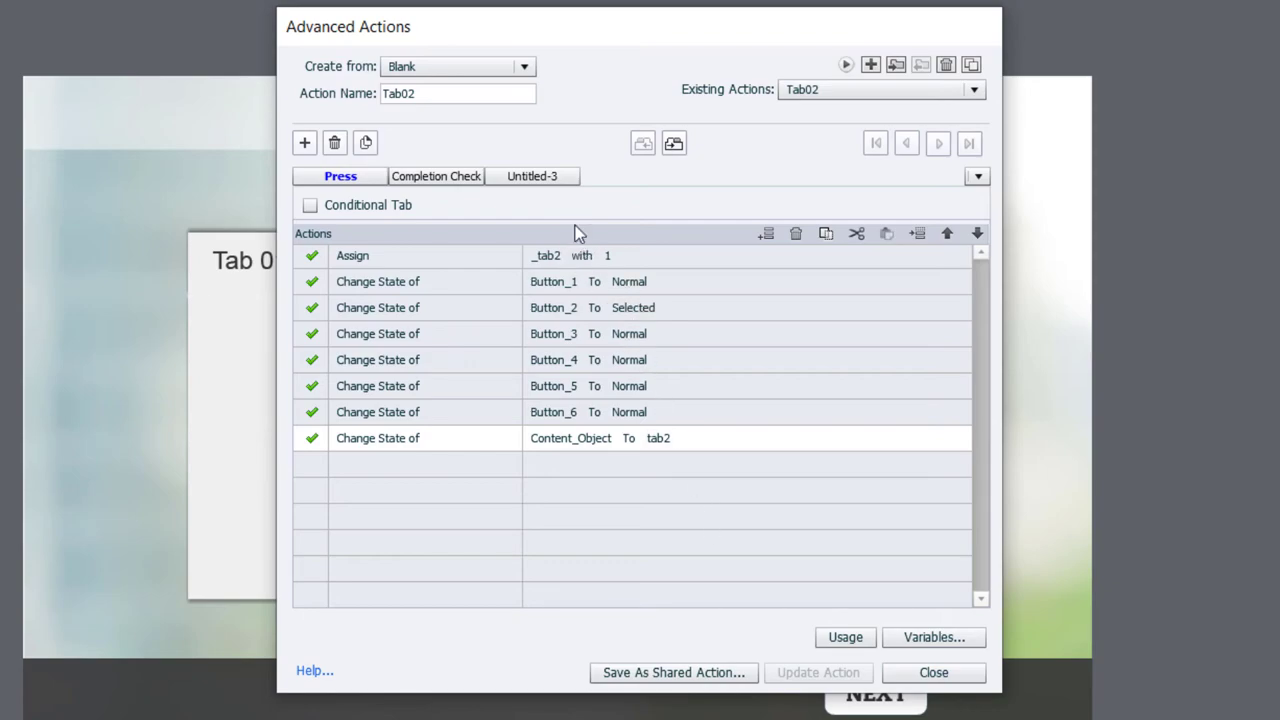
{"action": "left_click", "coordinate": [969, 66]}
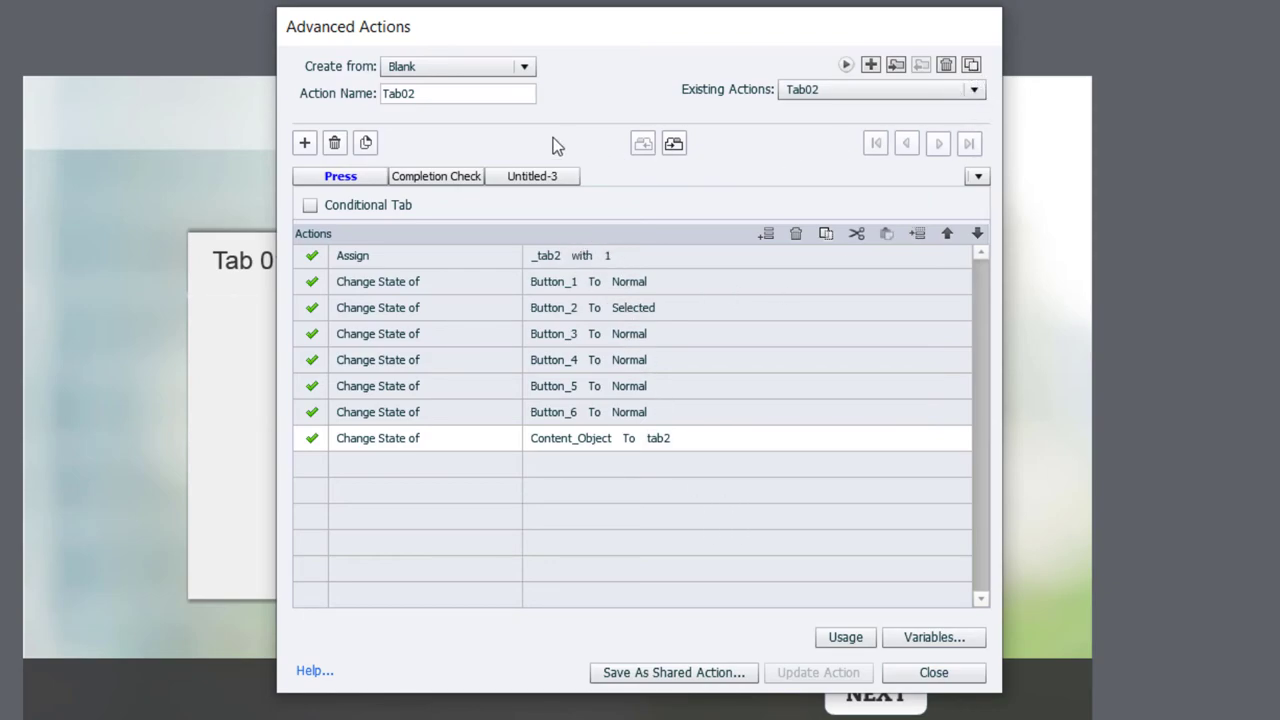
{"action": "left_click", "coordinate": [455, 94]}
{"action": "key", "text": "BackSpace"}
{"action": "key", "text": "BackSpace"}
{"action": "key", "text": "BackSpace"}
{"action": "key", "text": "BackSpace"}
{"action": "key", "text": "BackSpace"}
{"action": "key", "text": "BackSpace"}
{"action": "key", "text": "BackSpace"}
{"action": "key", "text": "BackSpace"}
{"action": "key", "text": "BackSpace"}
{"action": "key", "text": "BackSpace"}
{"action": "key", "text": "BackSpace"}
{"action": "key", "text": "BackSpace"}
{"action": "key", "text": "BackSpace"}
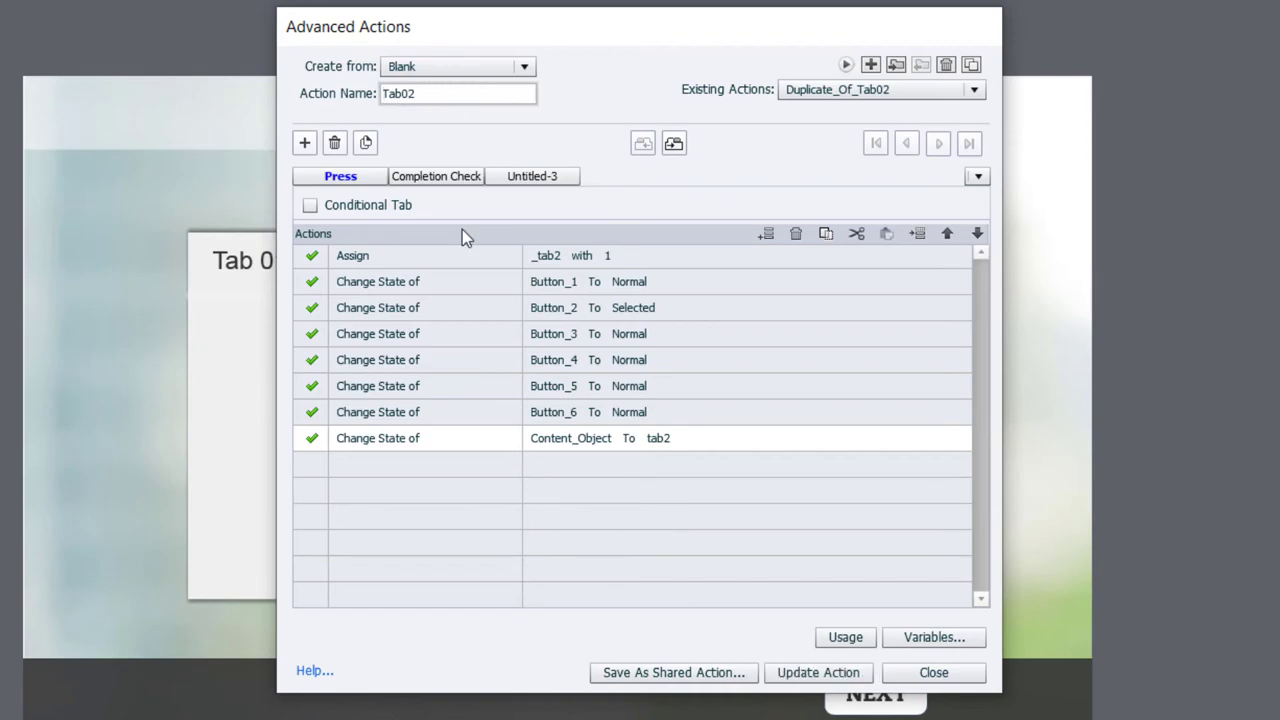
{"action": "key", "text": "BackSpace"}
{"action": "type", "text": "3"}
- Make Tab03 assign _tab3 and adjust its button states
{"action": "double_click", "coordinate": [547, 255]}
{"action": "key", "text": "BackSpace"}
{"action": "type", "text": "3"}
{"action": "left_click", "coordinate": [646, 320]}
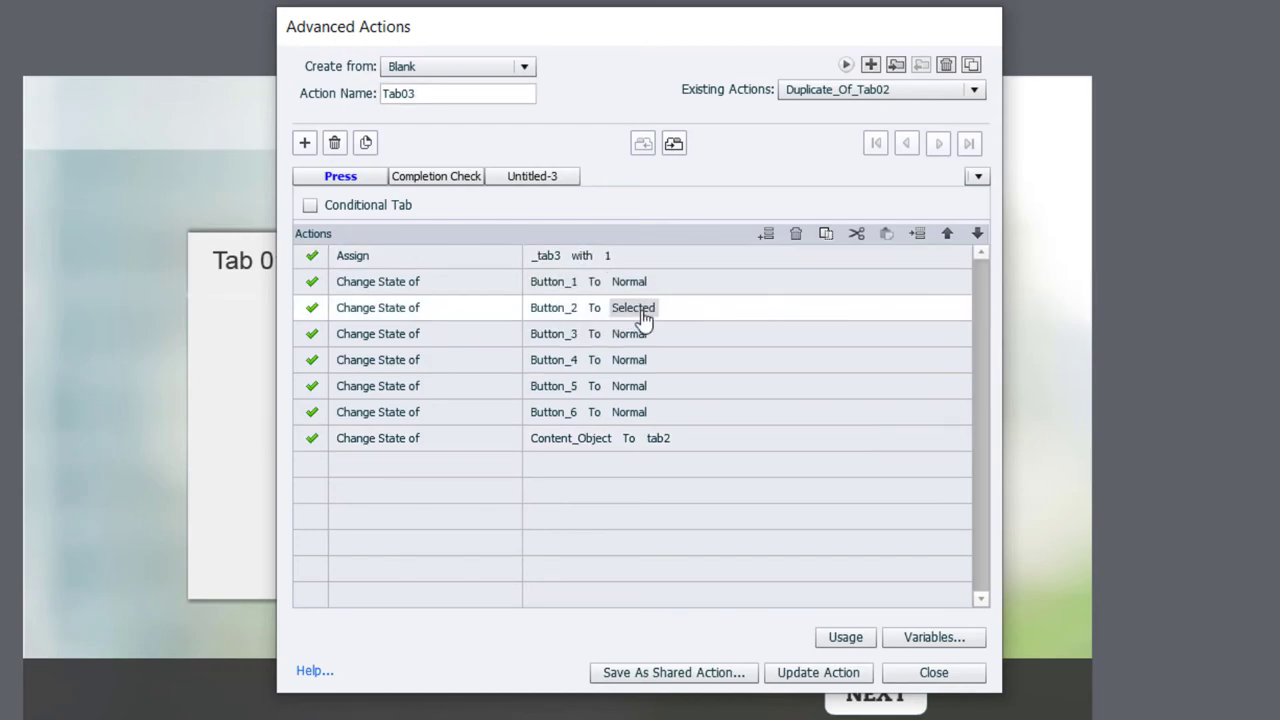
- Set up the Tab04 action with _tab4, Button_4 selected and content tab4
{"action": "left_click", "coordinate": [553, 256]}
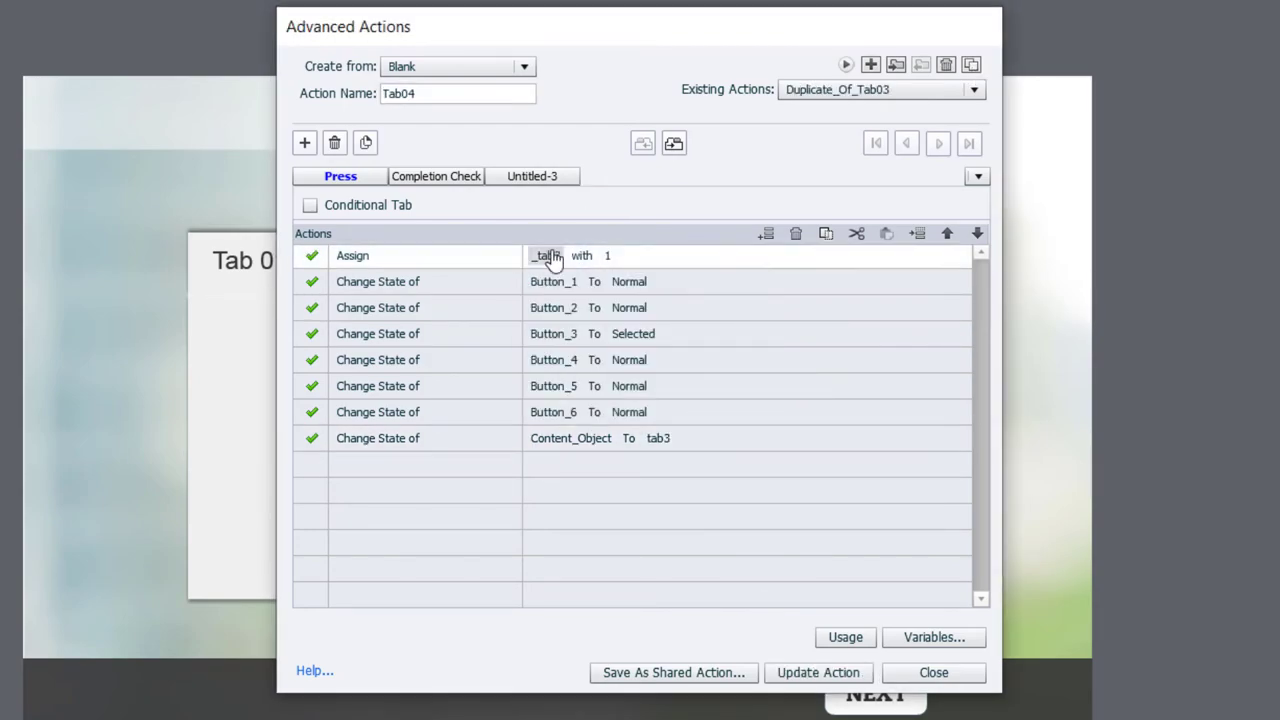
{"action": "type", "text": "4"}
{"action": "key", "text": "Return"}
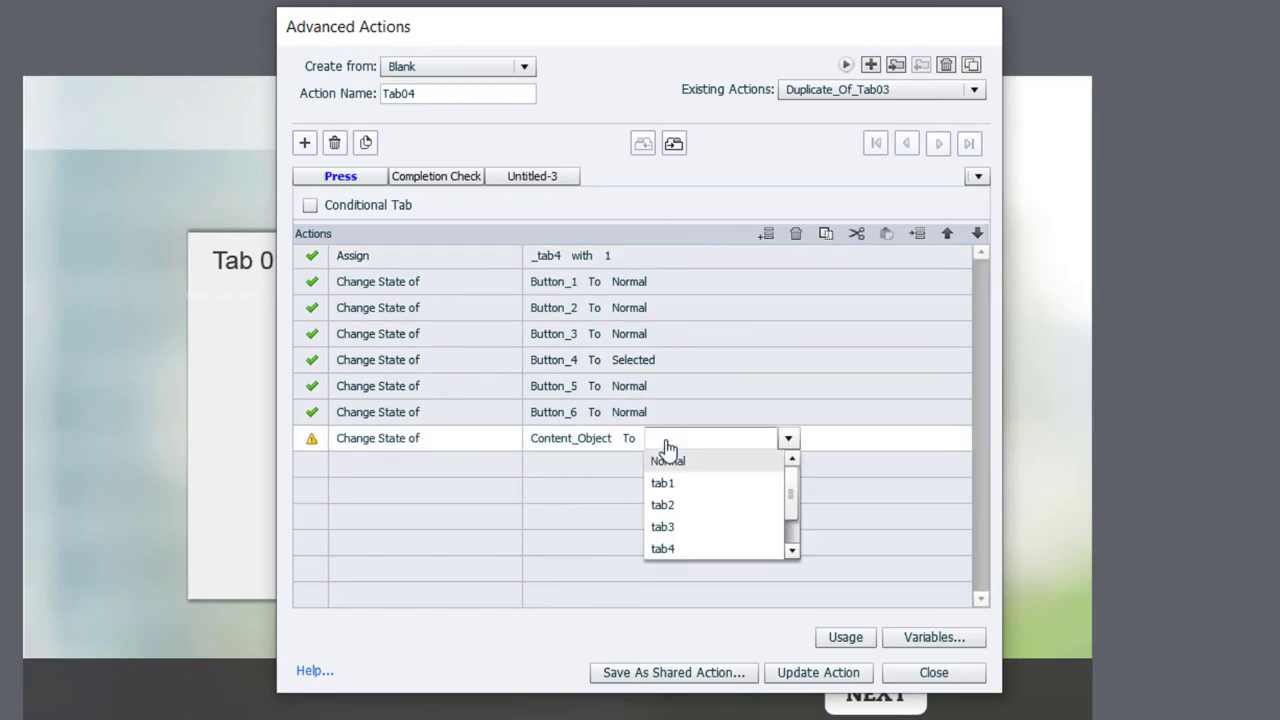
{"action": "left_click", "coordinate": [686, 554]}
{"action": "left_click", "coordinate": [818, 672]}
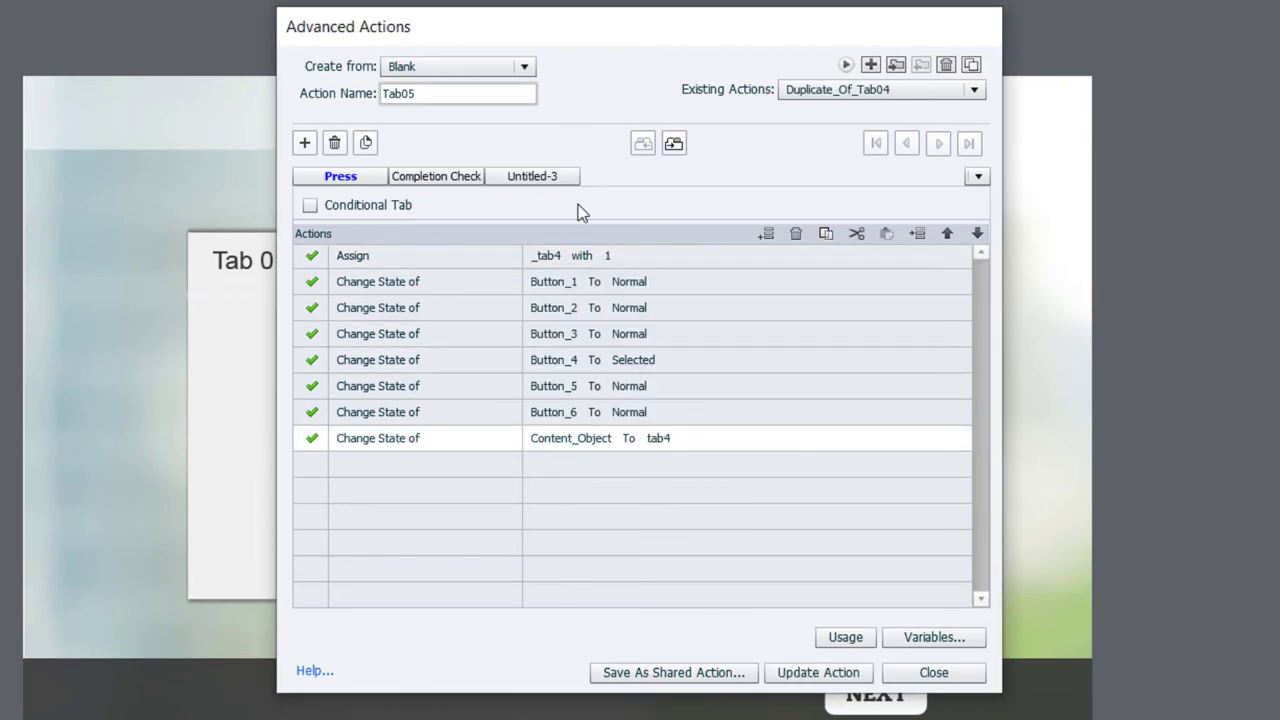
- Create Tab05 with Button_4 normal, Button_5 selected and content showing tab5
{"action": "left_click", "coordinate": [643, 360]}
{"action": "left_click", "coordinate": [686, 437]}
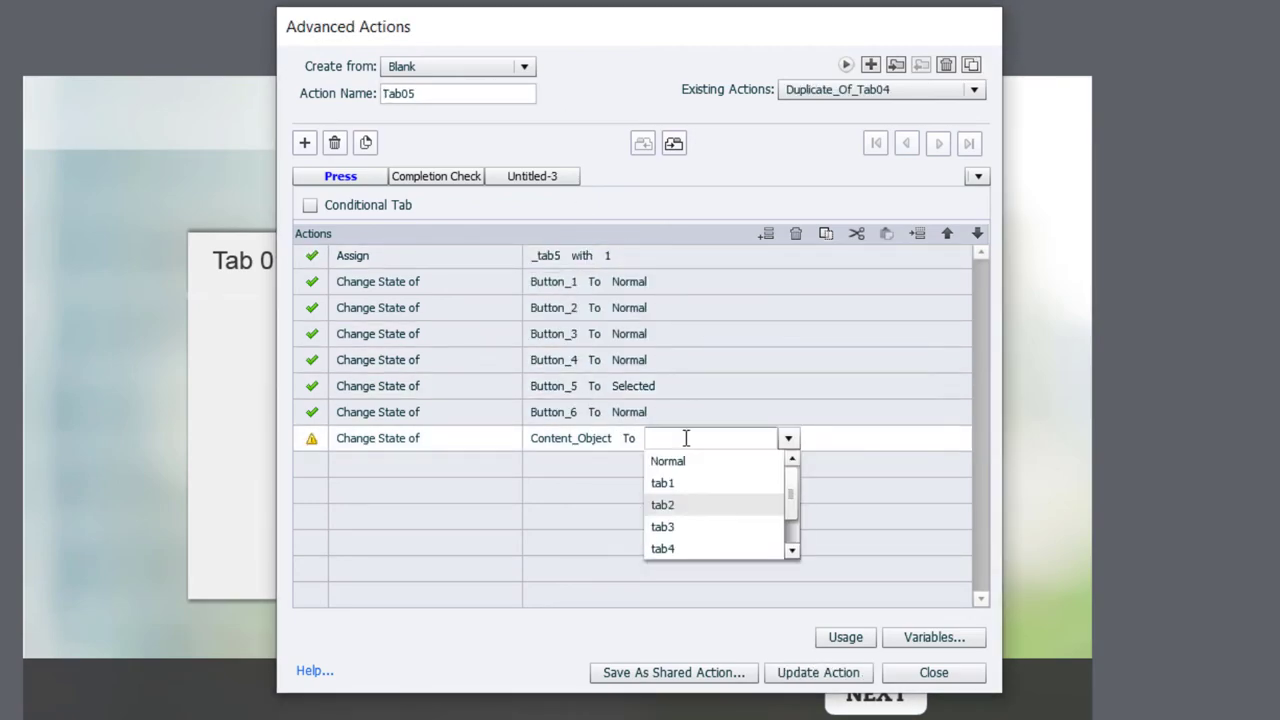
{"action": "left_click", "coordinate": [674, 534]}
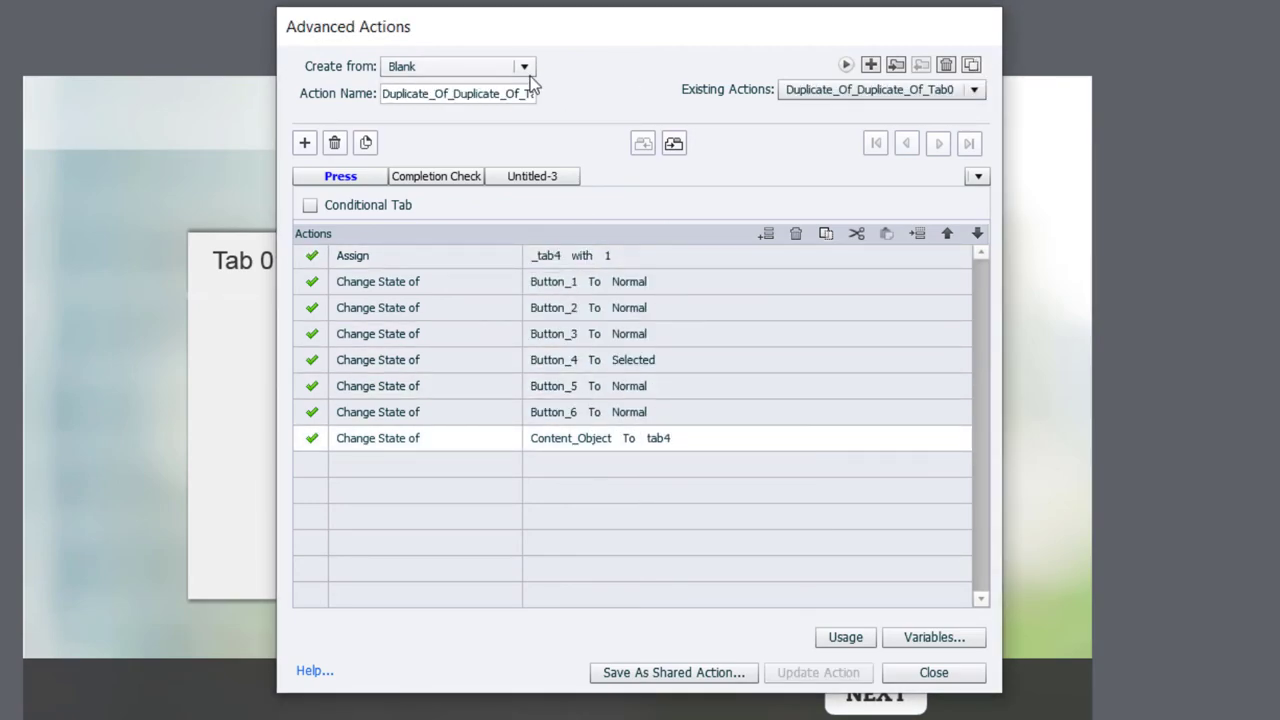
{"action": "type", "text": "Tab05"}
{"action": "left_click", "coordinate": [818, 672]}
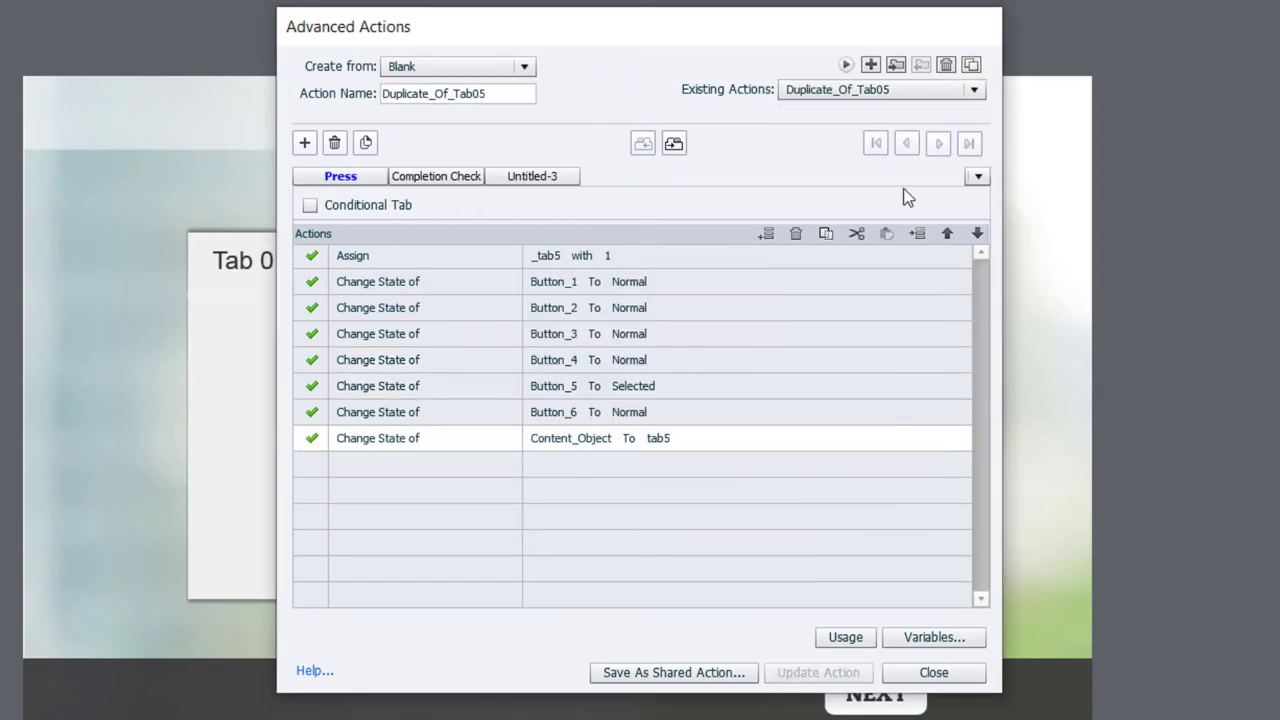
- Create Tab06 selecting Button_6 with content NewState6, save it, and close the editor
{"action": "type", "text": "Tab06"}
{"action": "left_click", "coordinate": [643, 386]}
{"action": "left_click", "coordinate": [721, 440]}
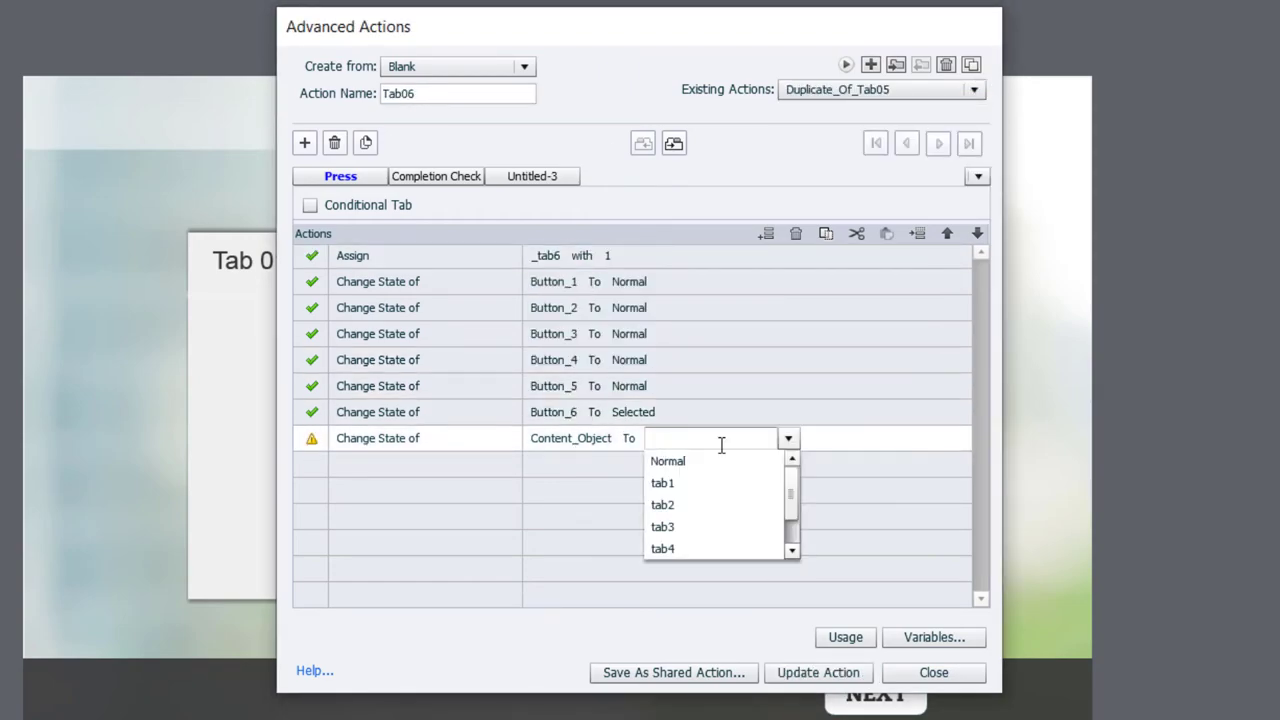
{"action": "scroll", "coordinate": [740, 500], "scroll_direction": "down", "scroll_amount": 1}
{"action": "left_click", "coordinate": [775, 552]}
{"action": "left_click", "coordinate": [832, 676]}
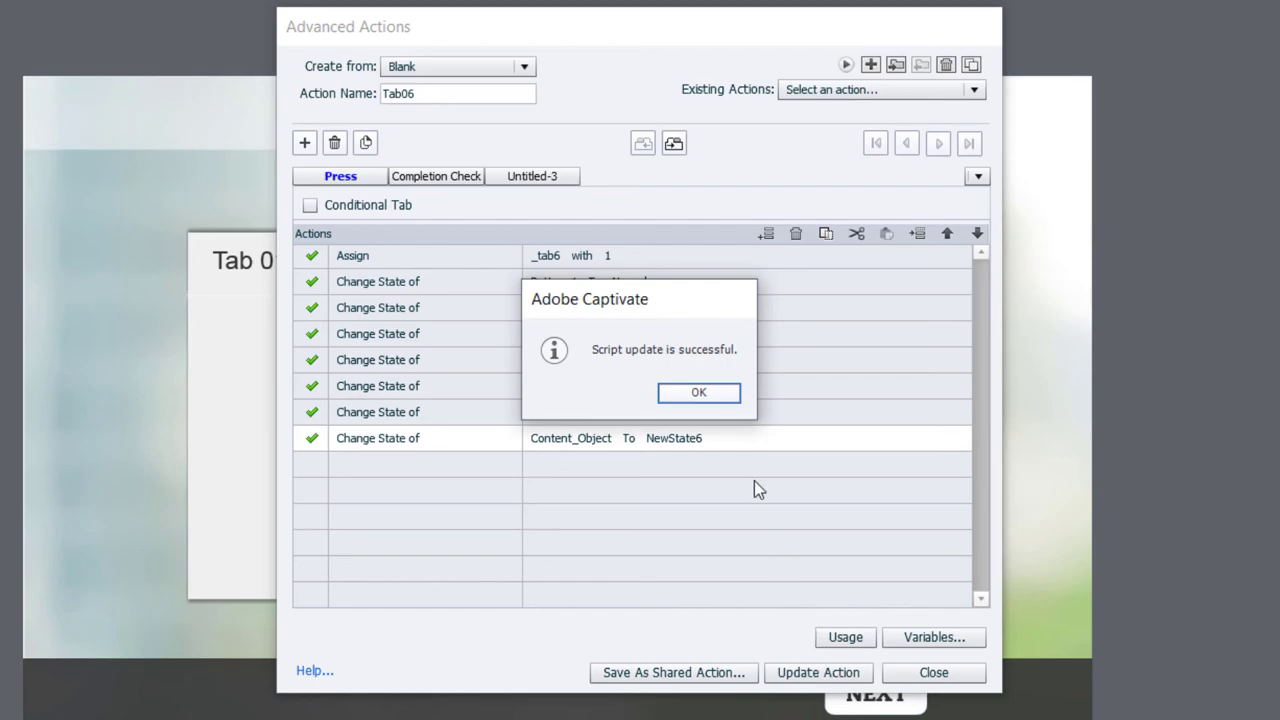
{"action": "left_click", "coordinate": [703, 393]}
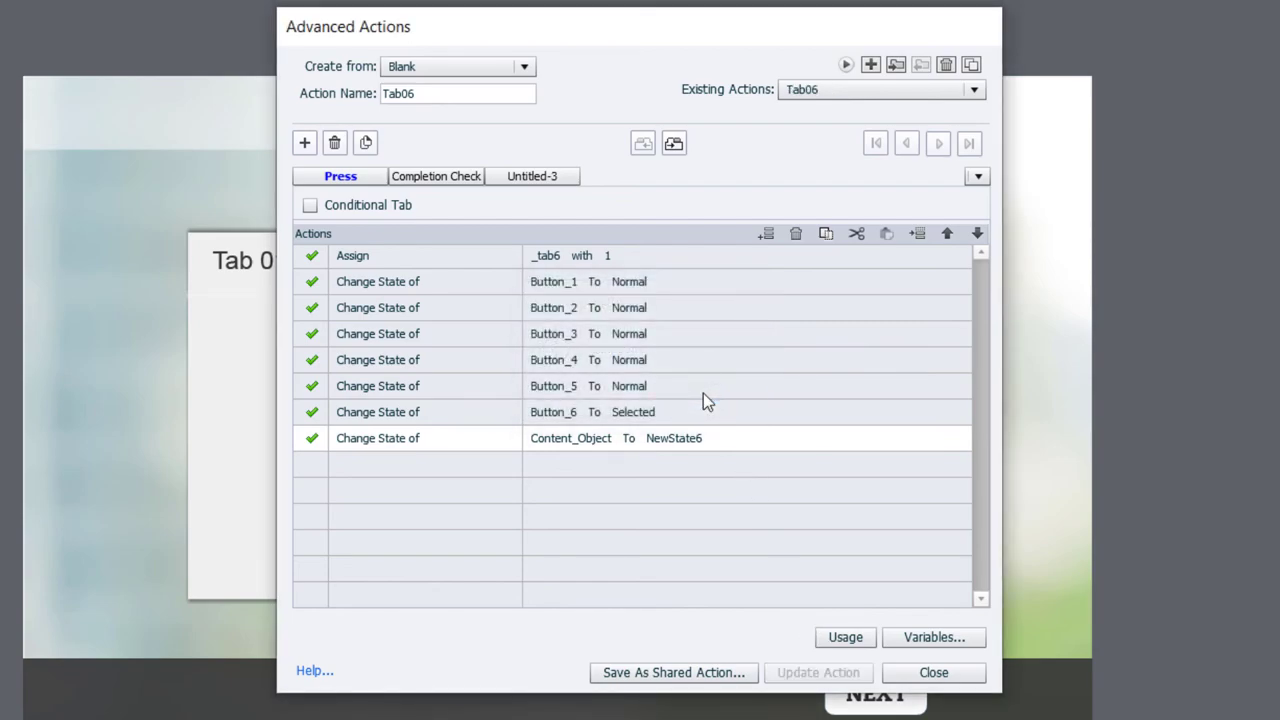
{"action": "left_click", "coordinate": [933, 672]}
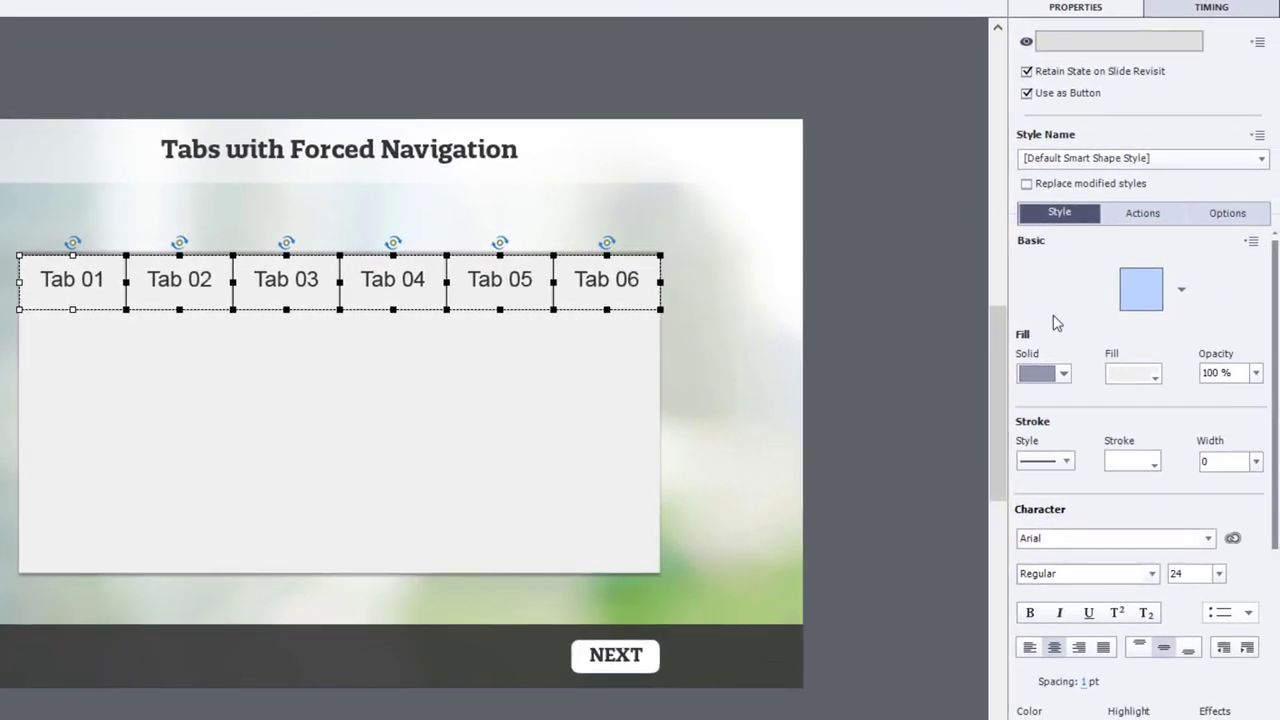
- Set the selected tab buttons' On Success action to Execute Advanced Actions
{"action": "left_click", "coordinate": [1127, 214]}
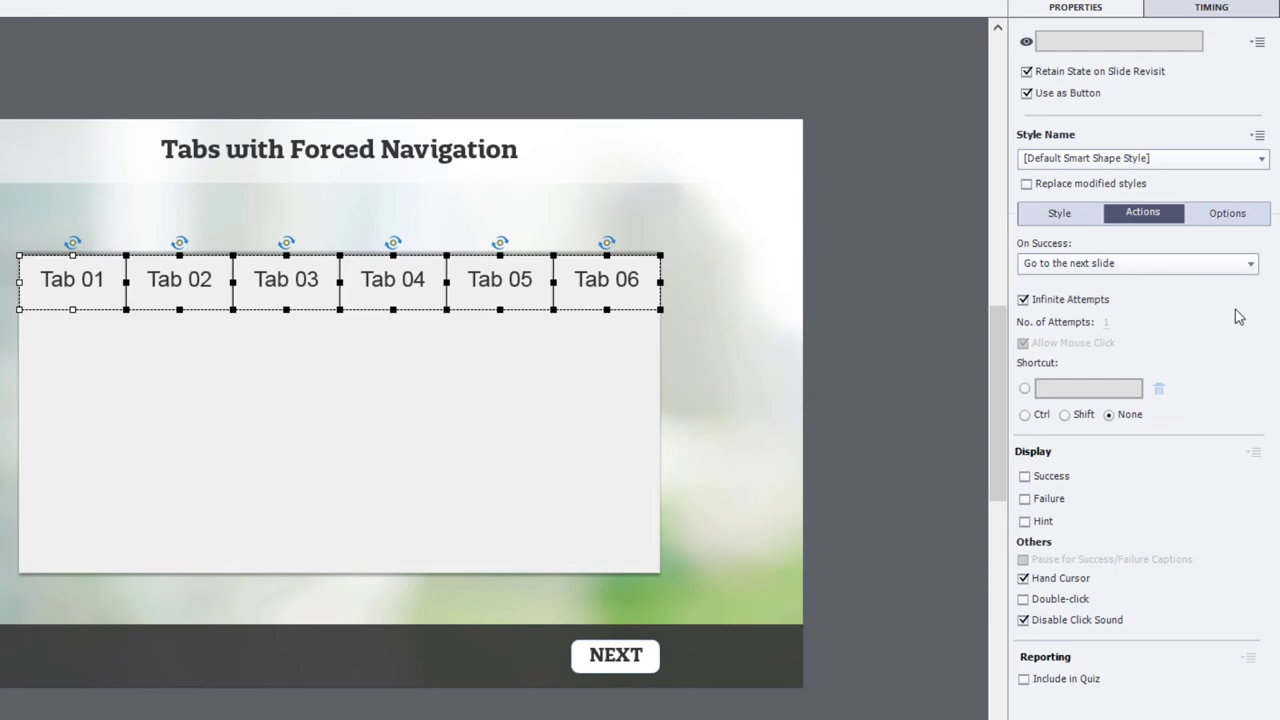
{"action": "left_click", "coordinate": [1100, 265]}
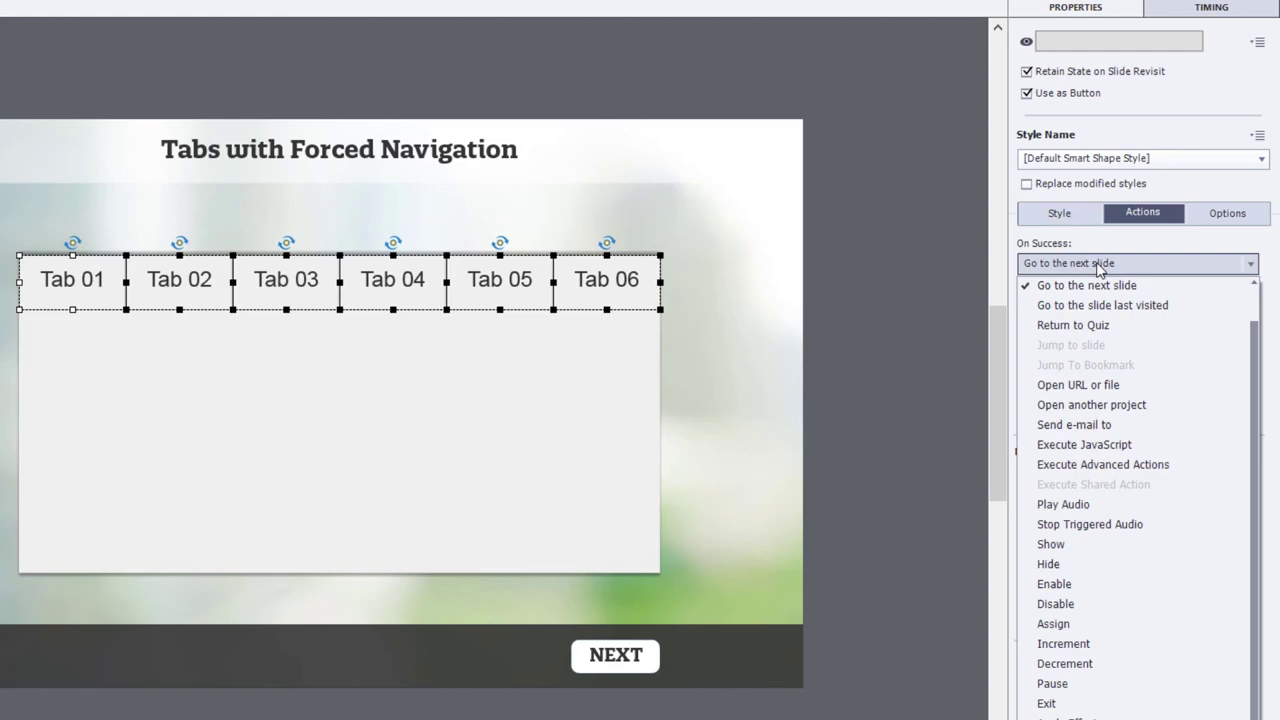
{"action": "left_click", "coordinate": [1171, 467]}
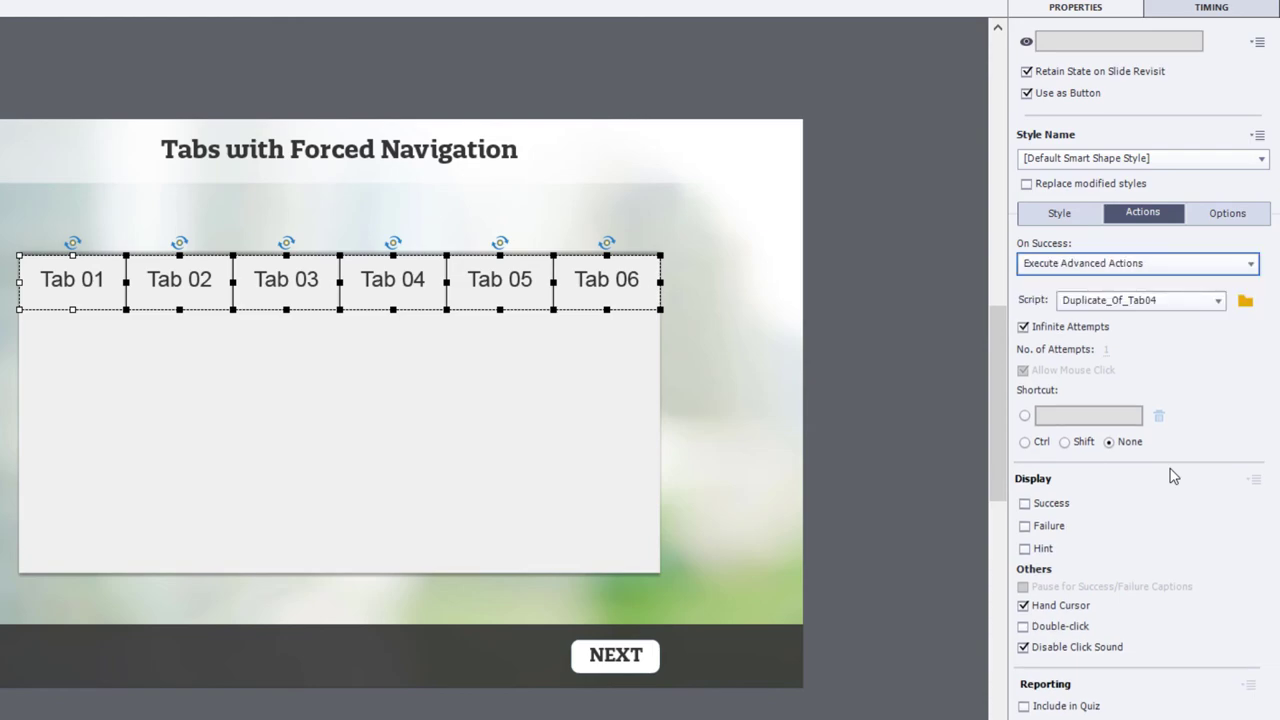
{"action": "left_click", "coordinate": [1160, 302]}
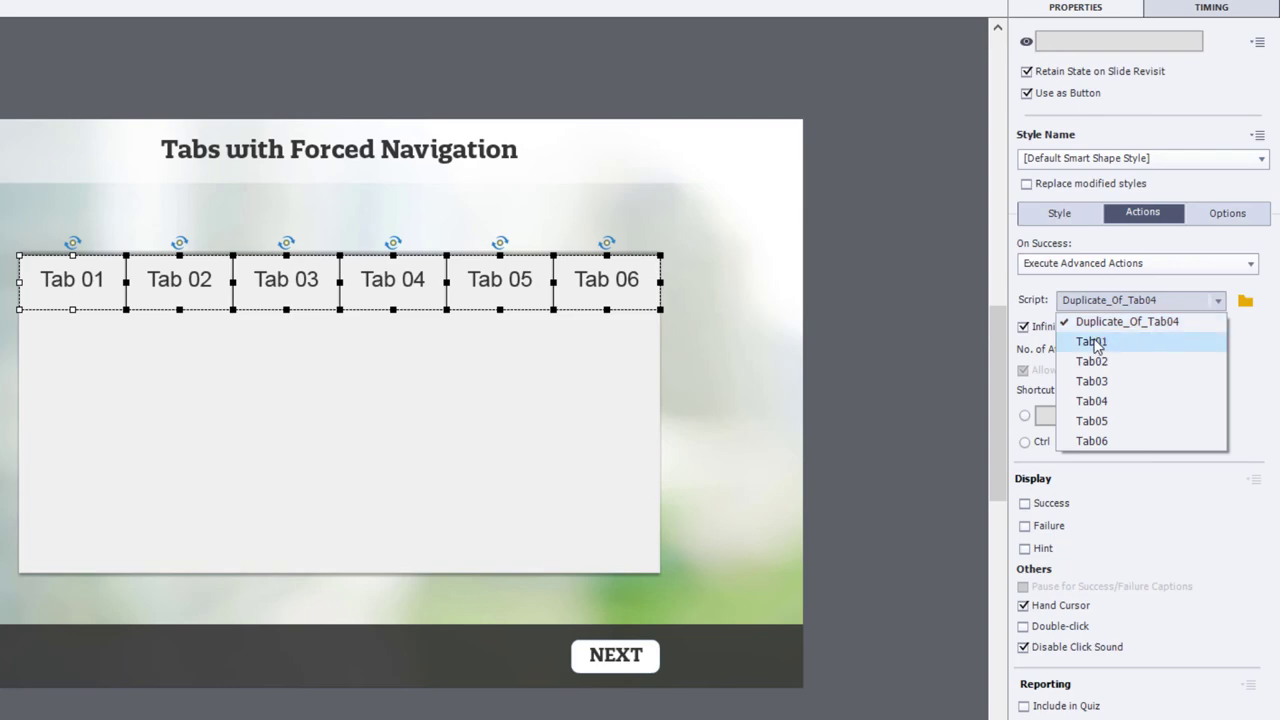
- Assign the Tab02 script to the Tab 02 button and Tab03 to Tab 03
{"action": "key", "text": "Escape"}
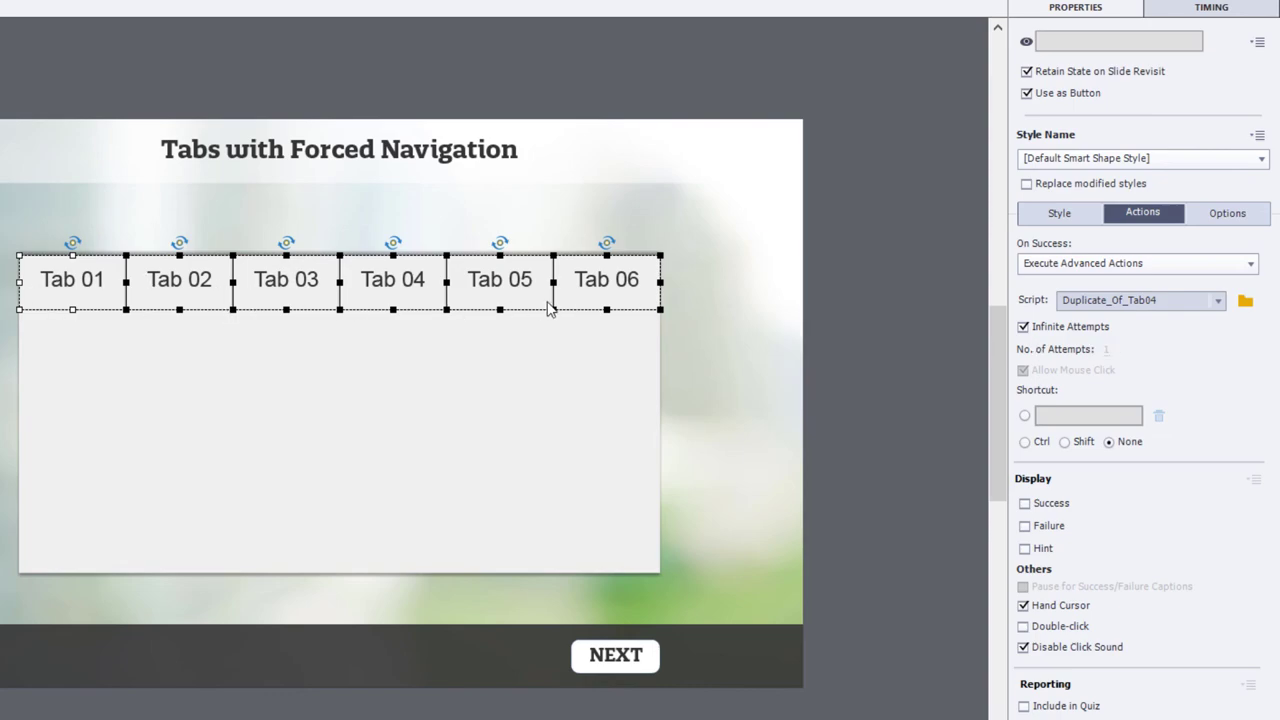
{"action": "left_click", "coordinate": [196, 280]}
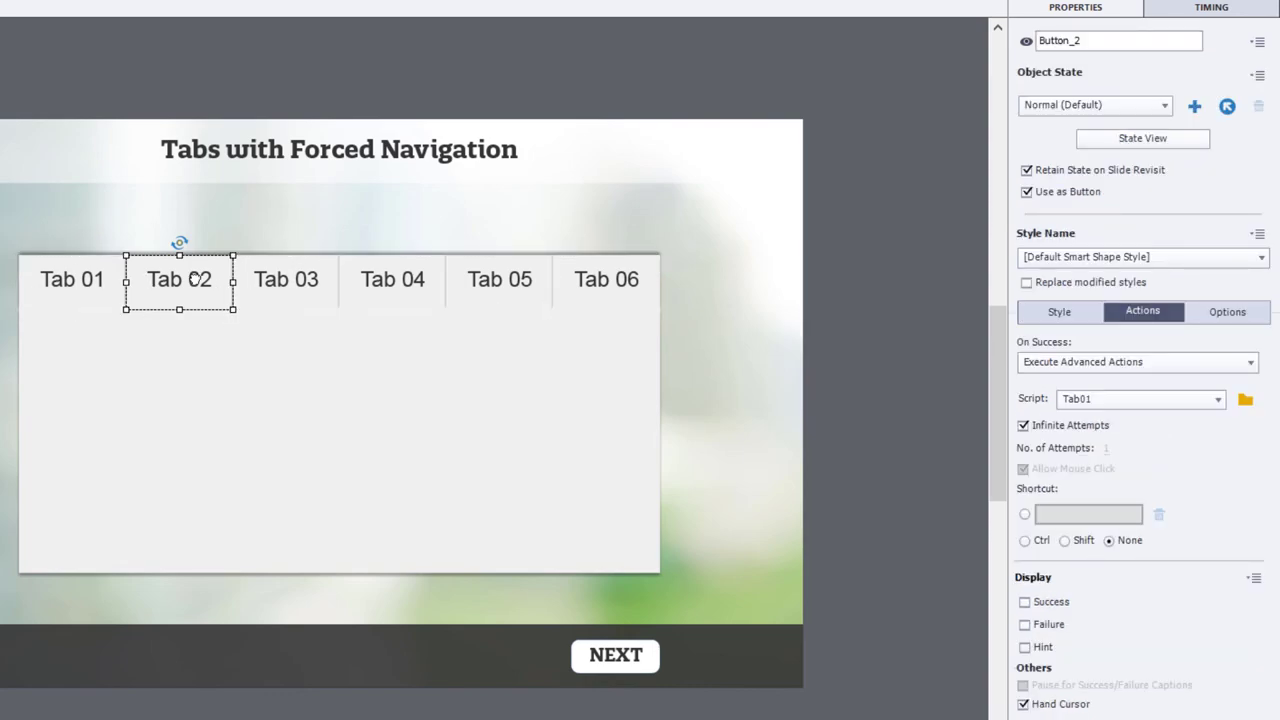
{"action": "left_click", "coordinate": [1138, 399]}
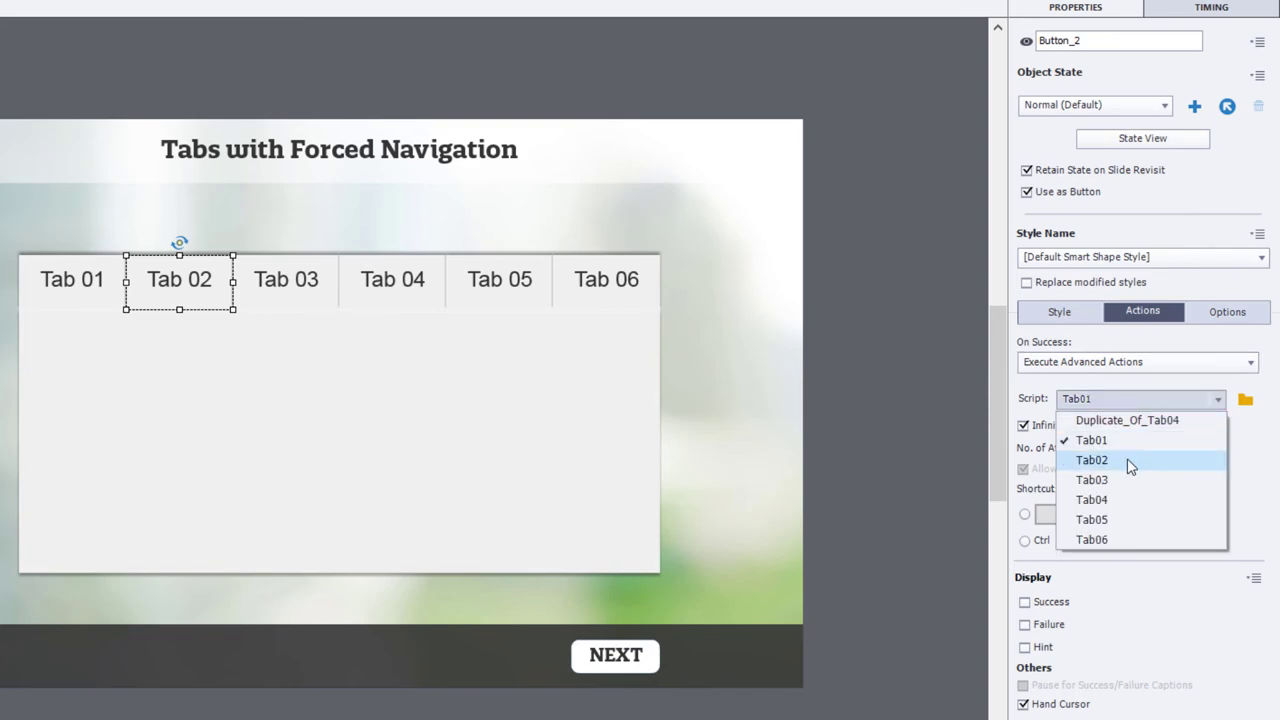
{"action": "left_click", "coordinate": [1092, 460]}
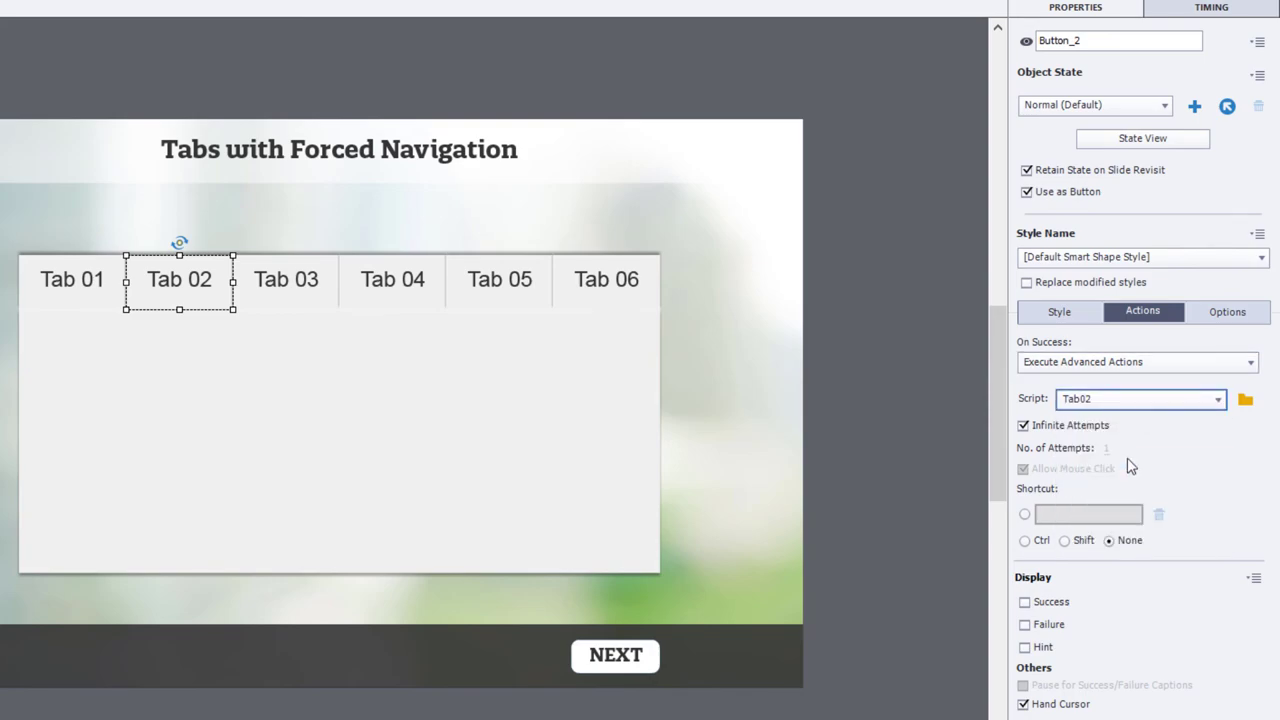
{"action": "left_click", "coordinate": [307, 285]}
{"action": "left_click", "coordinate": [1148, 398]}
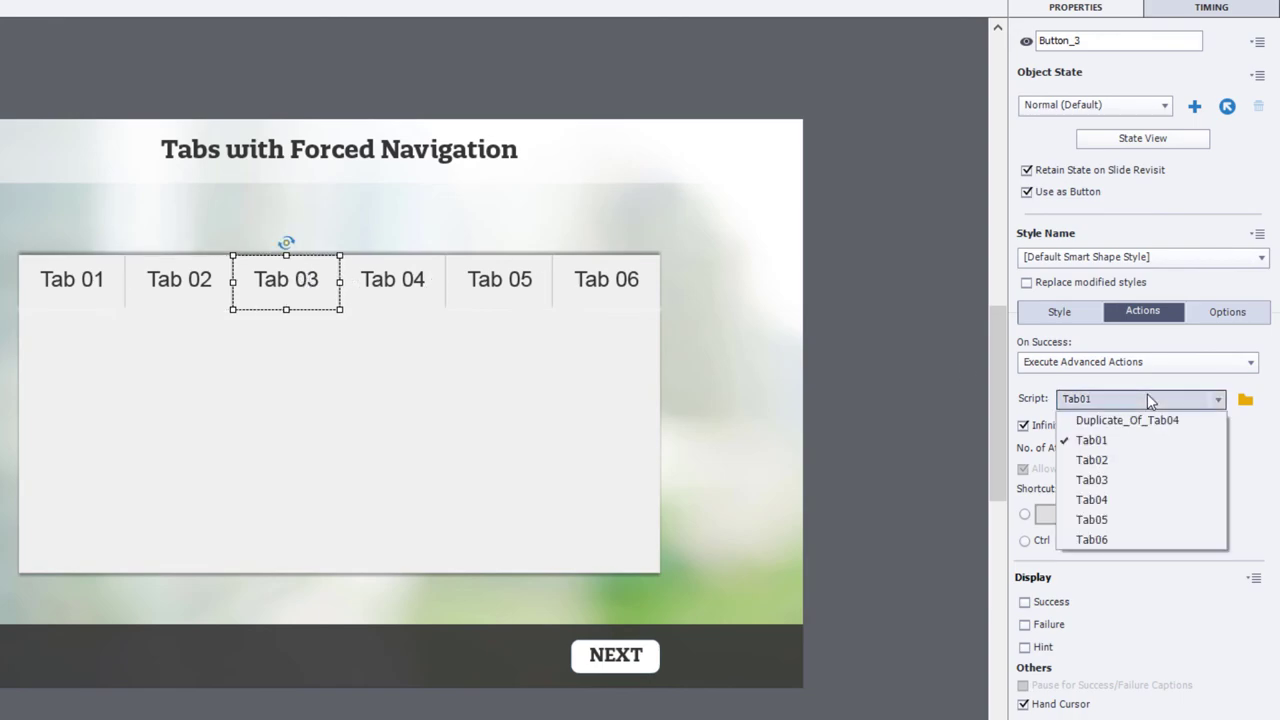
{"action": "left_click", "coordinate": [1141, 481]}
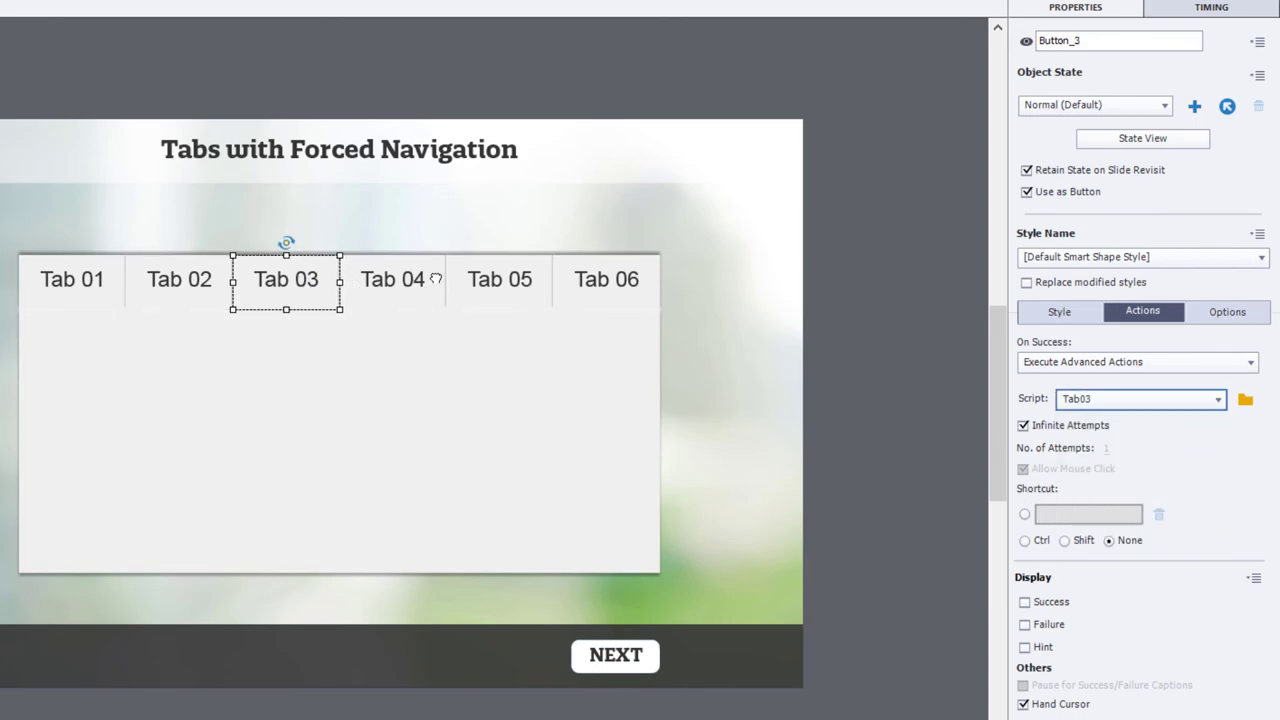
- Assign scripts Tab04, Tab05 and Tab06 to the Tab 04, Tab 05 and Tab 06 buttons
{"action": "left_click", "coordinate": [435, 280]}
{"action": "left_click", "coordinate": [1143, 402]}
{"action": "left_click", "coordinate": [1148, 513]}
{"action": "left_click", "coordinate": [514, 290]}
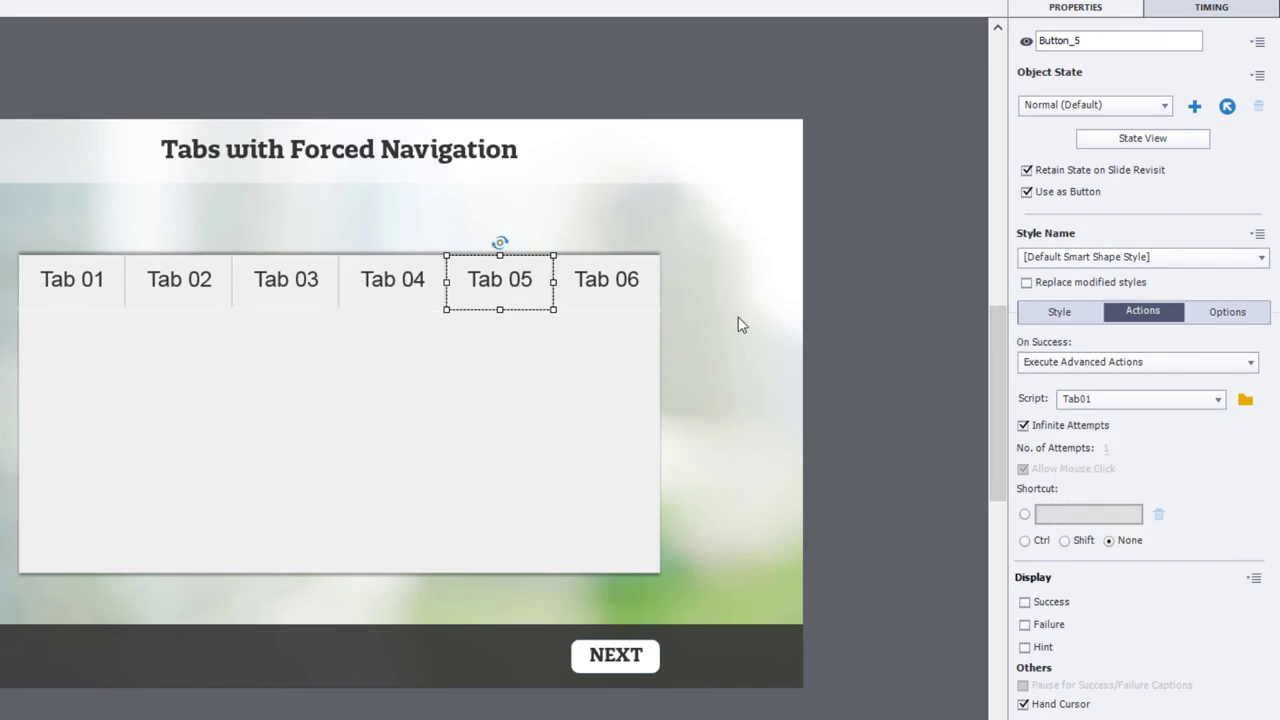
{"action": "left_click", "coordinate": [1150, 400]}
{"action": "left_click", "coordinate": [1157, 517]}
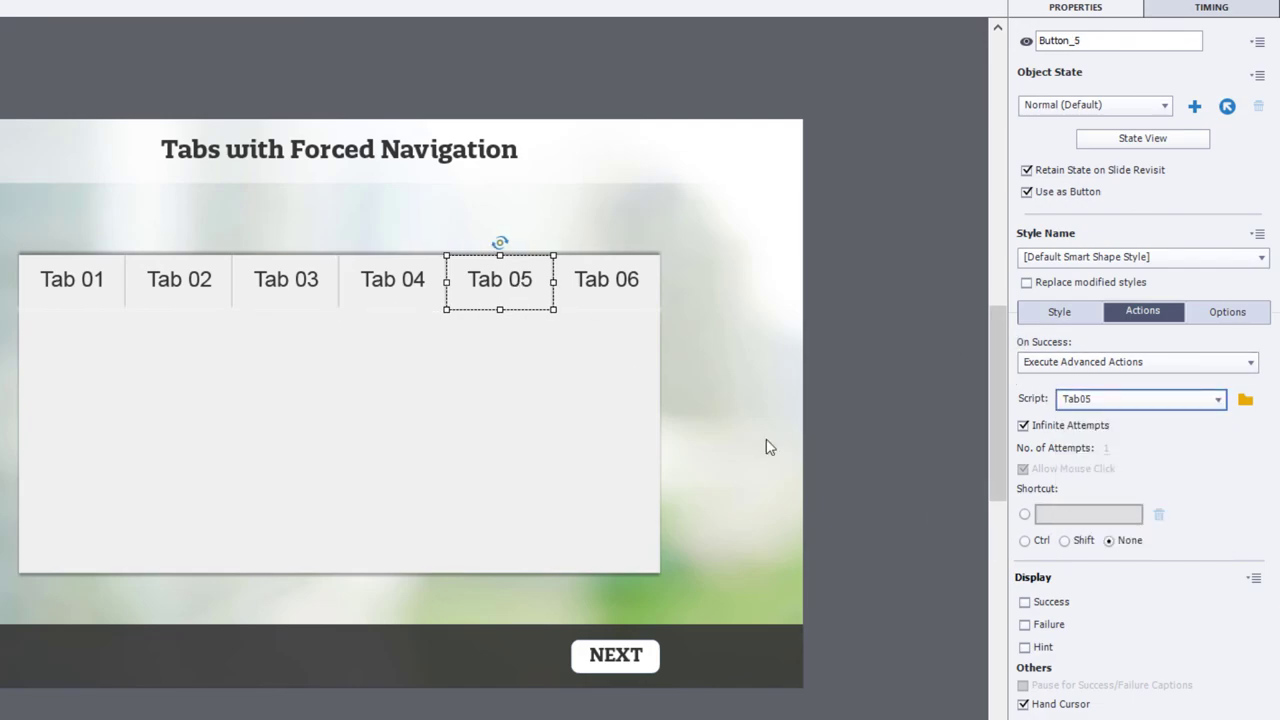
{"action": "left_click", "coordinate": [614, 283]}
{"action": "left_click", "coordinate": [1125, 402]}
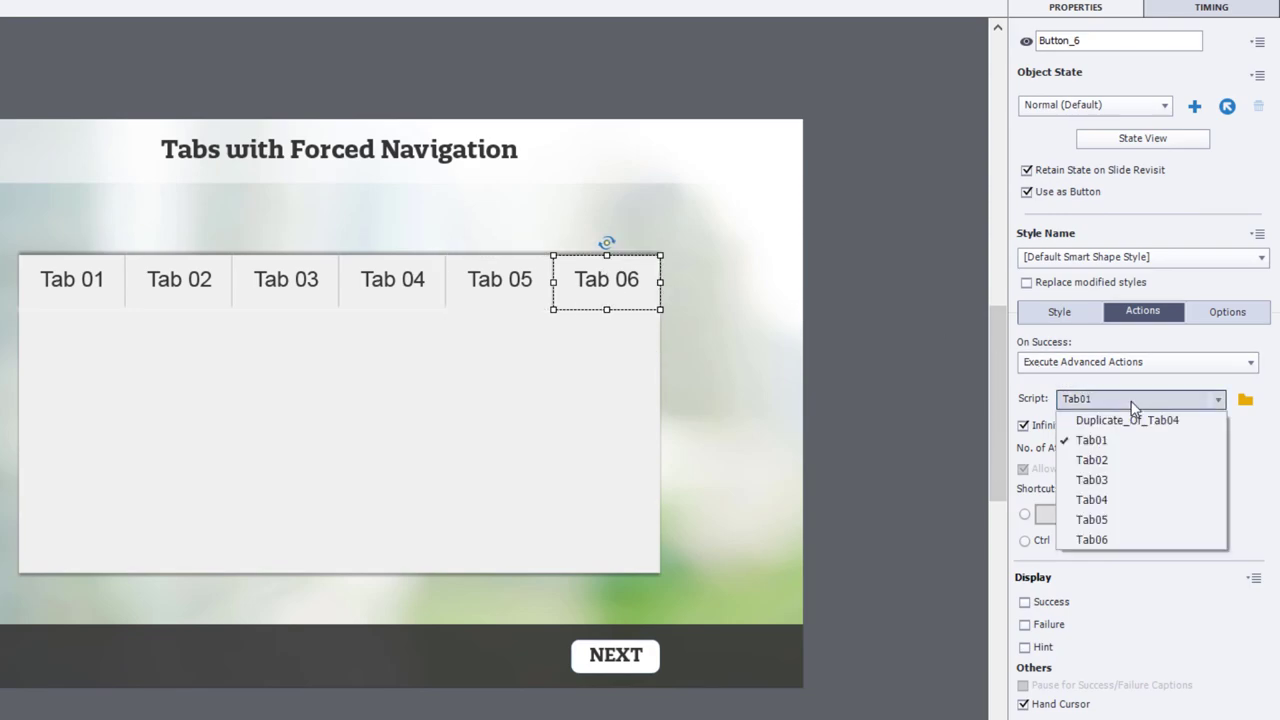
{"action": "left_click", "coordinate": [1131, 539]}
{"action": "left_click", "coordinate": [843, 346]}
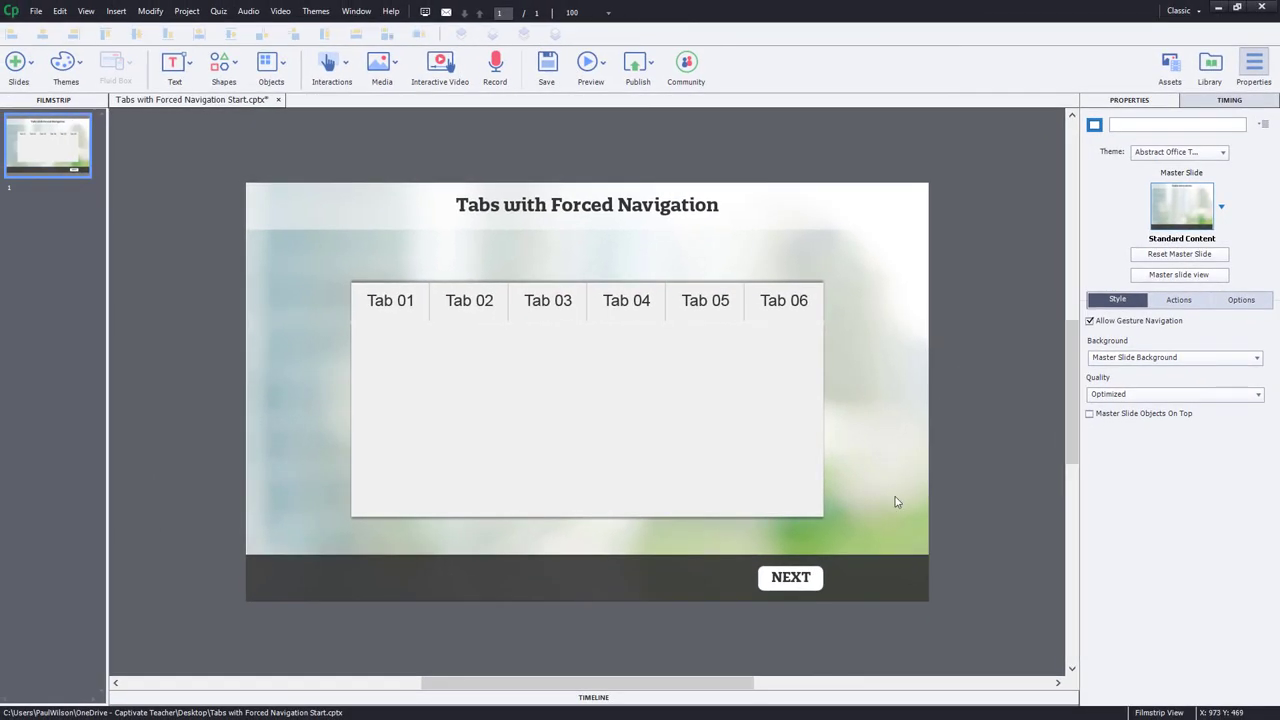
- Preview the project as HTML5 in the browser and view Tabs 01 through 05
{"action": "left_click", "coordinate": [594, 58]}
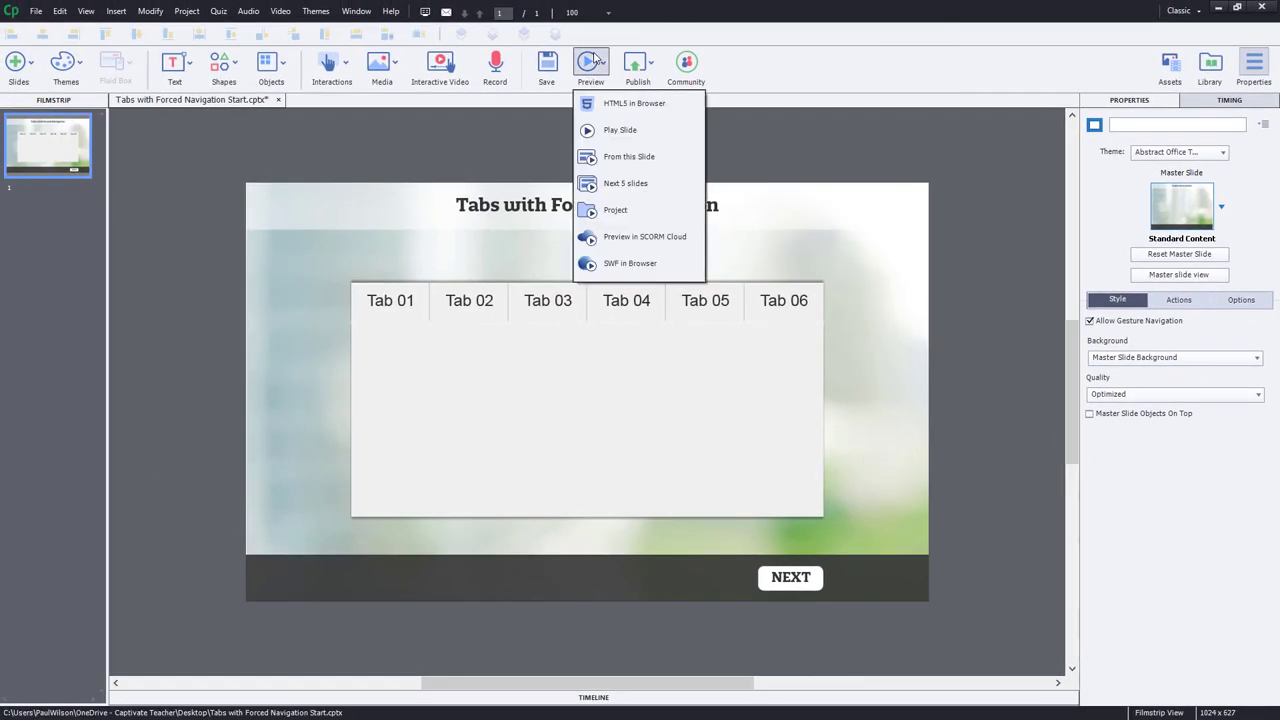
{"action": "left_click", "coordinate": [614, 106]}
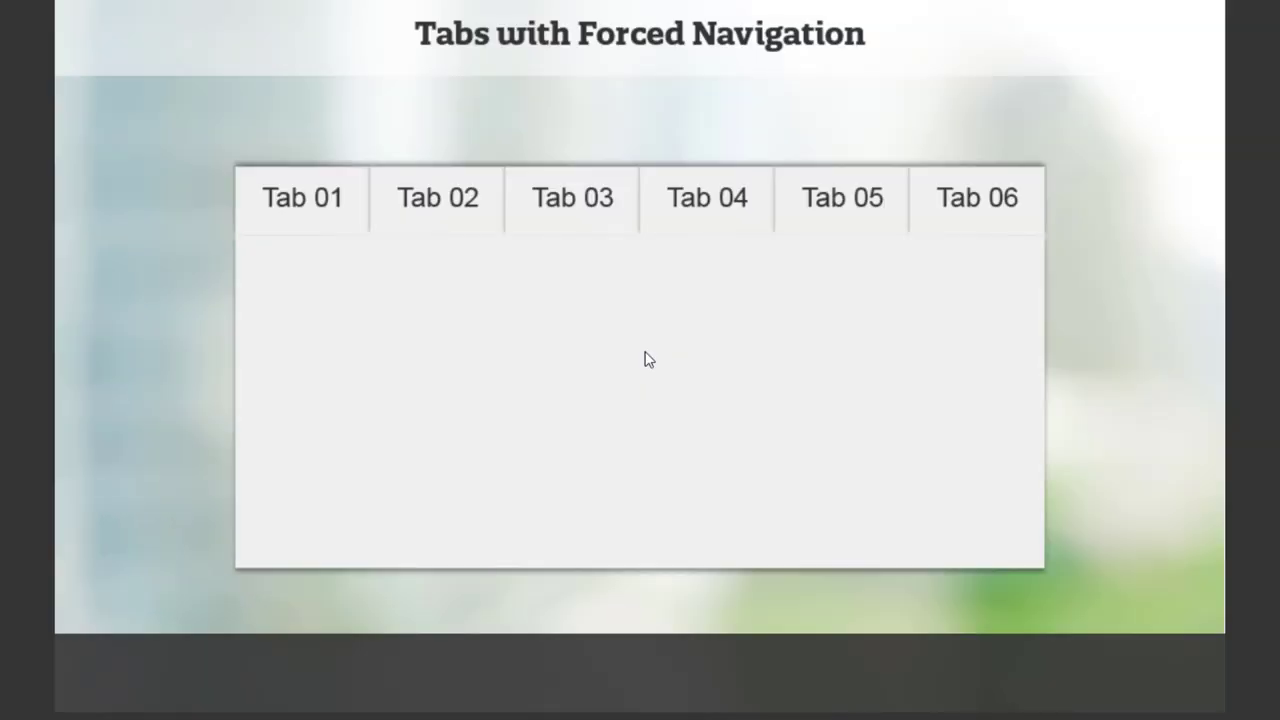
{"action": "left_click", "coordinate": [326, 218]}
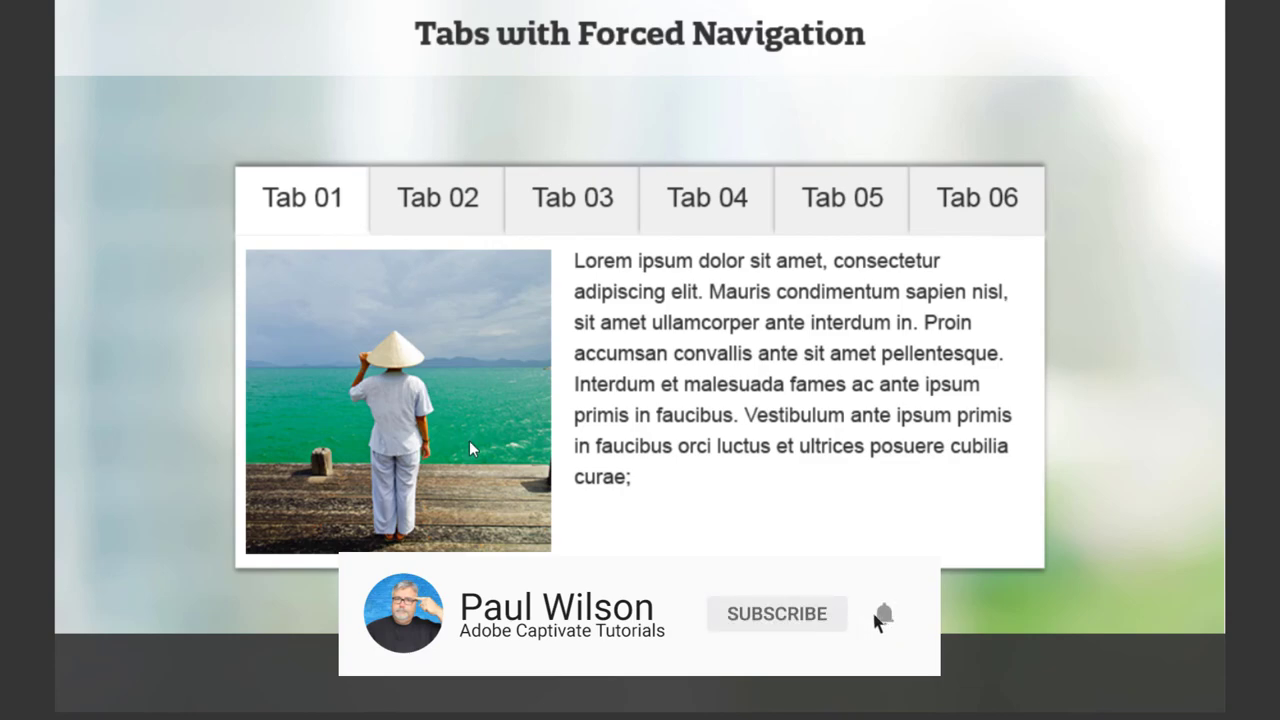
{"action": "left_click", "coordinate": [471, 208]}
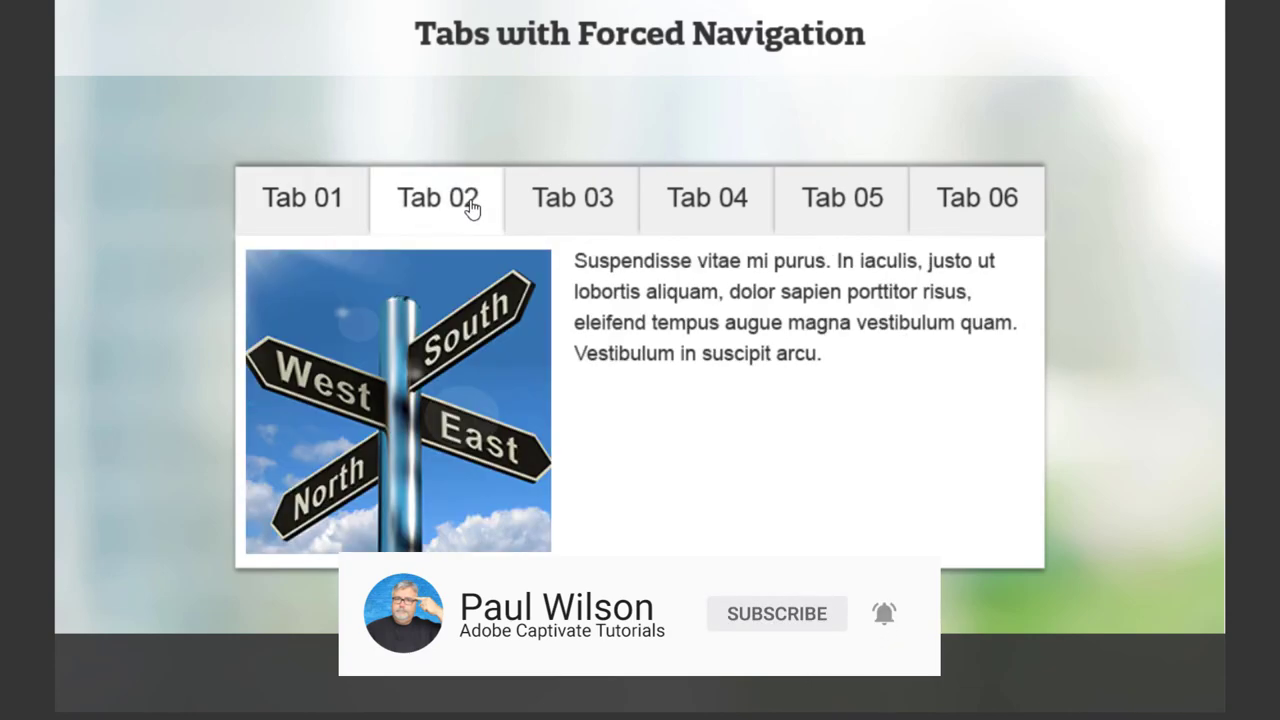
{"action": "left_click", "coordinate": [580, 207]}
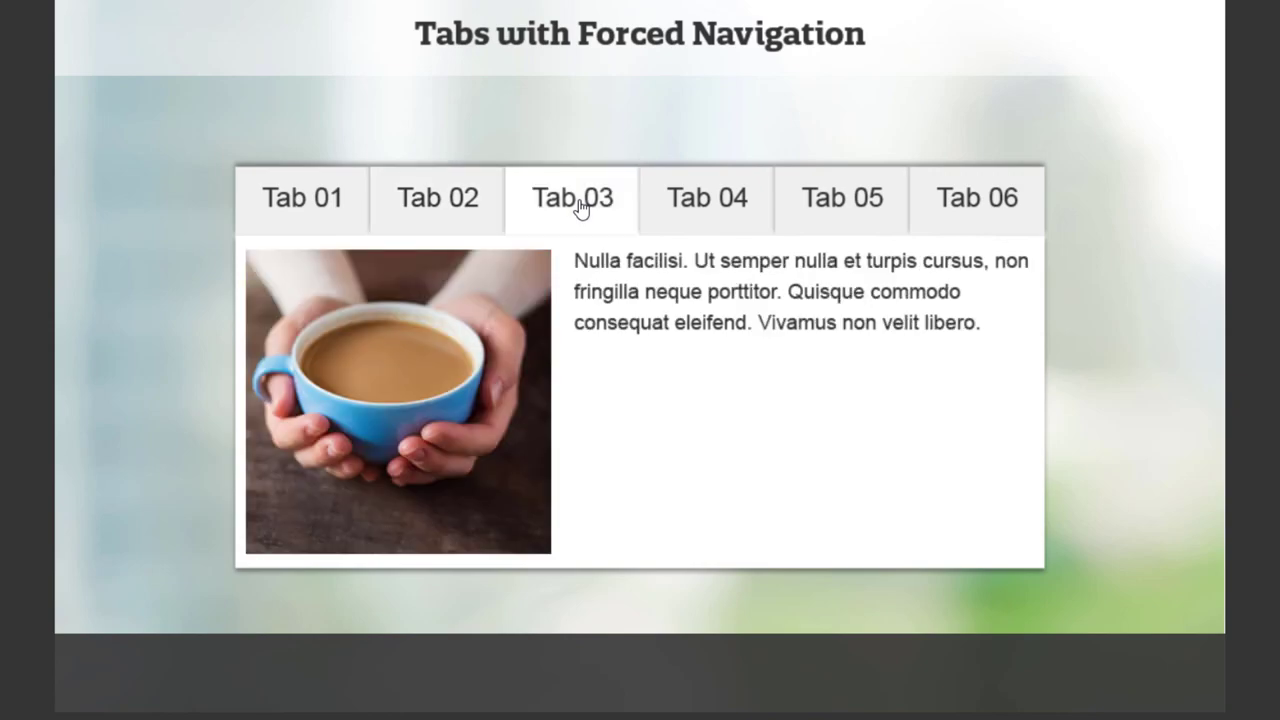
{"action": "left_click", "coordinate": [738, 209]}
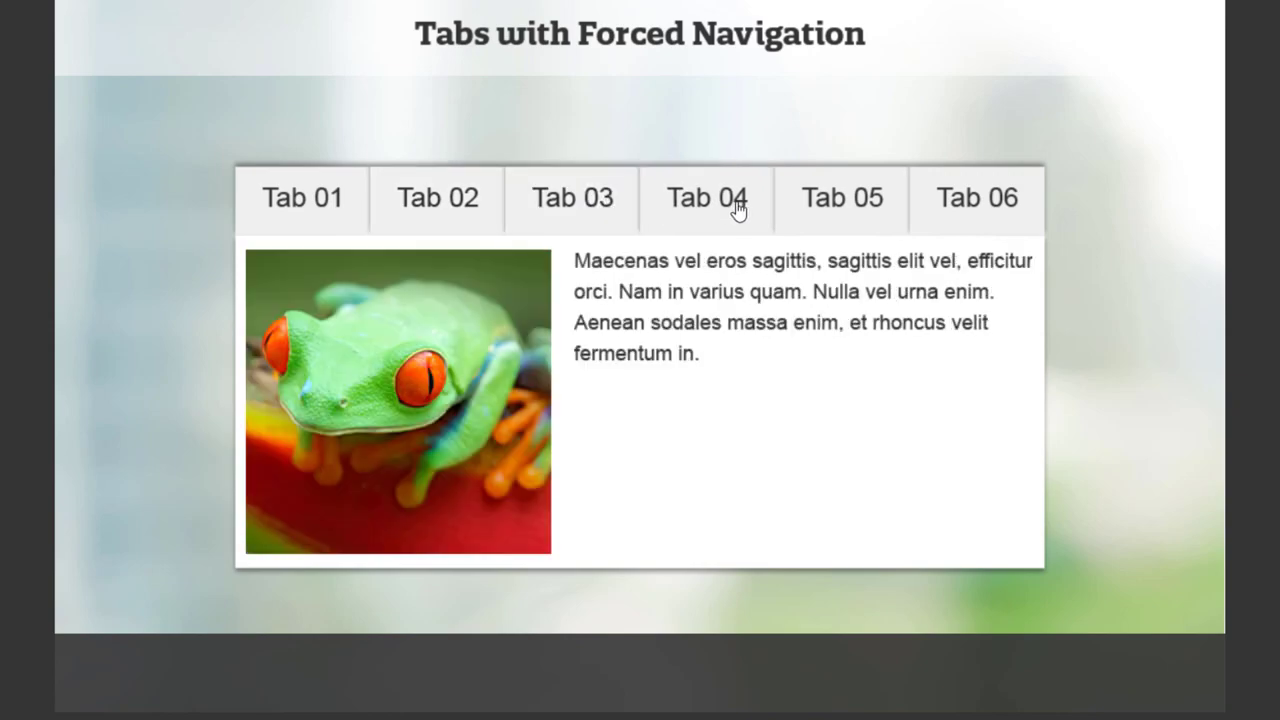
{"action": "left_click", "coordinate": [848, 209]}
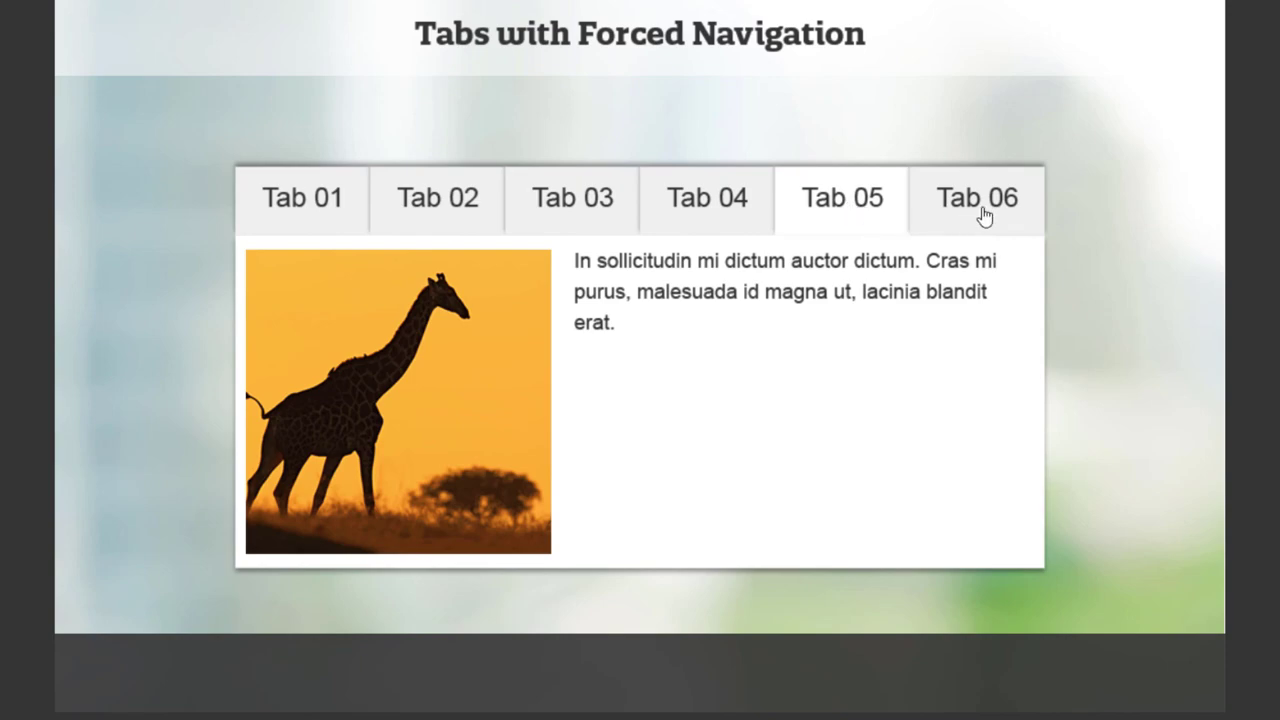
- Revisit earlier tabs, then view Tab 06 so the NEXT button appears
{"action": "left_click", "coordinate": [704, 200]}
{"action": "left_click", "coordinate": [815, 205]}
{"action": "left_click", "coordinate": [585, 208]}
{"action": "left_click", "coordinate": [405, 208]}
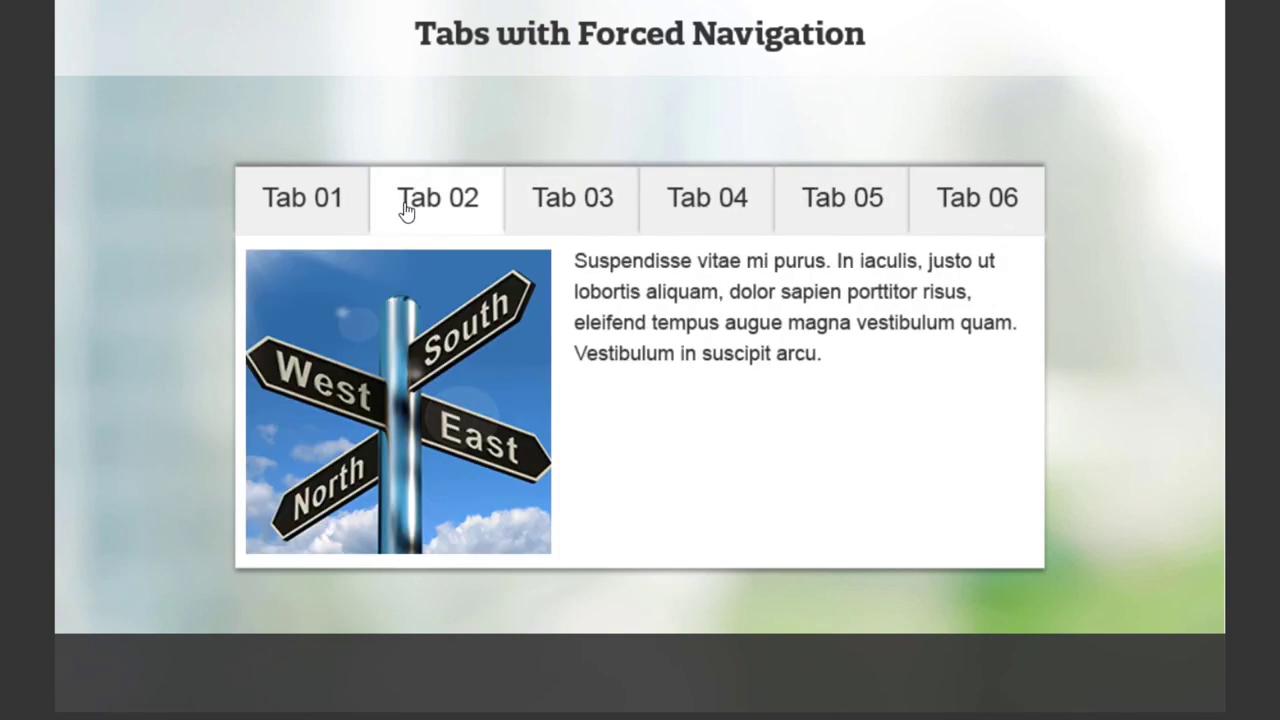
{"action": "left_click", "coordinate": [329, 206]}
{"action": "left_click", "coordinate": [465, 205]}
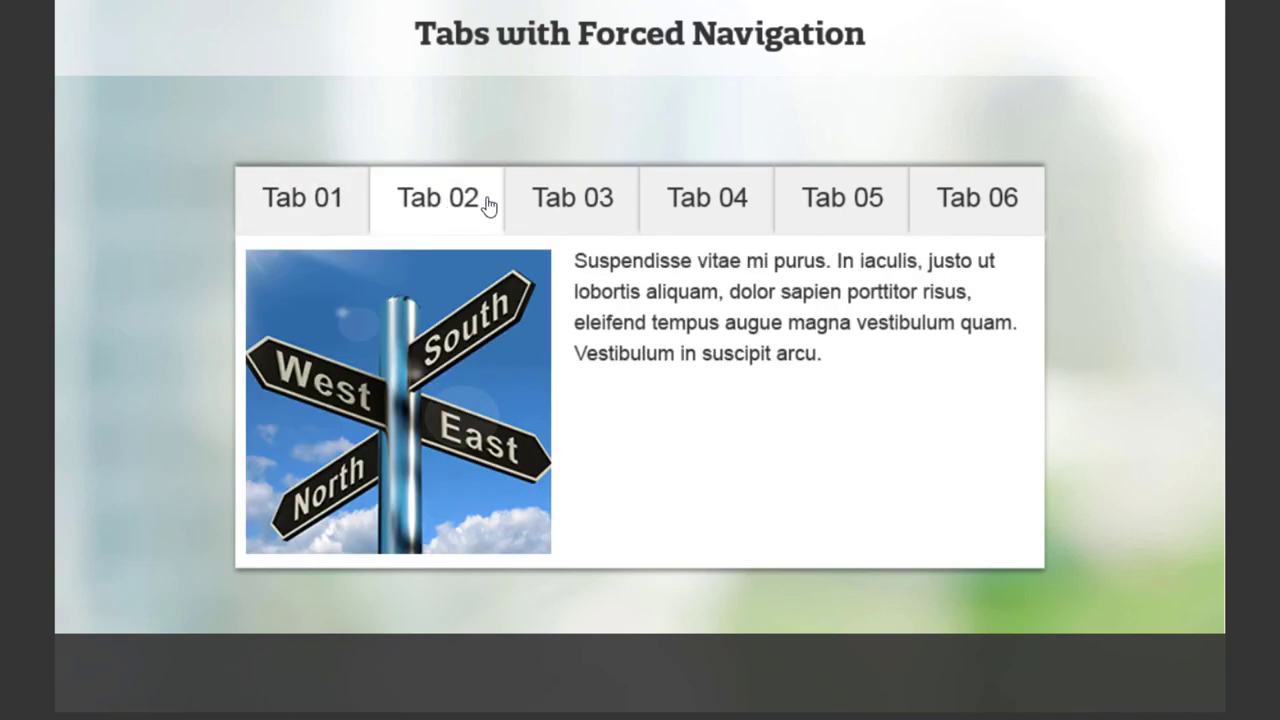
{"action": "left_click", "coordinate": [970, 209]}
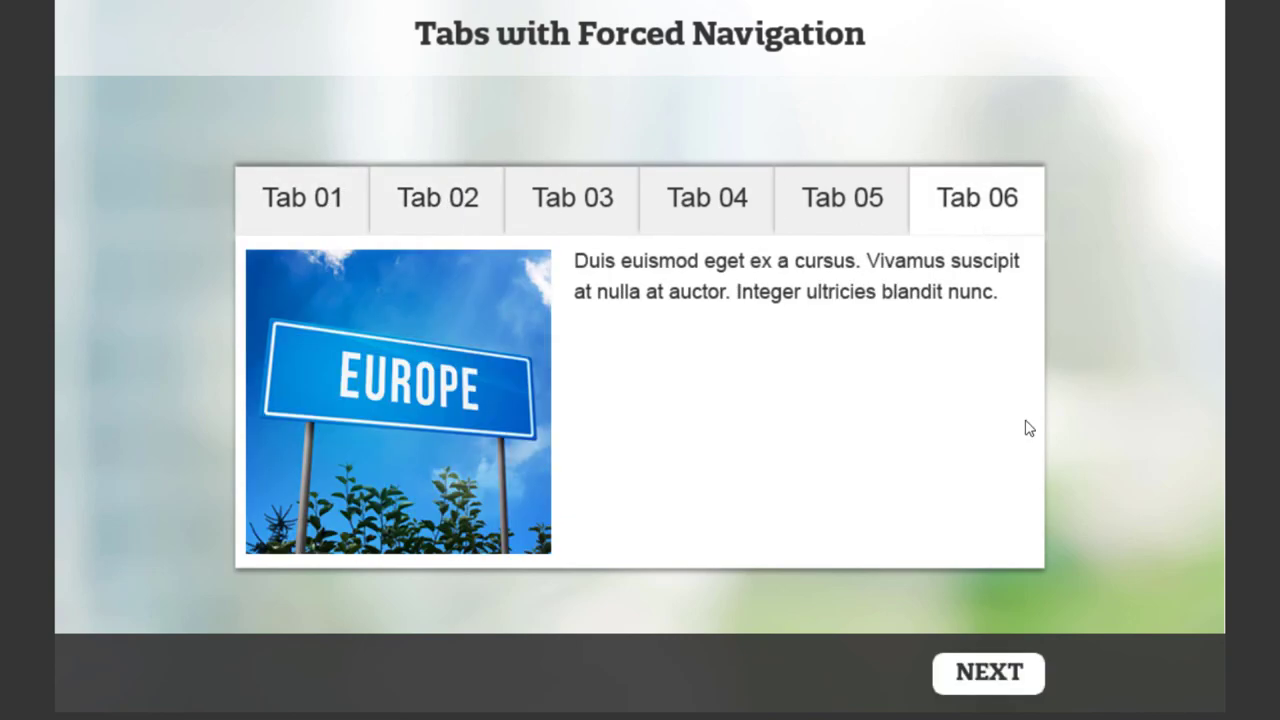